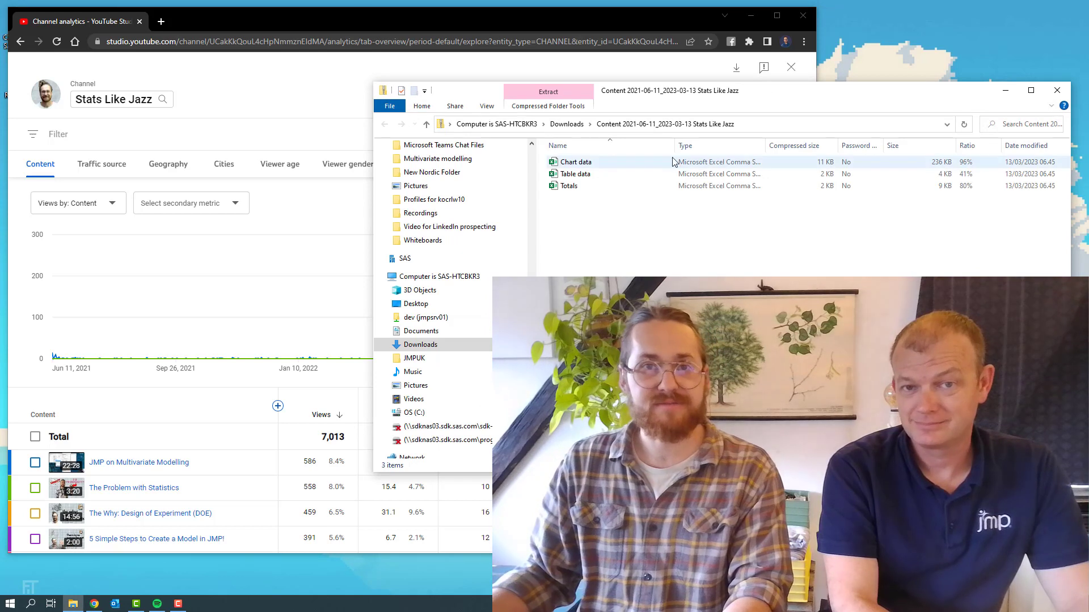
Extract the Content 2021-06-11_2023-03-13 Stats Like Jazz archive within Downloads and close the duplicate folder window
{"action": "left_click", "coordinate": [579, 129]}
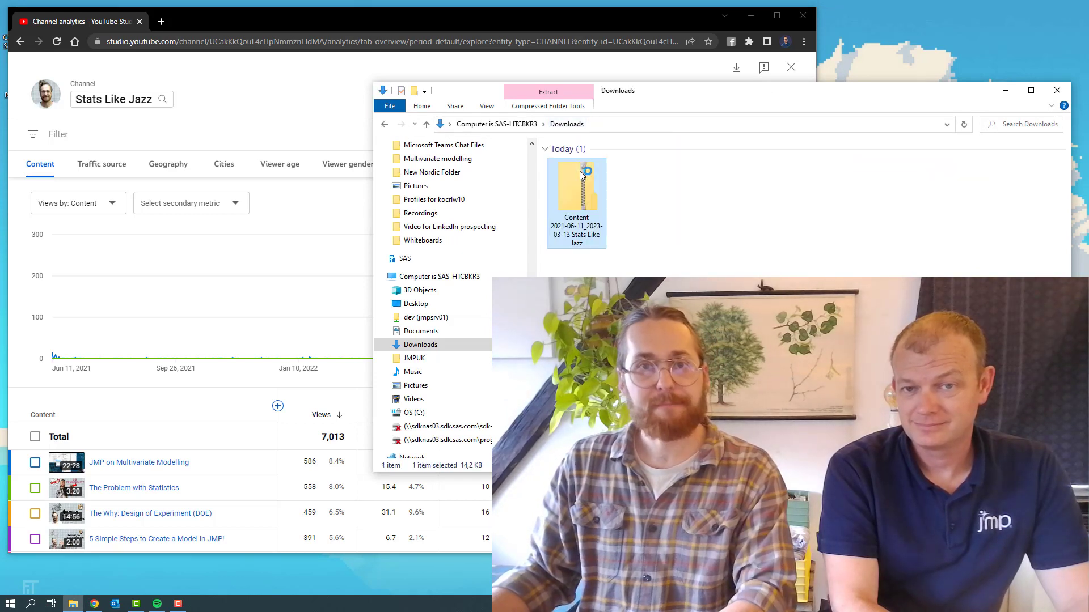
{"action": "right_click", "coordinate": [583, 178]}
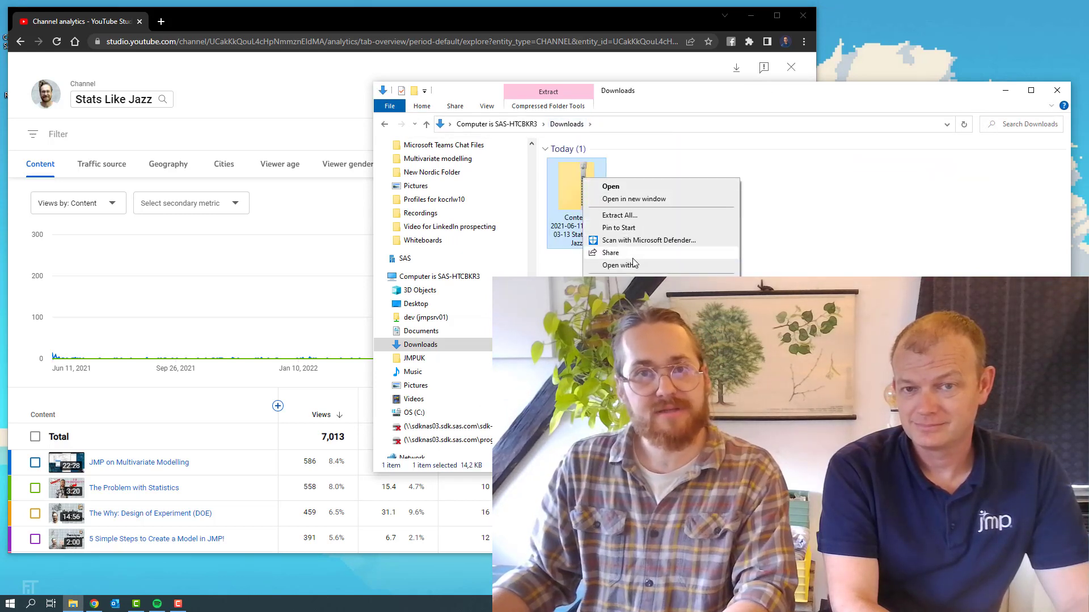
{"action": "mouse_move", "coordinate": [626, 282]}
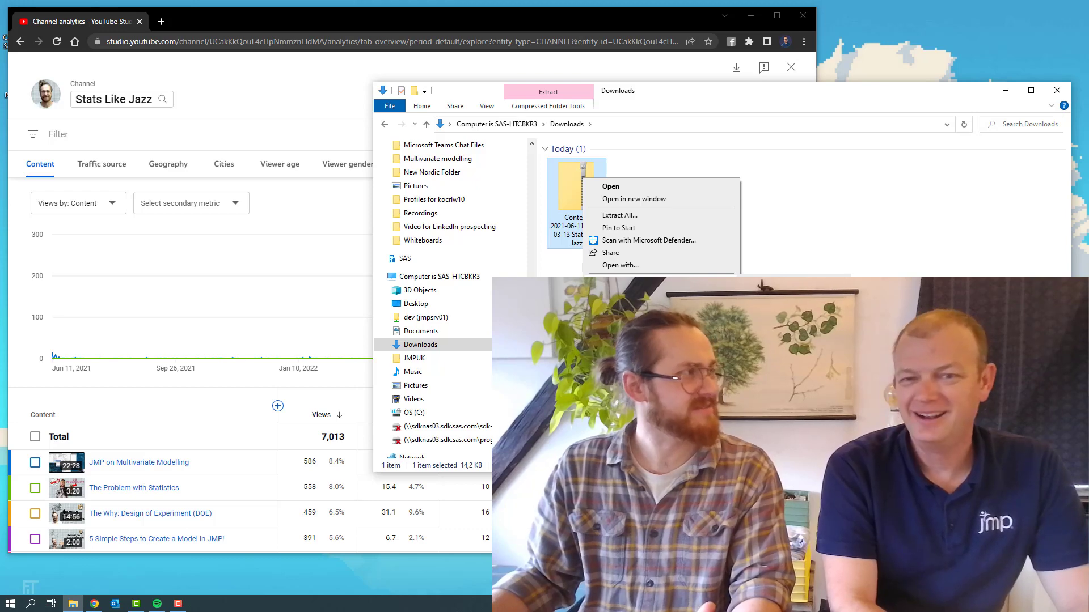
{"action": "left_click", "coordinate": [620, 215]}
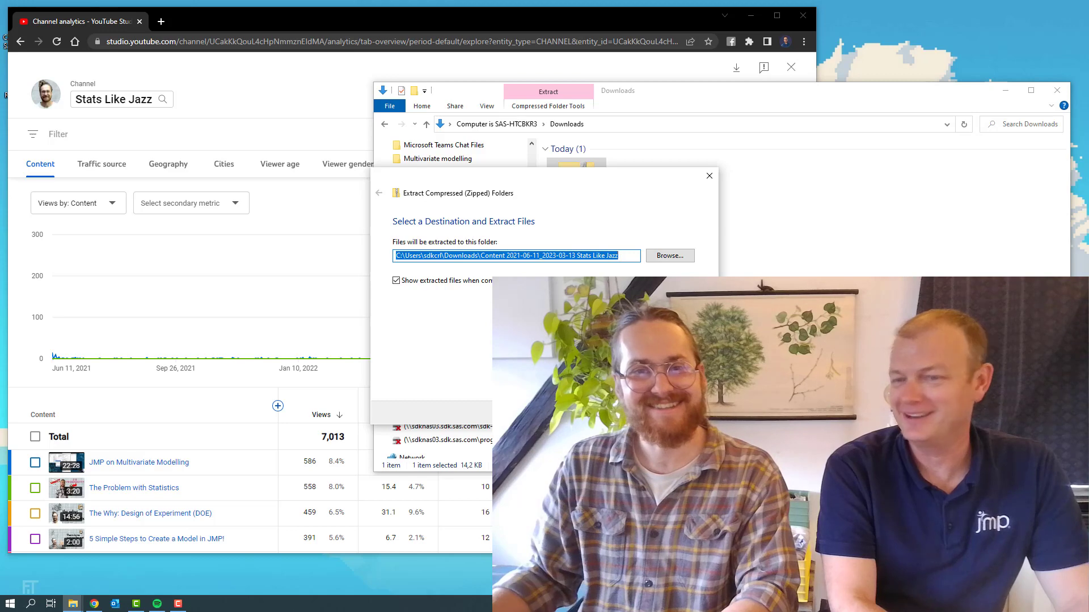
{"action": "key", "text": "Return"}
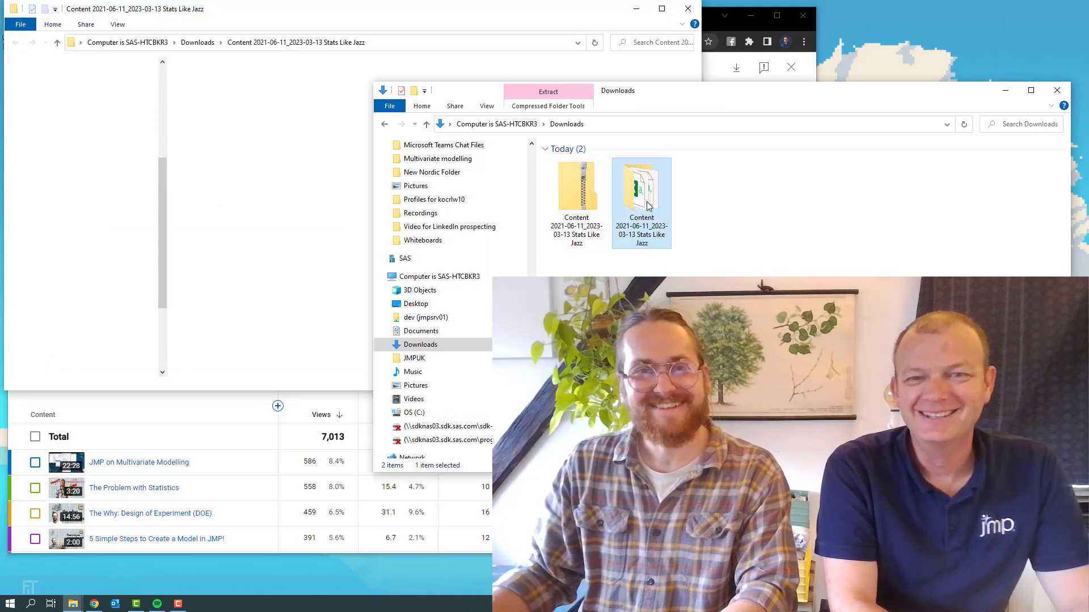
{"action": "double_click", "coordinate": [649, 205]}
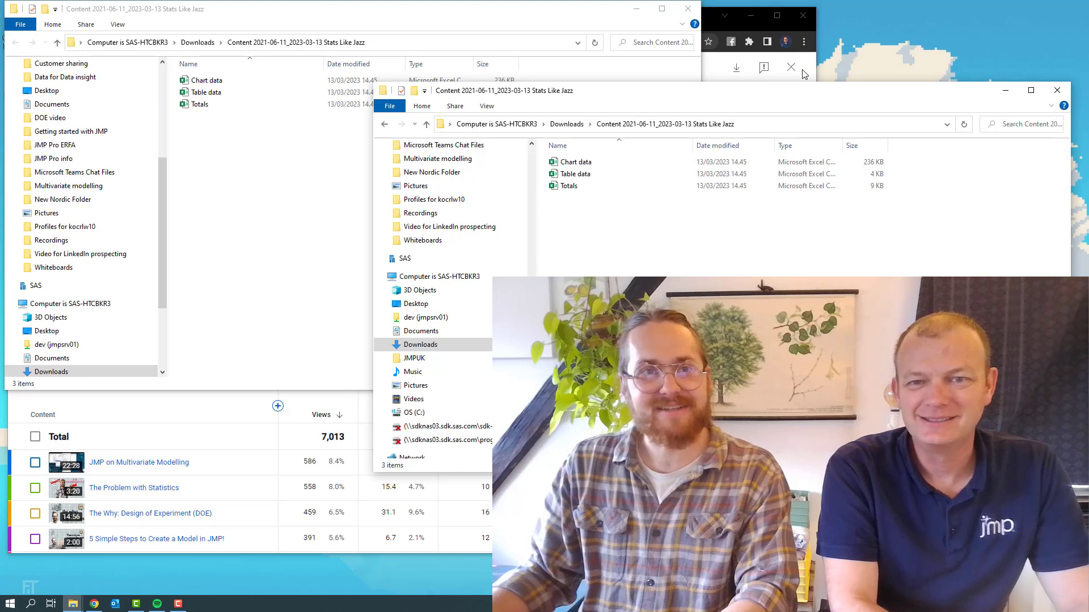
{"action": "left_click", "coordinate": [1057, 90]}
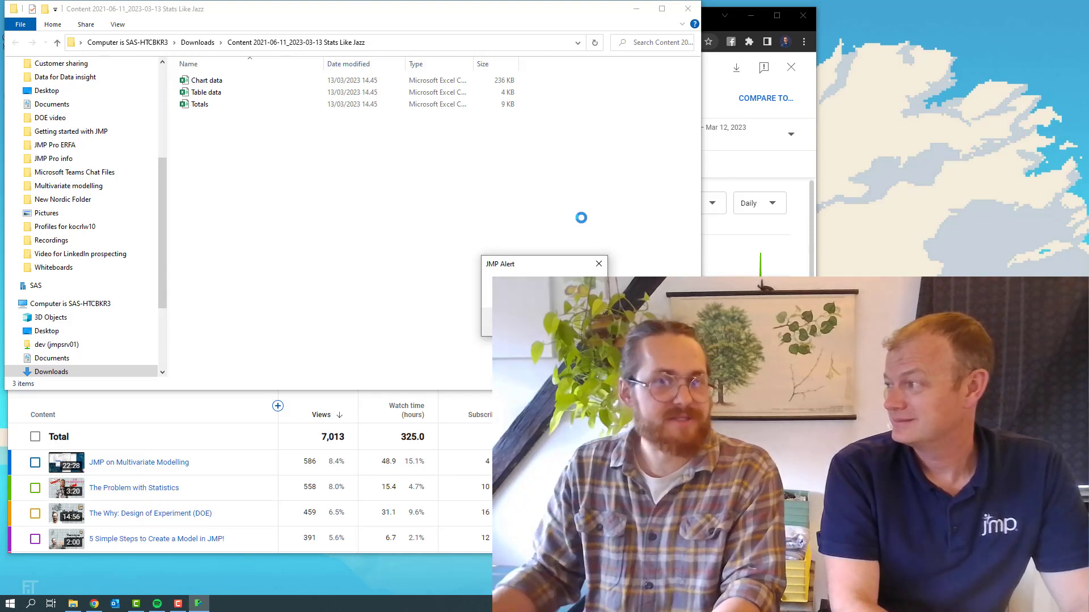
Dismiss the JMP startup alert and tip, and open the Chart data, Table data and Totals files in JMP
{"action": "left_click", "coordinate": [576, 322]}
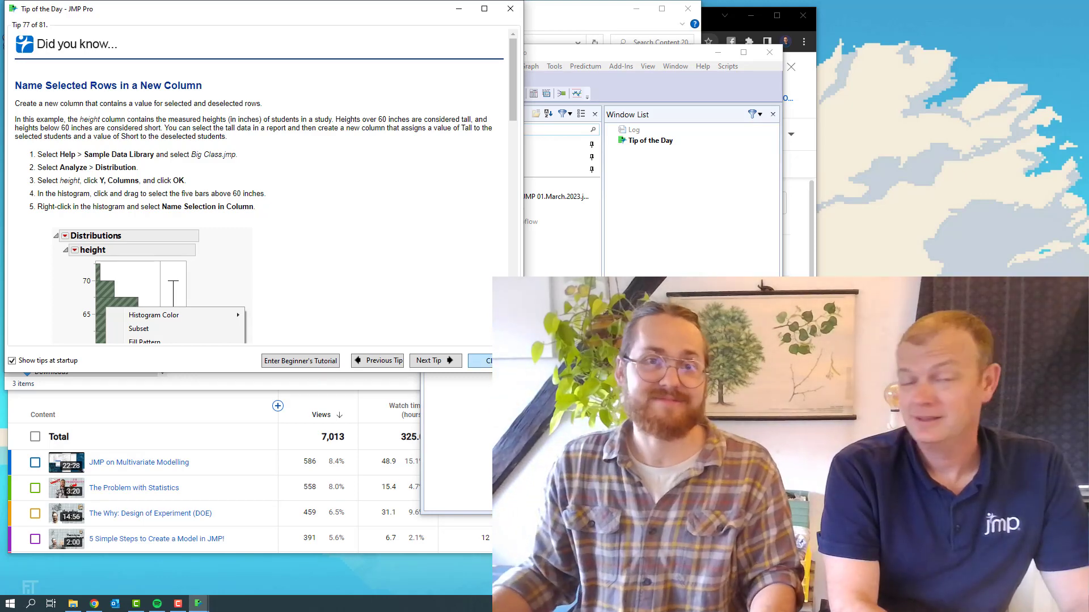
{"action": "left_click", "coordinate": [494, 361]}
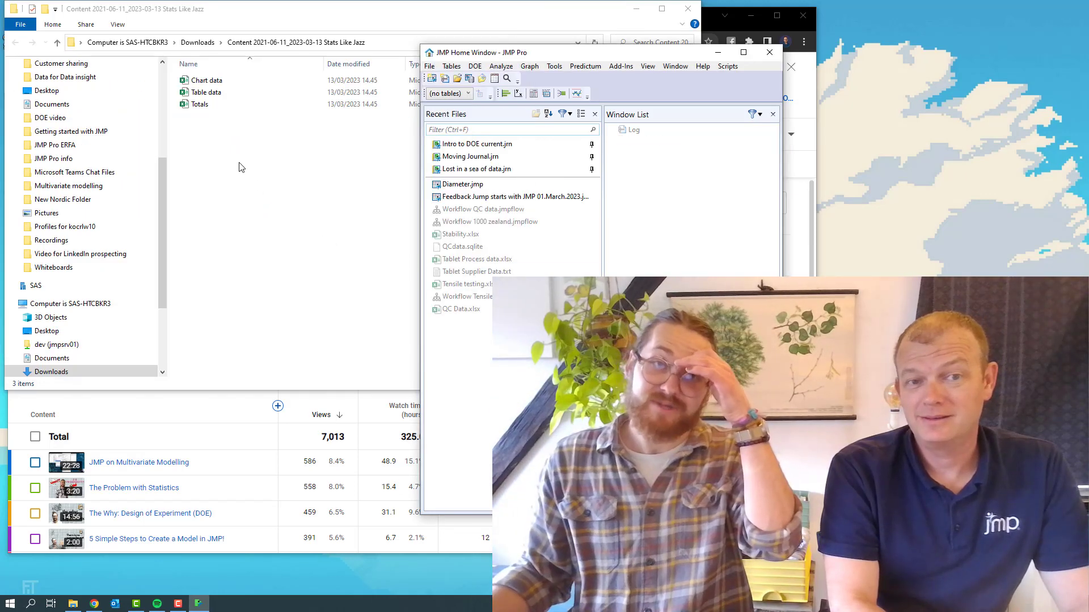
{"action": "left_click_drag", "start_coordinate": [216, 132], "coordinate": [212, 117]}
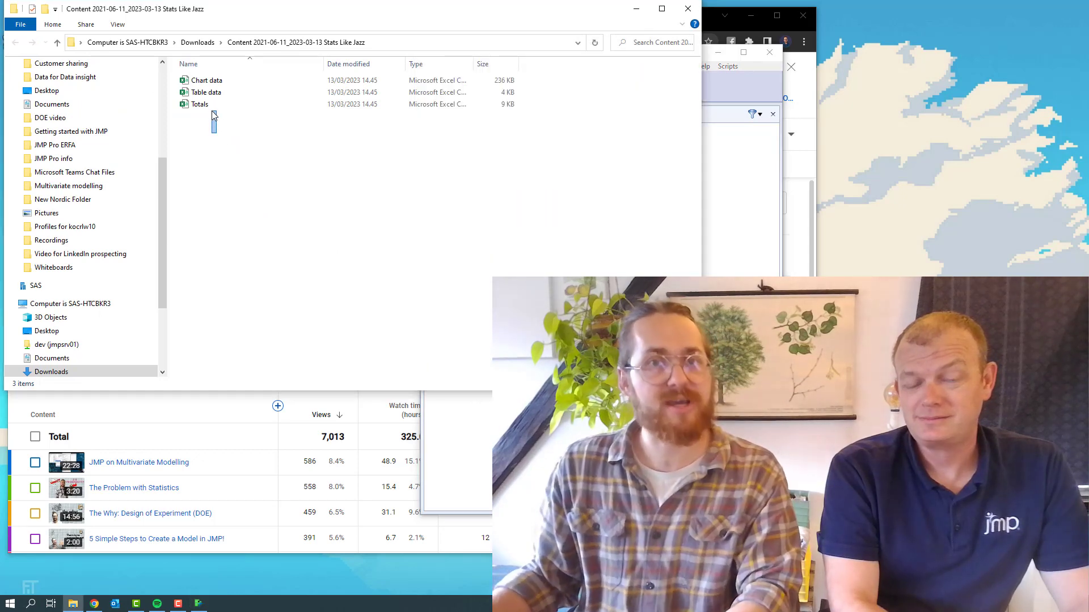
{"action": "left_click", "coordinate": [751, 149]}
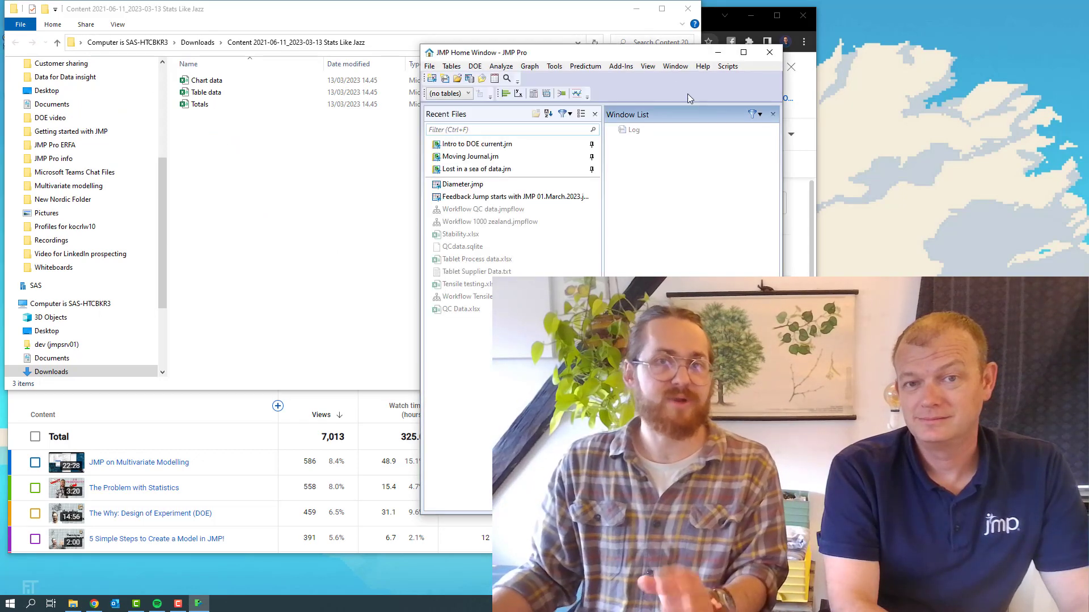
{"action": "left_click_drag", "start_coordinate": [653, 55], "coordinate": [905, 61]}
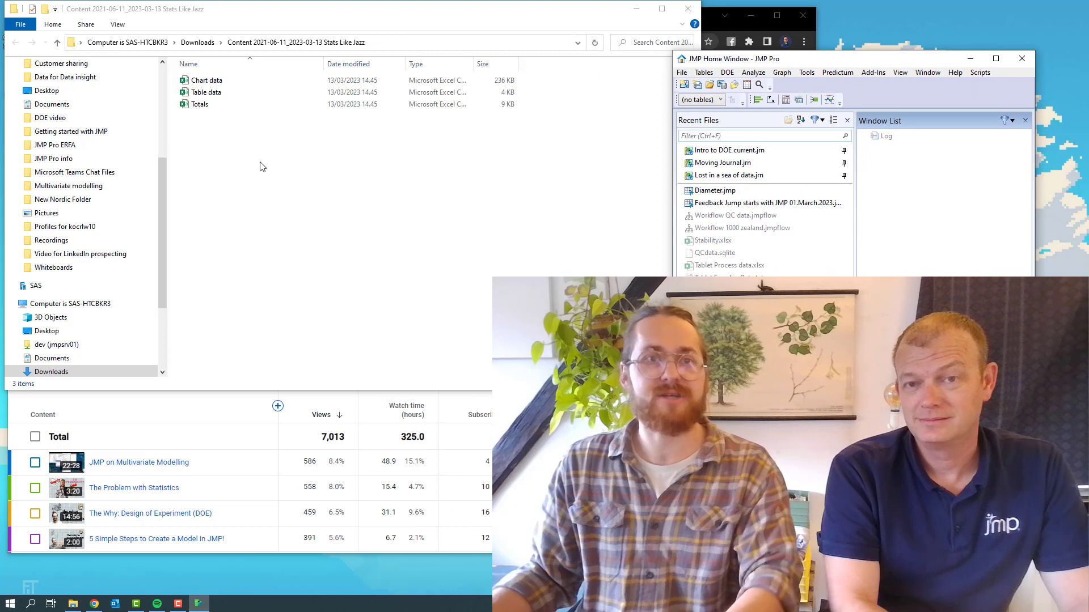
{"action": "left_click_drag", "start_coordinate": [261, 167], "coordinate": [894, 232]}
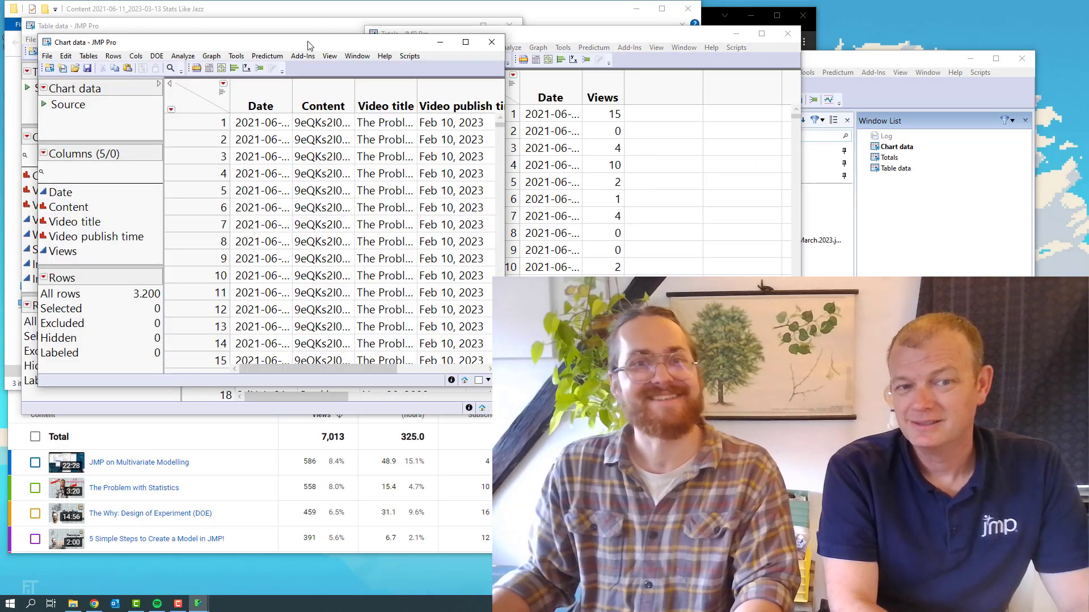
Move the Chart data table aside and bring the Totals table forward, maximized
{"action": "left_click_drag", "start_coordinate": [309, 45], "coordinate": [811, 132]}
{"action": "left_click_drag", "start_coordinate": [585, 41], "coordinate": [497, 28]}
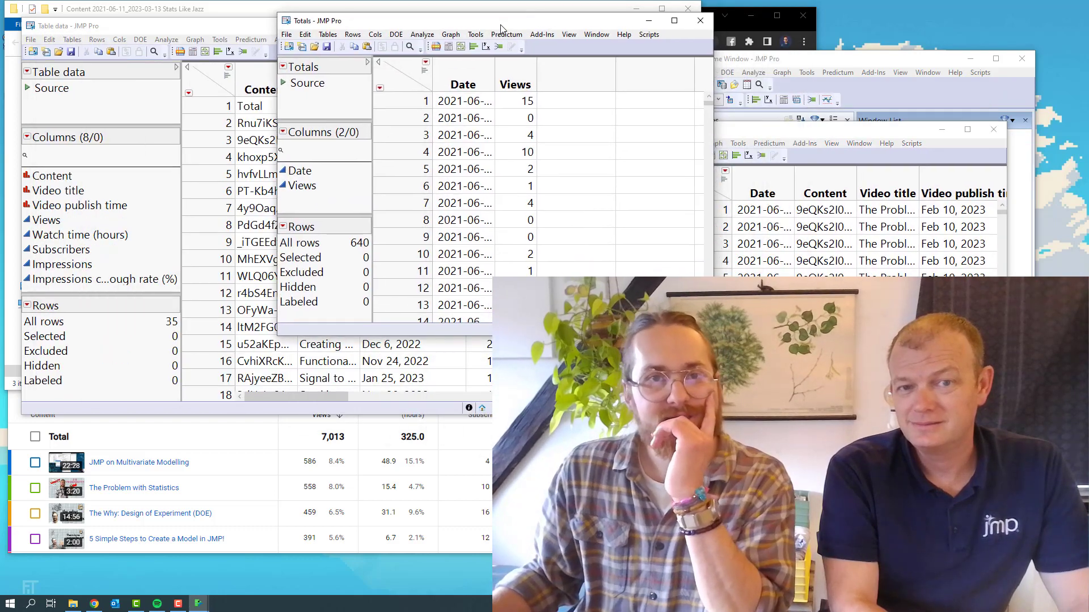
{"action": "left_click", "coordinate": [669, 25]}
Look through the rows of the Totals table and widen the Date column until full dates fit
{"action": "scroll", "coordinate": [299, 323], "scroll_direction": "down", "scroll_amount": 4}
{"action": "scroll", "coordinate": [300, 323], "scroll_direction": "up", "scroll_amount": 1}
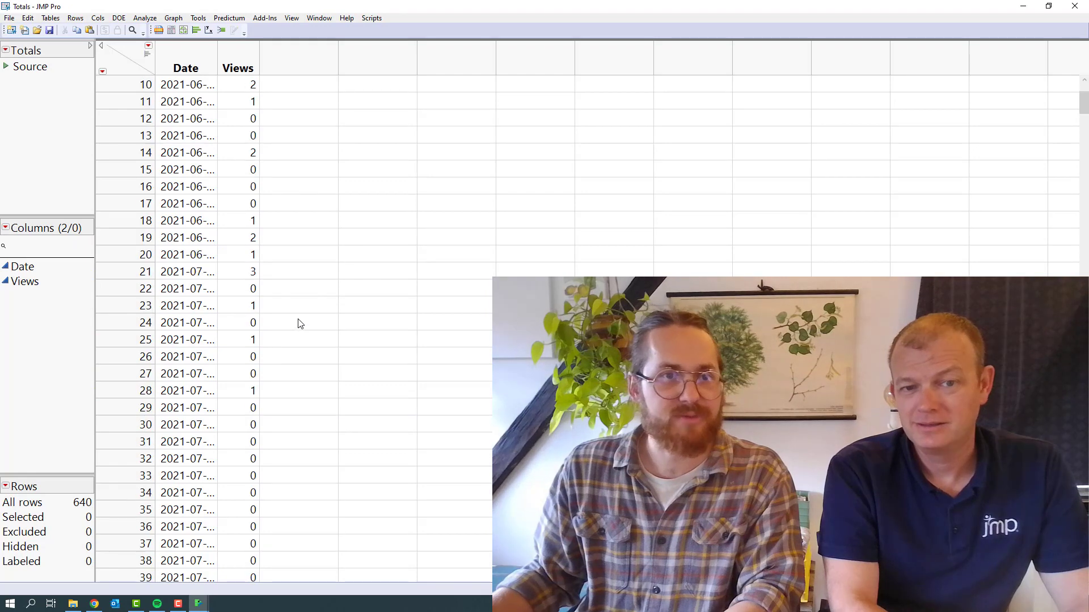
{"action": "scroll", "coordinate": [300, 324], "scroll_direction": "down", "scroll_amount": 20}
{"action": "scroll", "coordinate": [298, 320], "scroll_direction": "up", "scroll_amount": 20}
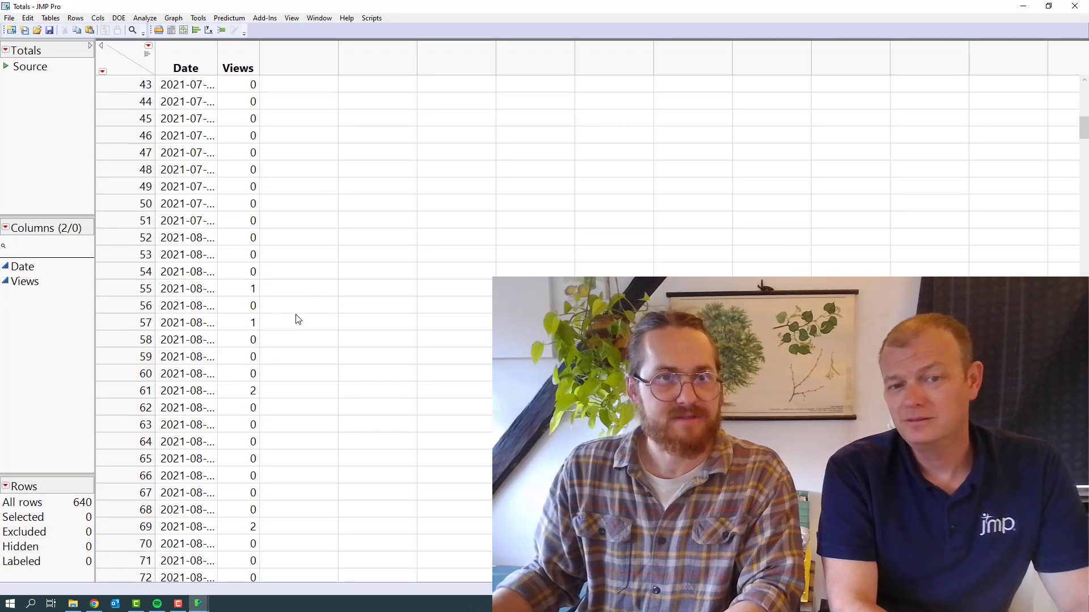
{"action": "scroll", "coordinate": [299, 321], "scroll_direction": "up", "scroll_amount": 14}
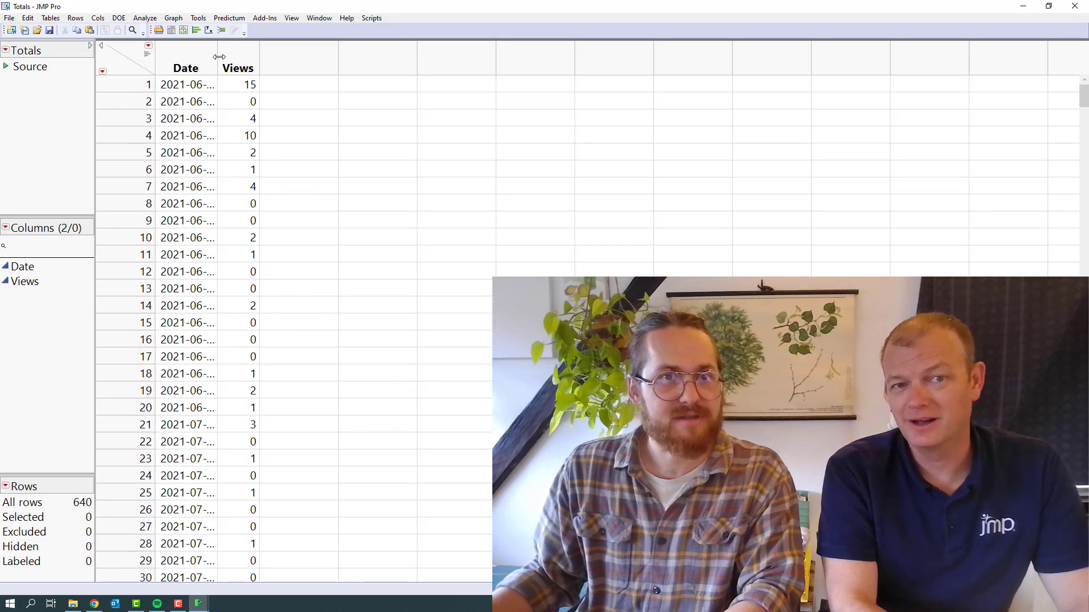
{"action": "left_click_drag", "start_coordinate": [219, 56], "coordinate": [270, 59]}
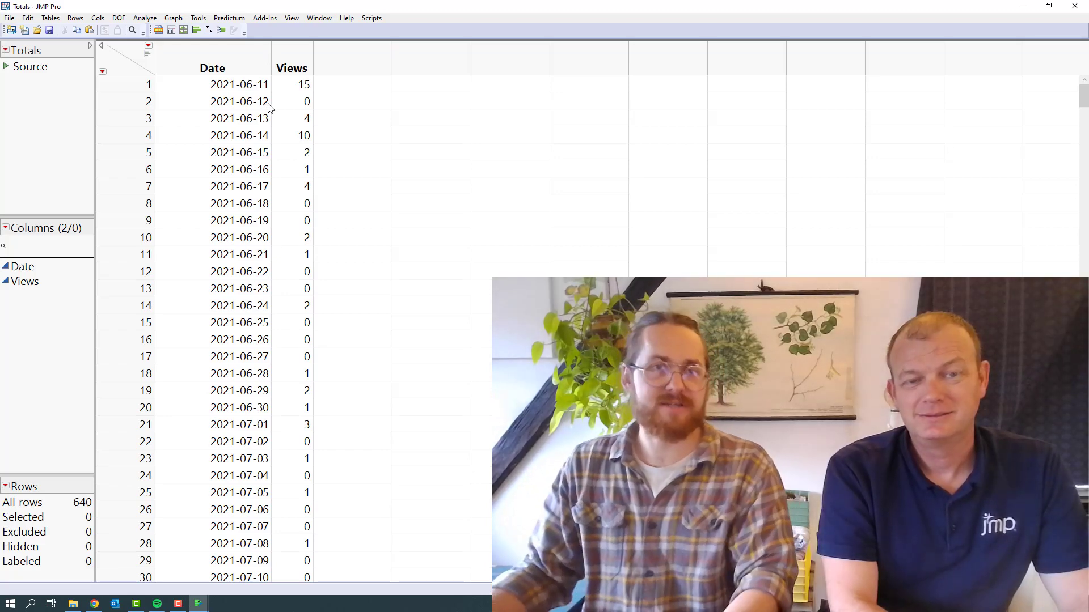
Add a new empty column to the Totals table and place it between Date and Views
{"action": "left_click", "coordinate": [241, 59]}
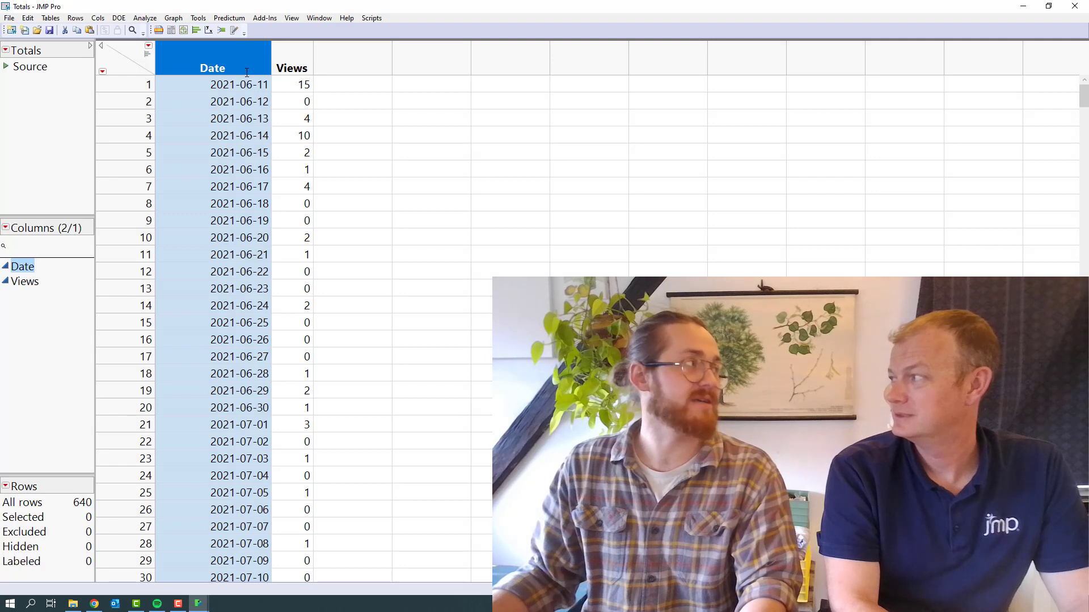
{"action": "double_click", "coordinate": [350, 60]}
{"action": "left_click", "coordinate": [75, 297]}
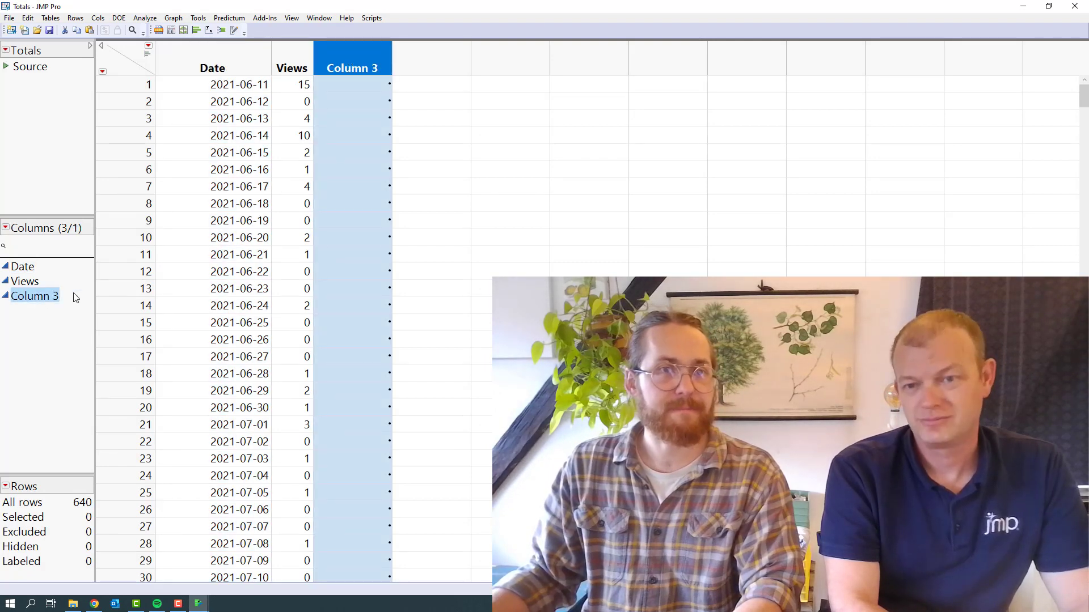
{"action": "left_click_drag", "start_coordinate": [76, 296], "coordinate": [34, 278]}
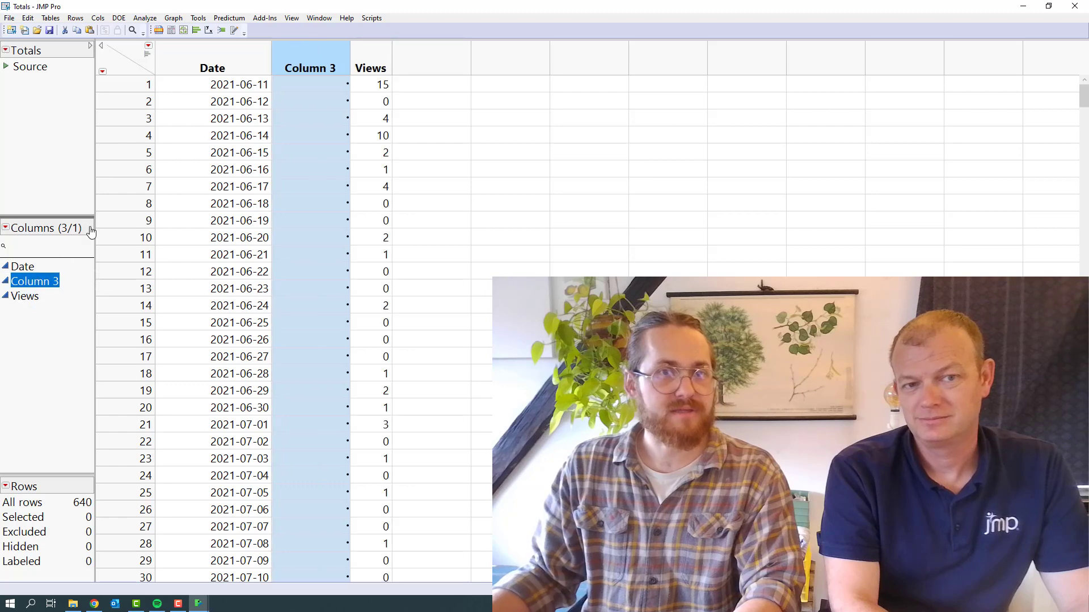
{"action": "double_click", "coordinate": [291, 66]}
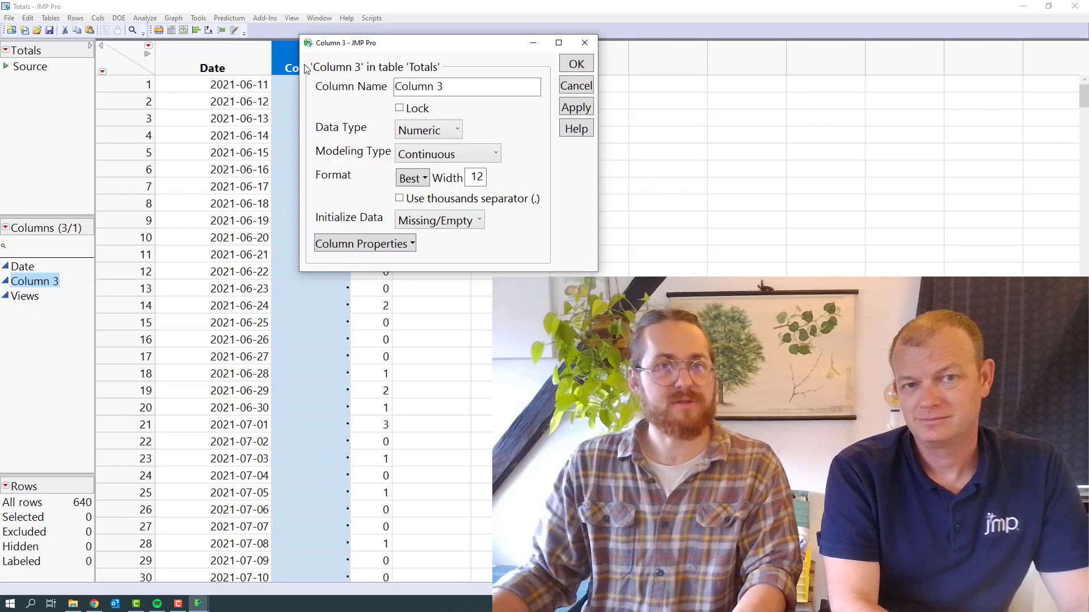
{"action": "left_click", "coordinate": [367, 245]}
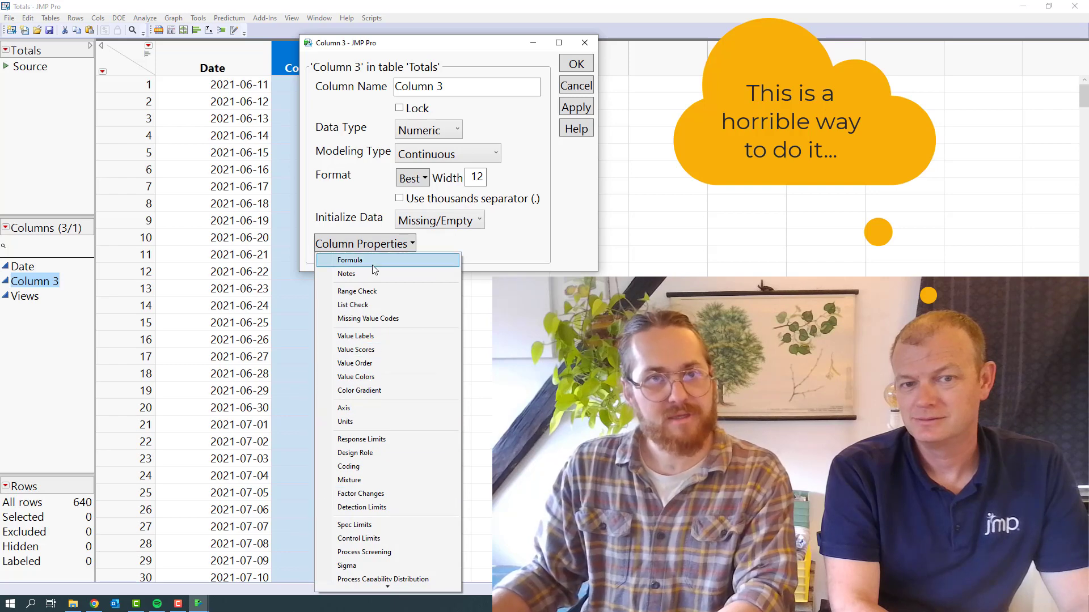
{"action": "left_click", "coordinate": [391, 261]}
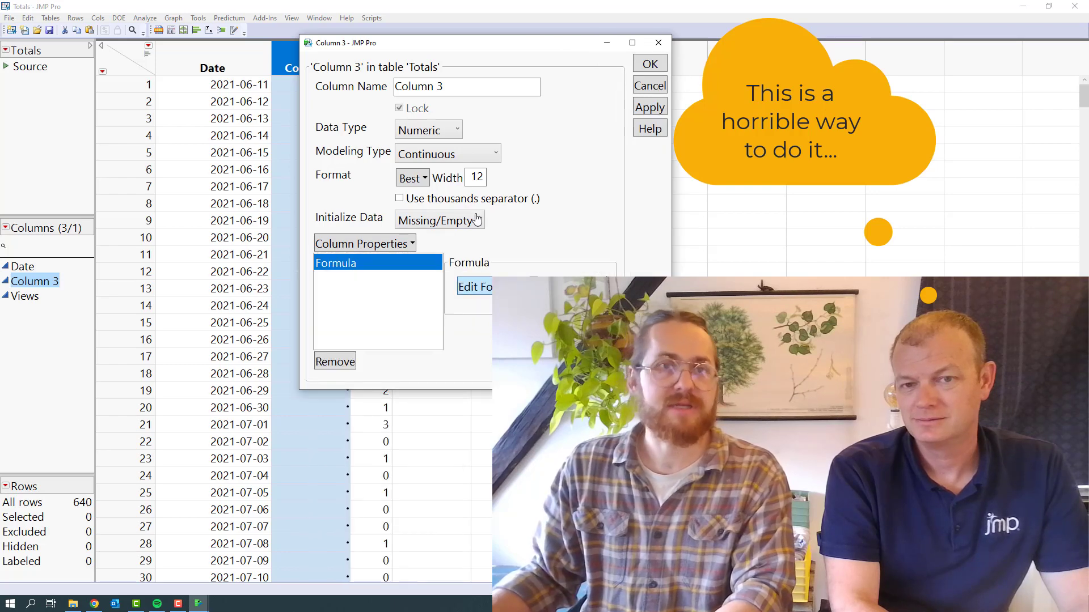
{"action": "left_click", "coordinate": [488, 286]}
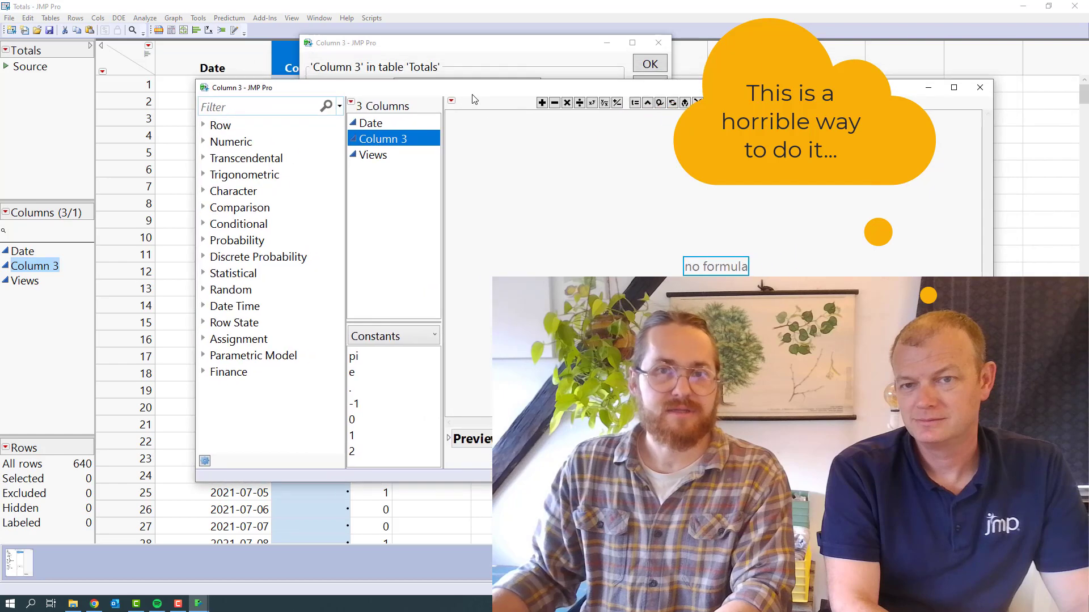
{"action": "left_click", "coordinate": [379, 128]}
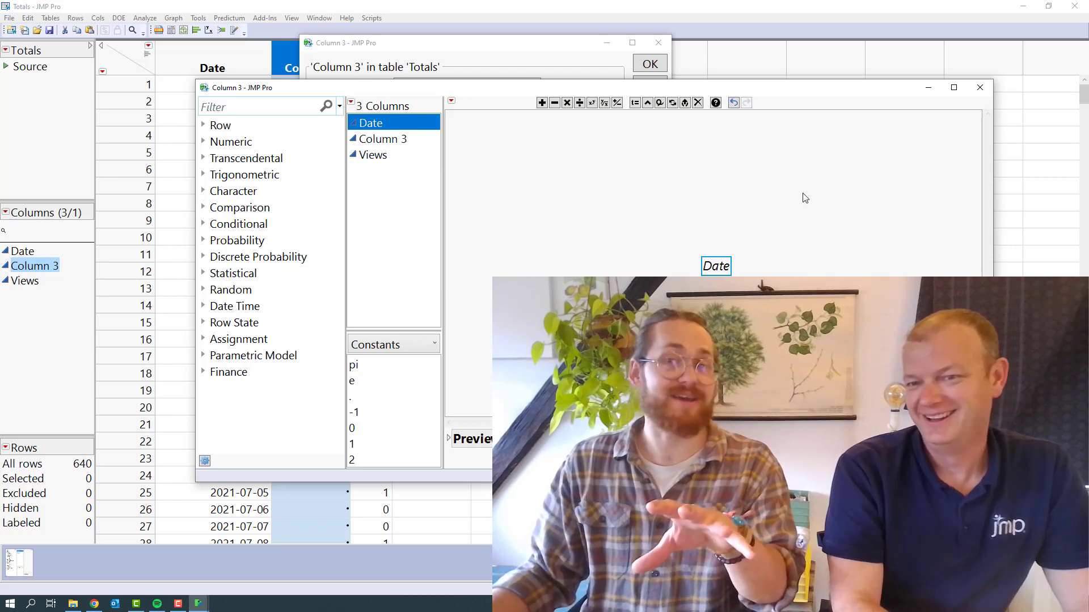
{"action": "left_click", "coordinate": [868, 458]}
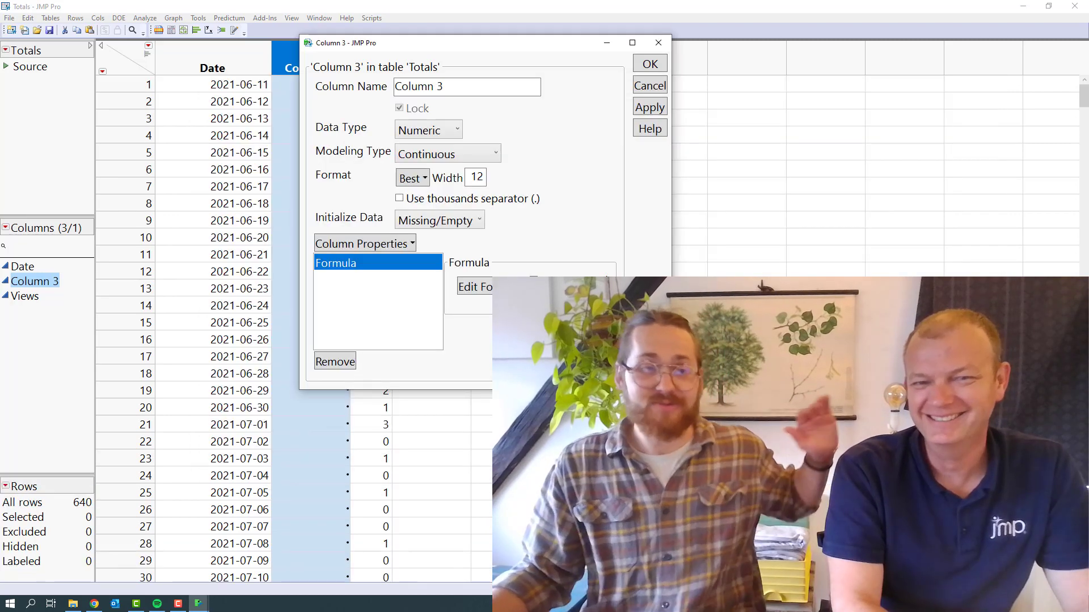
{"action": "left_click", "coordinate": [658, 43]}
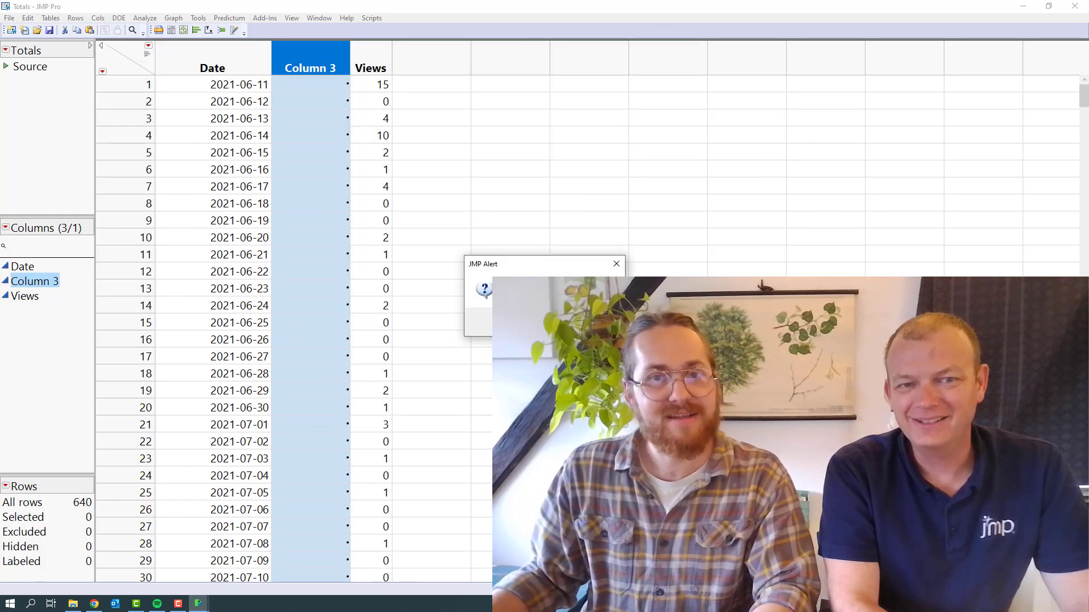
{"action": "key", "text": "Return"}
Create a Day of Week formula column from the Date column
{"action": "right_click", "coordinate": [211, 53]}
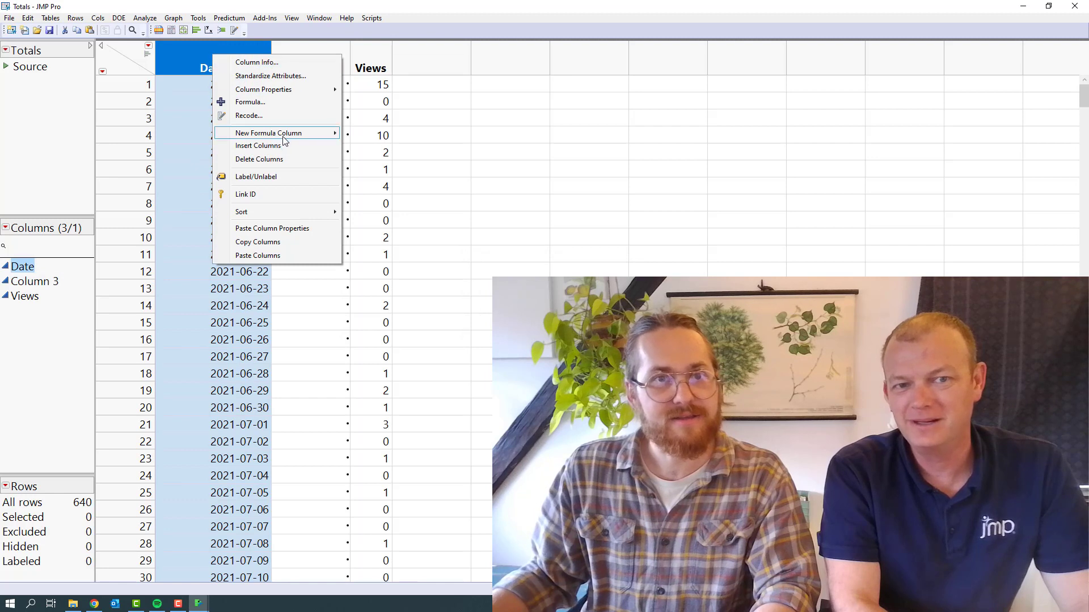
{"action": "mouse_move", "coordinate": [285, 138]}
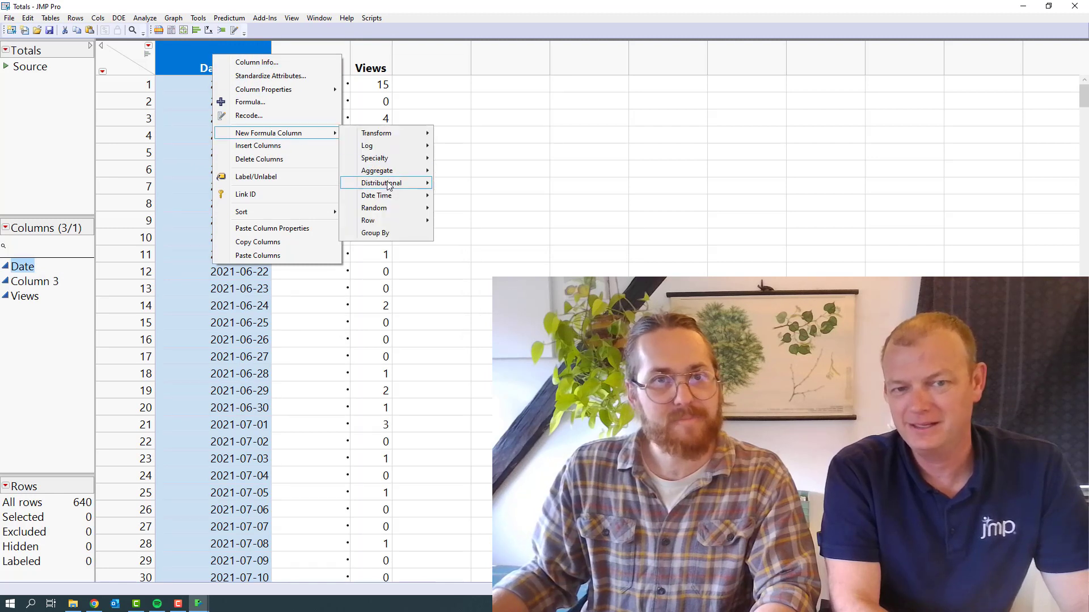
{"action": "mouse_move", "coordinate": [394, 196]}
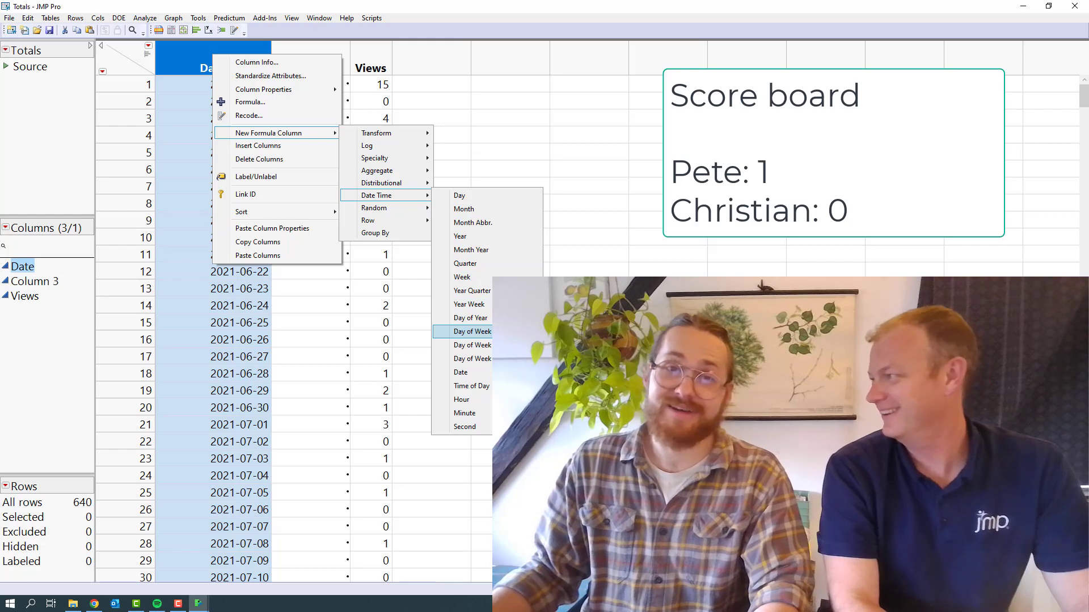
{"action": "left_click", "coordinate": [474, 331]}
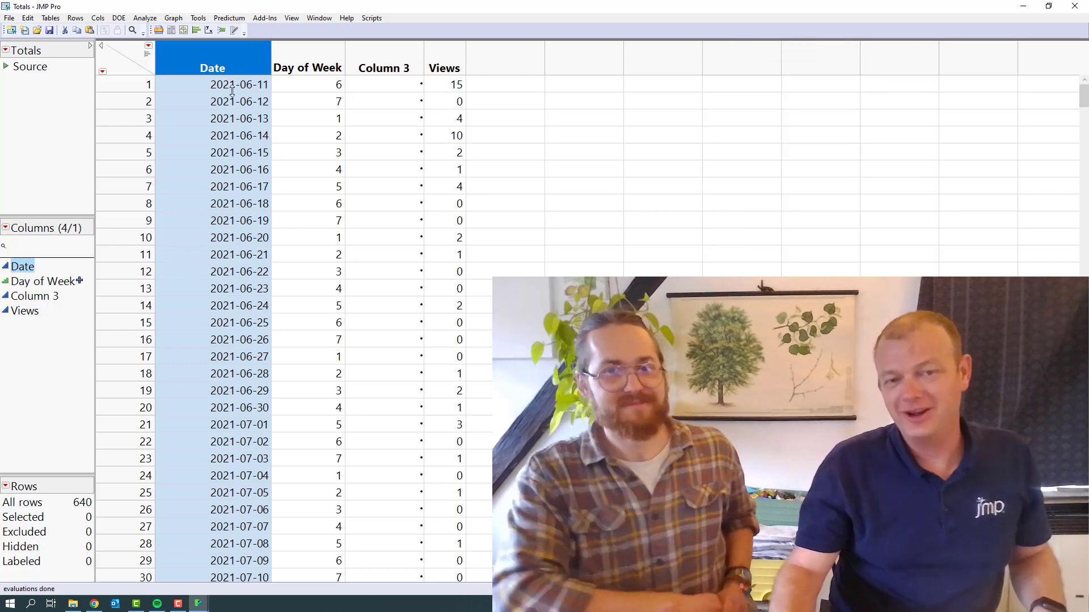
Select all cells in the Day of Week column that match the values in rows 1 and 2
{"action": "left_click", "coordinate": [295, 82]}
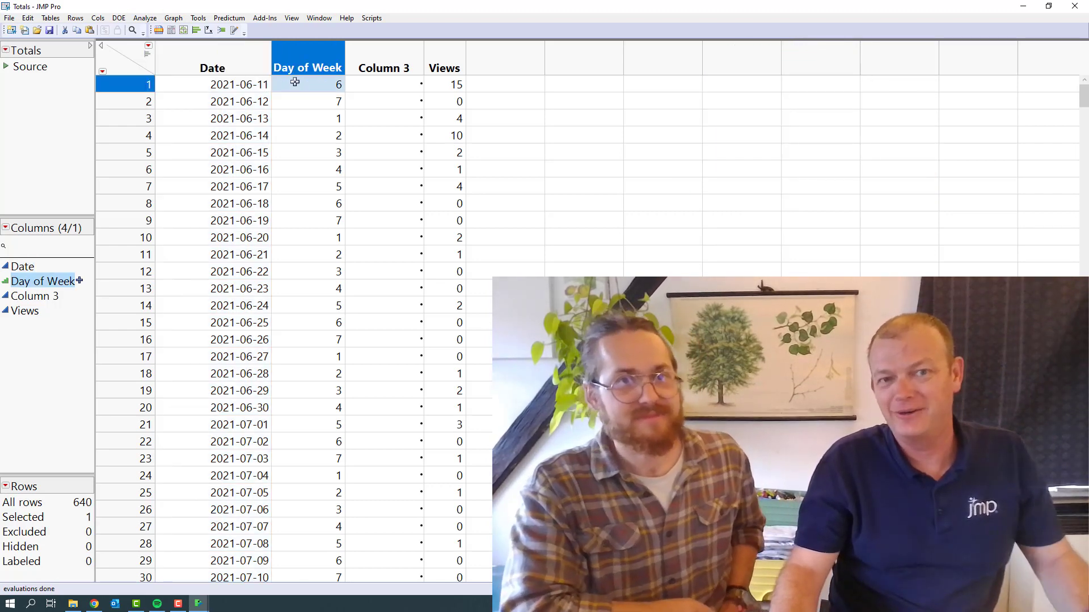
{"action": "left_click_drag", "start_coordinate": [295, 82], "coordinate": [293, 105]}
{"action": "right_click", "coordinate": [294, 107]}
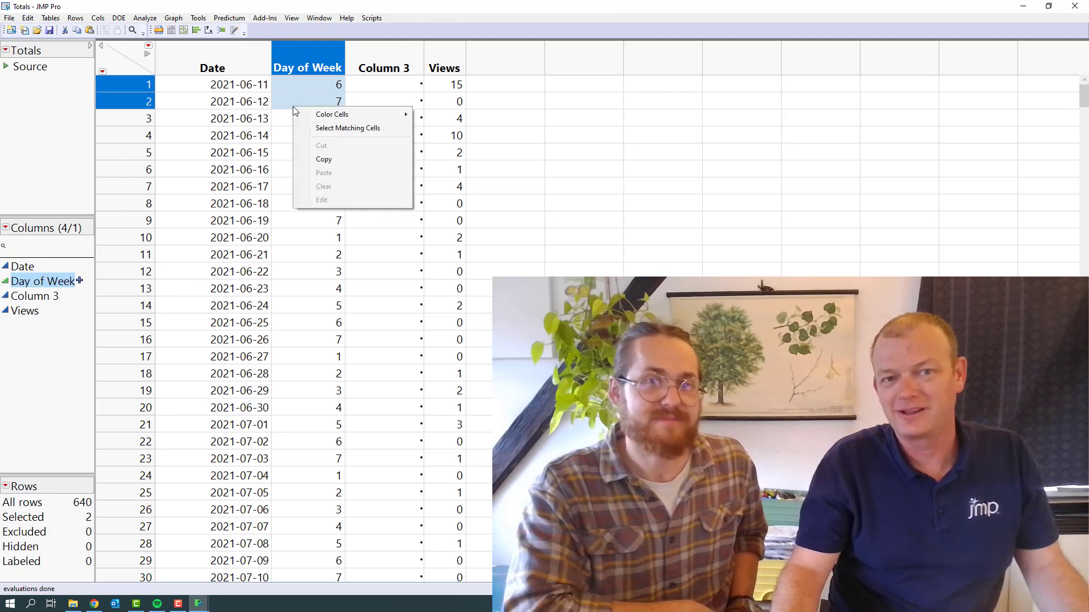
{"action": "left_click", "coordinate": [317, 128]}
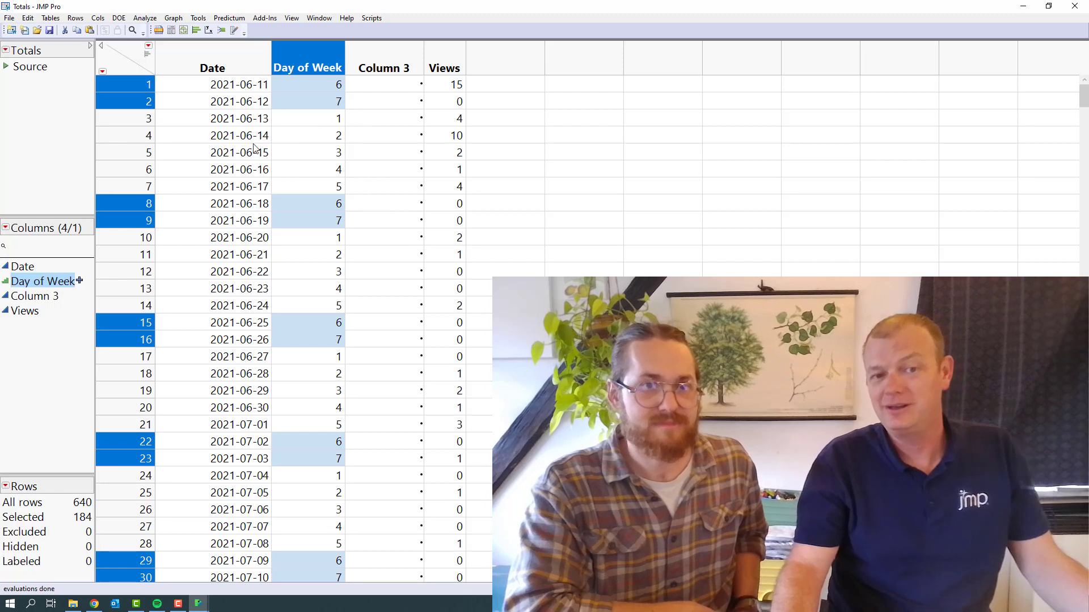
Label the selected rows in a column named Weekend, using Y for selected and N for unselected rows
{"action": "right_click", "coordinate": [128, 207]}
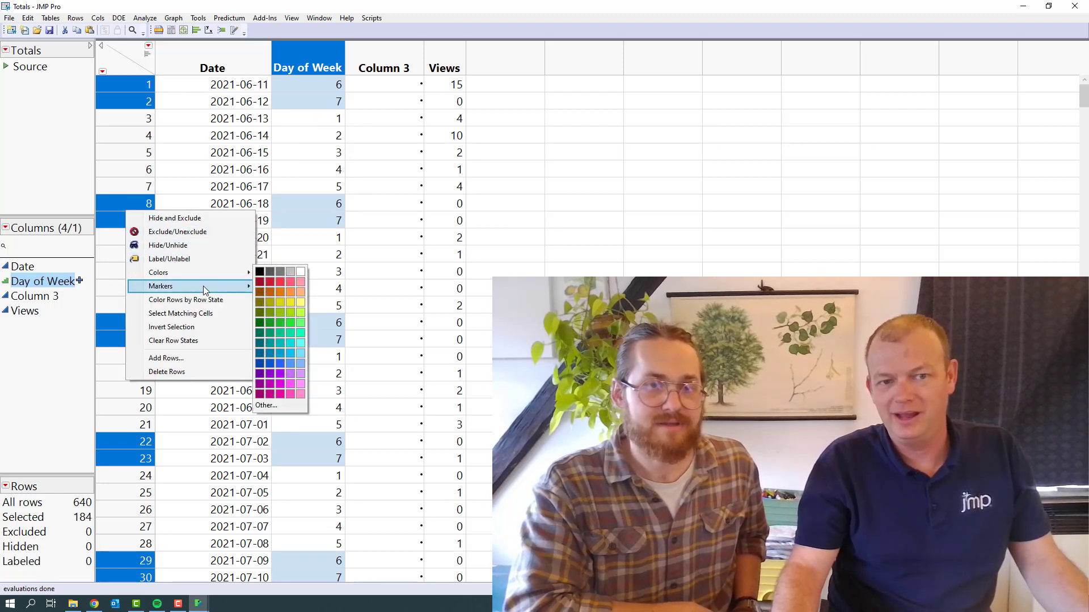
{"action": "left_click", "coordinate": [75, 18]}
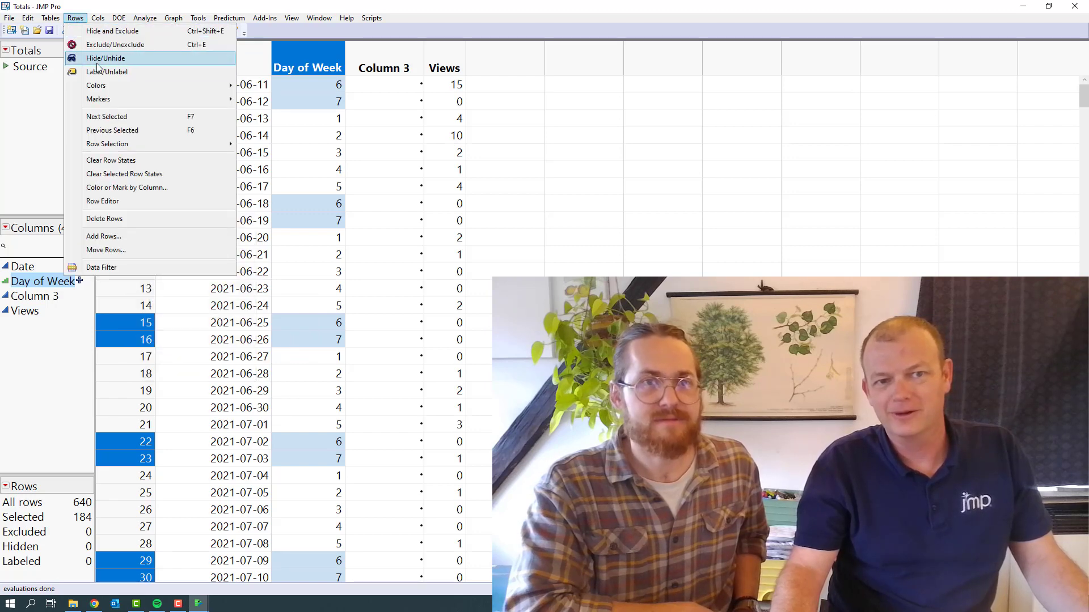
{"action": "mouse_move", "coordinate": [131, 148]}
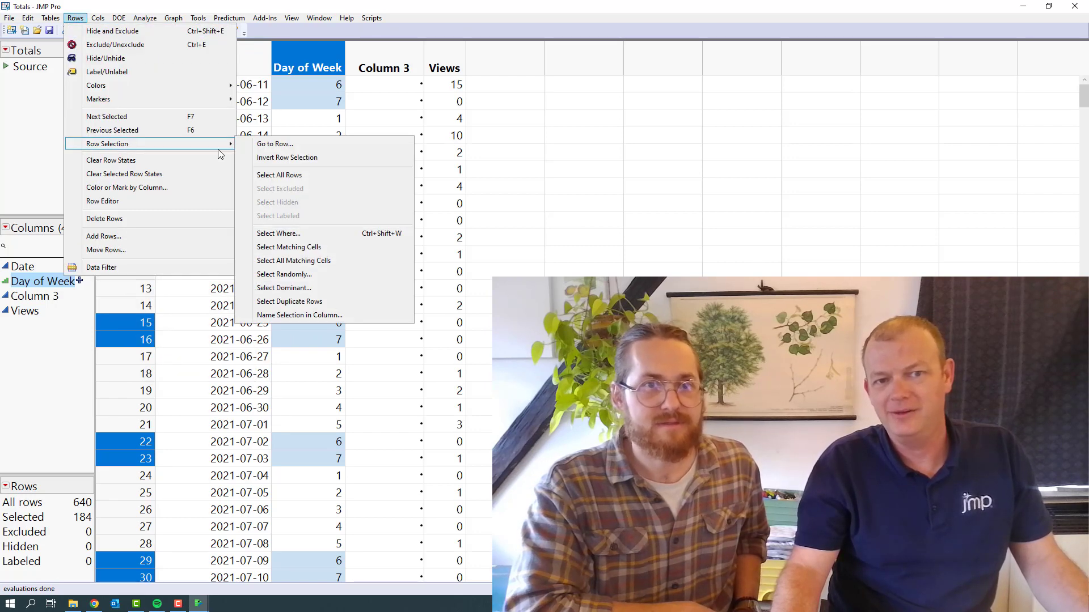
{"action": "left_click", "coordinate": [335, 316]}
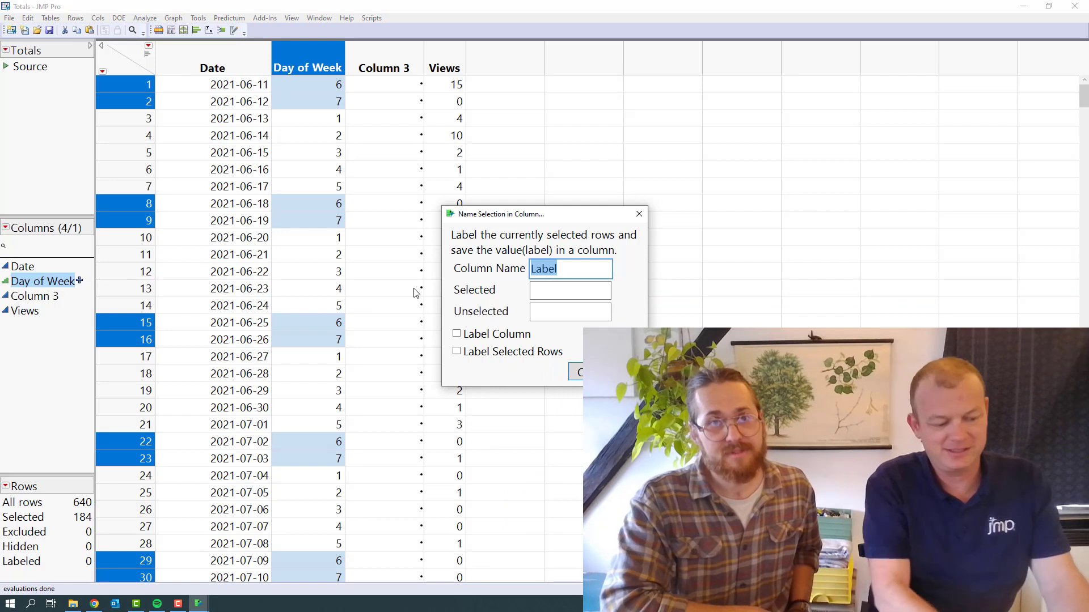
{"action": "type", "text": "Weeken"}
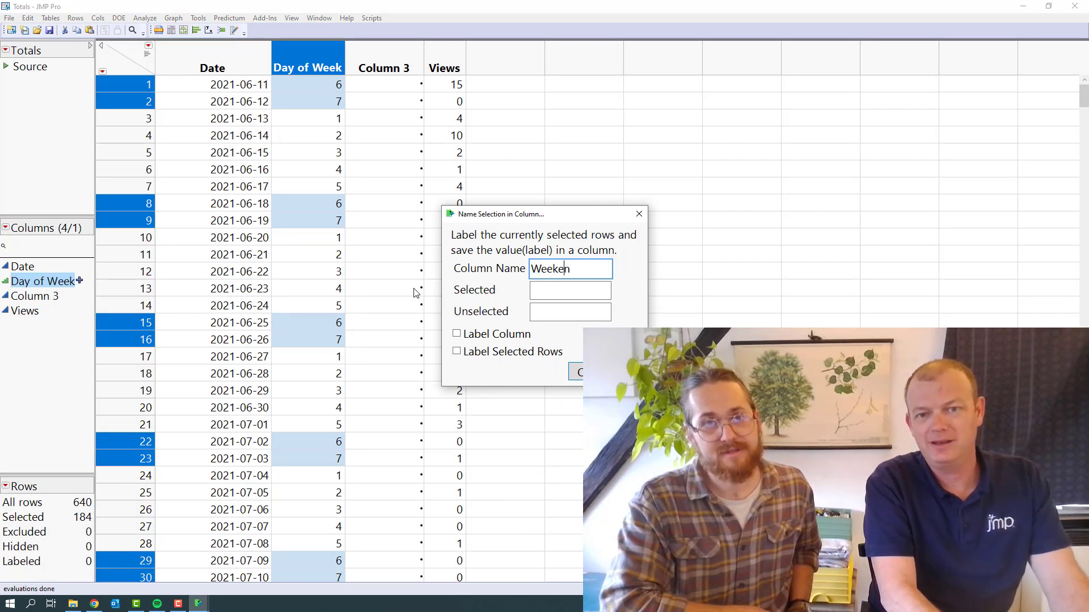
{"action": "type", "text": "d"}
{"action": "key", "text": "Tab"}
{"action": "type", "text": "Y"}
{"action": "key", "text": "Tab"}
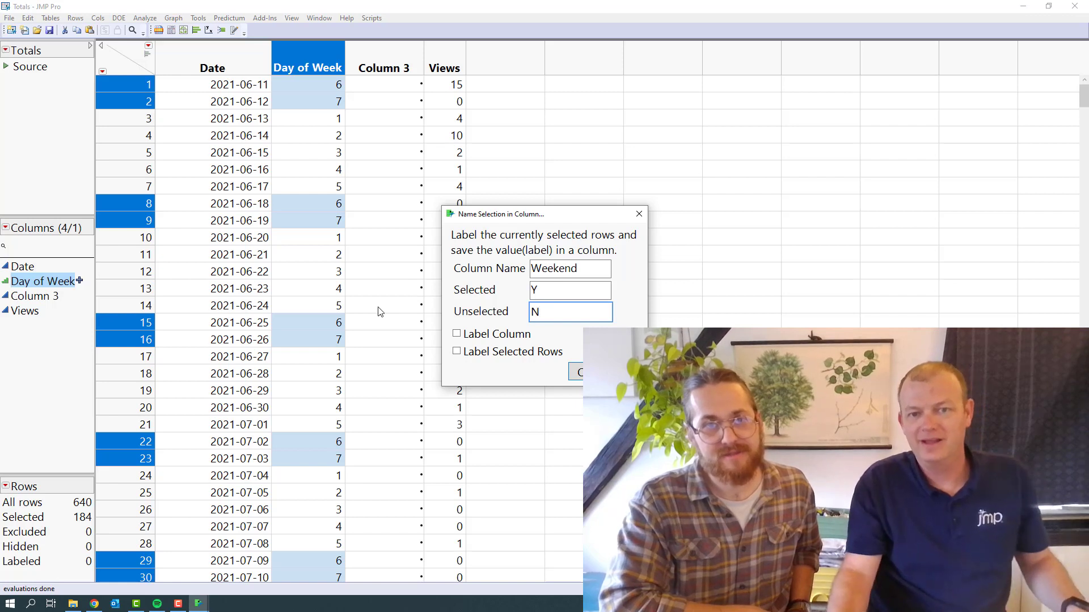
{"action": "left_click", "coordinate": [578, 373]}
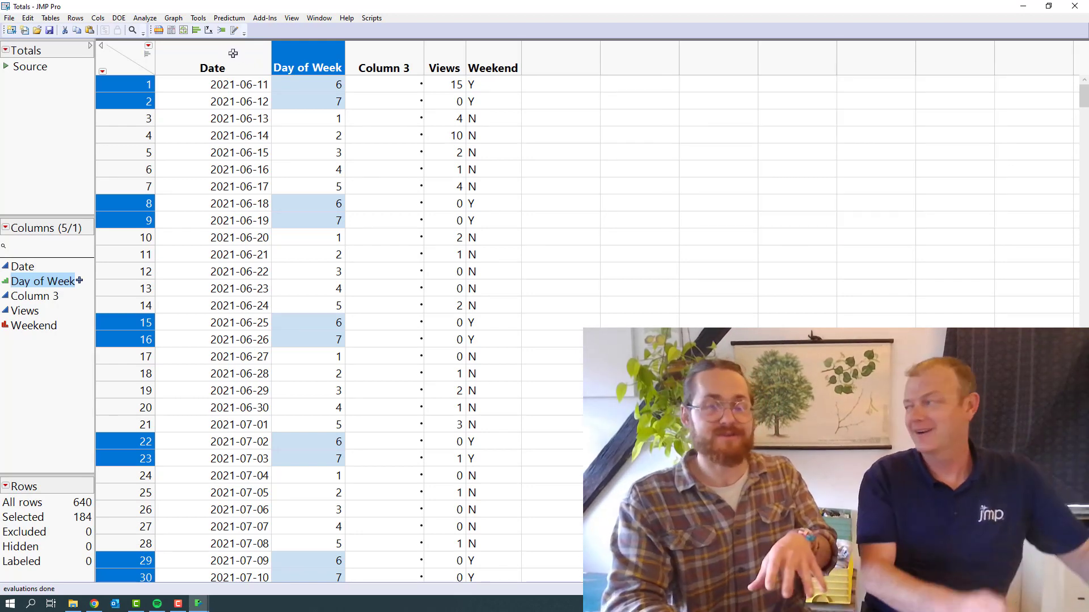
Plot Views against Weekend as points in Graph Builder, finish the graph and enlarge it
{"action": "left_click", "coordinate": [174, 17]}
{"action": "left_click", "coordinate": [192, 31]}
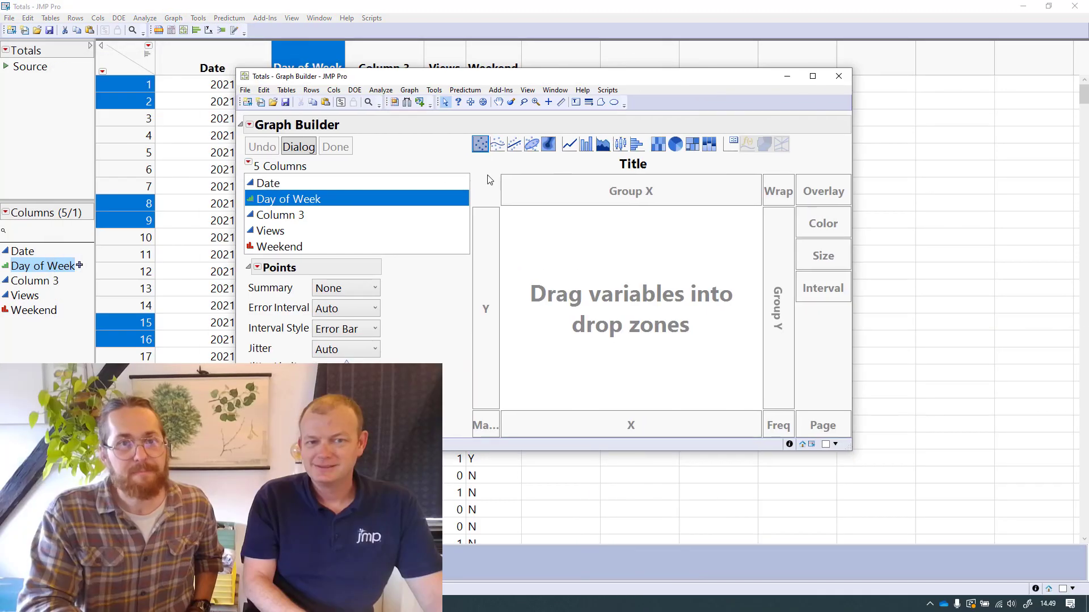
{"action": "left_click", "coordinate": [318, 248]}
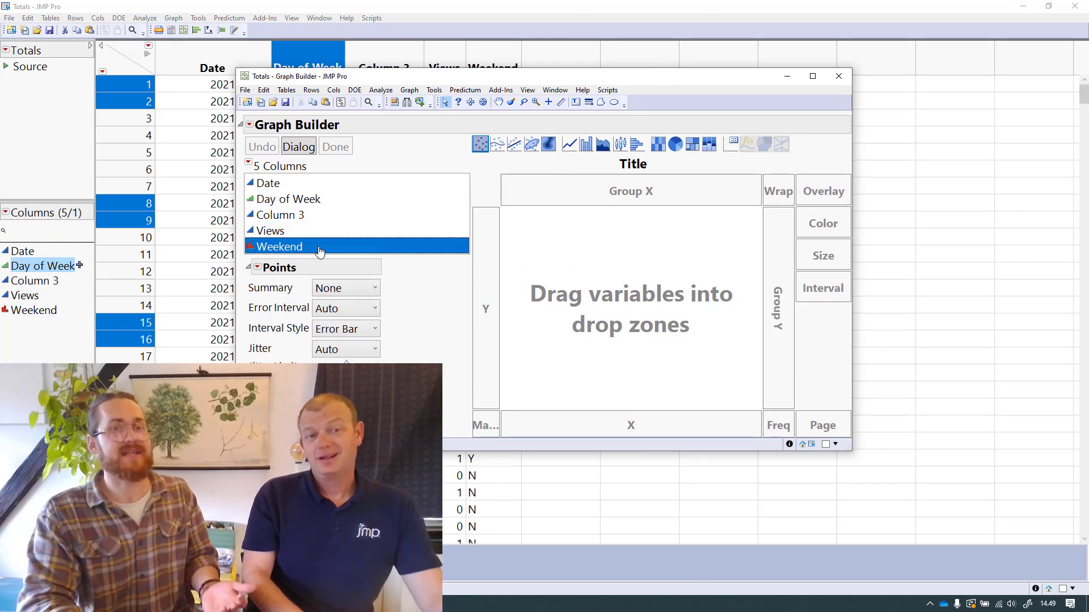
{"action": "left_click", "coordinate": [529, 422]}
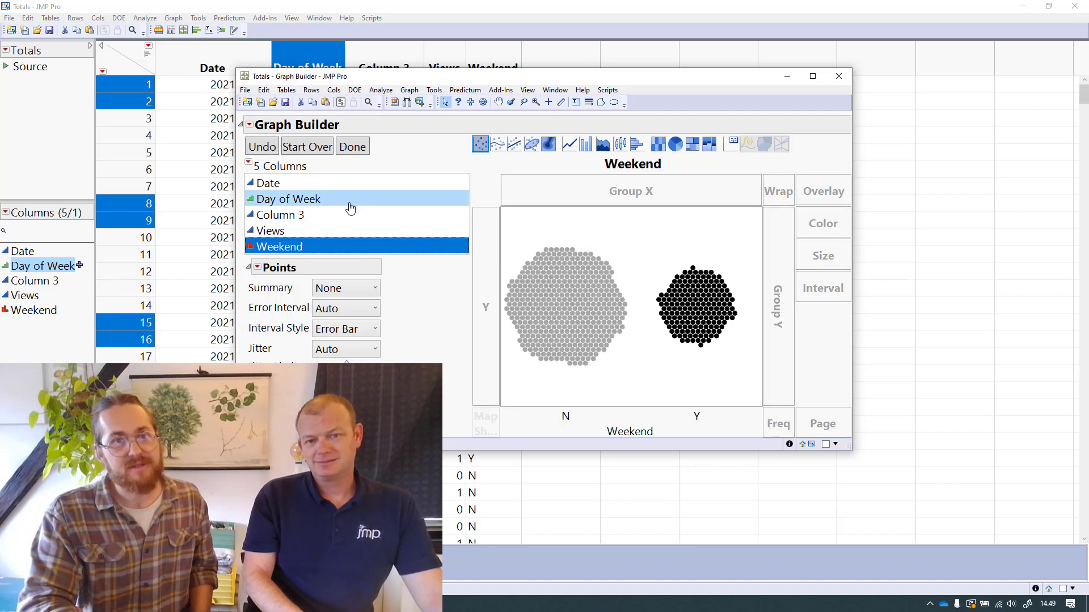
{"action": "left_click", "coordinate": [335, 232]}
{"action": "left_click", "coordinate": [478, 264]}
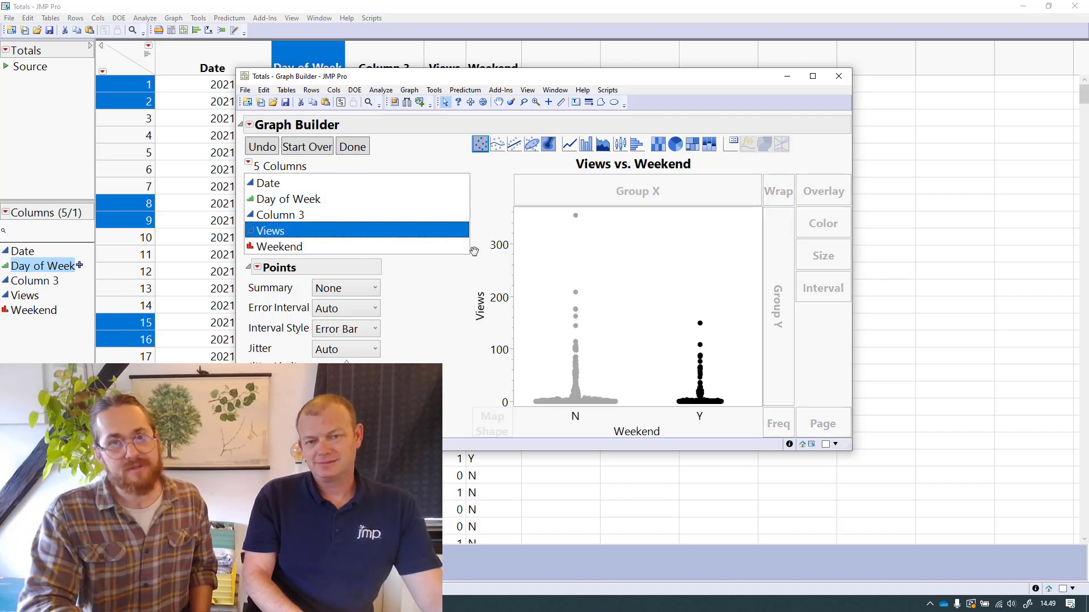
{"action": "left_click", "coordinate": [353, 147]}
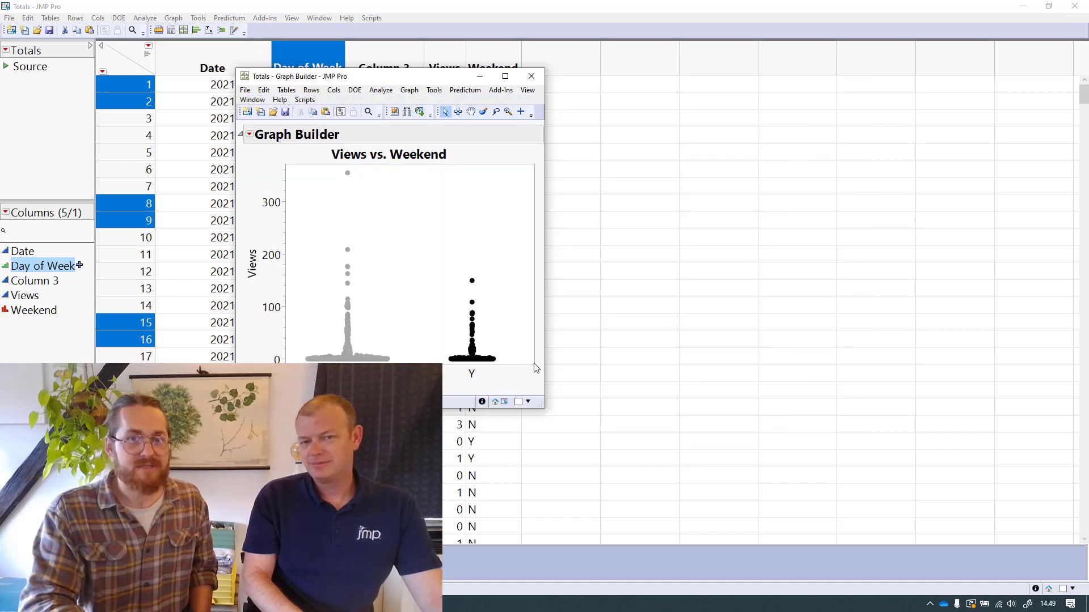
{"action": "left_click_drag", "start_coordinate": [533, 363], "coordinate": [636, 438]}
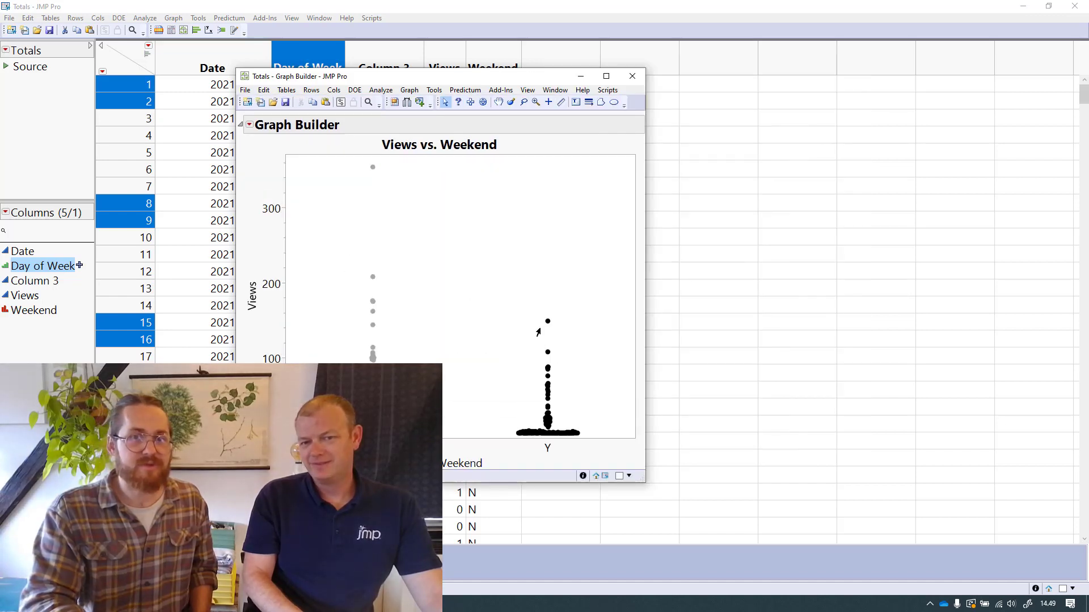
Try a histogram for the Views versus Weekend graph, settle on a bar chart of mean Views, and clear the row selection
{"action": "left_click", "coordinate": [249, 125]}
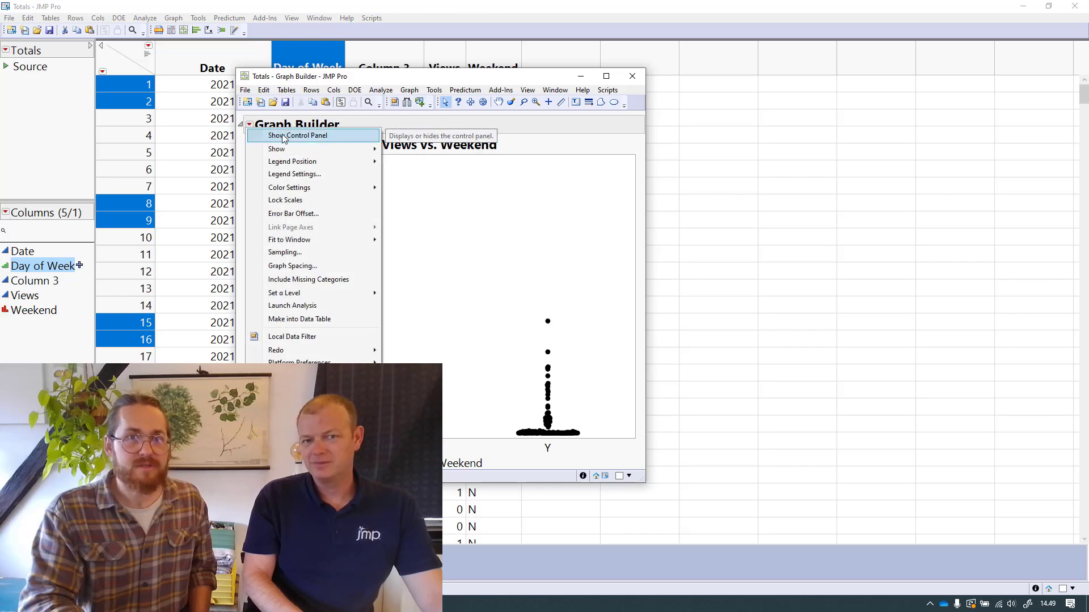
{"action": "left_click", "coordinate": [269, 136]}
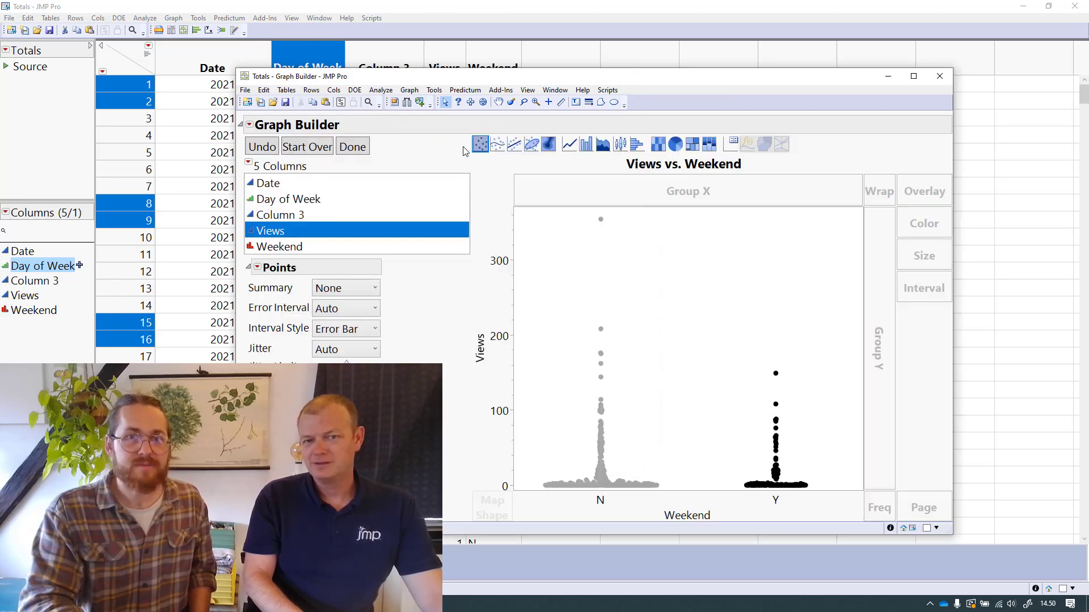
{"action": "left_click", "coordinate": [637, 144]}
{"action": "left_click_drag", "start_coordinate": [649, 84], "coordinate": [596, 56]}
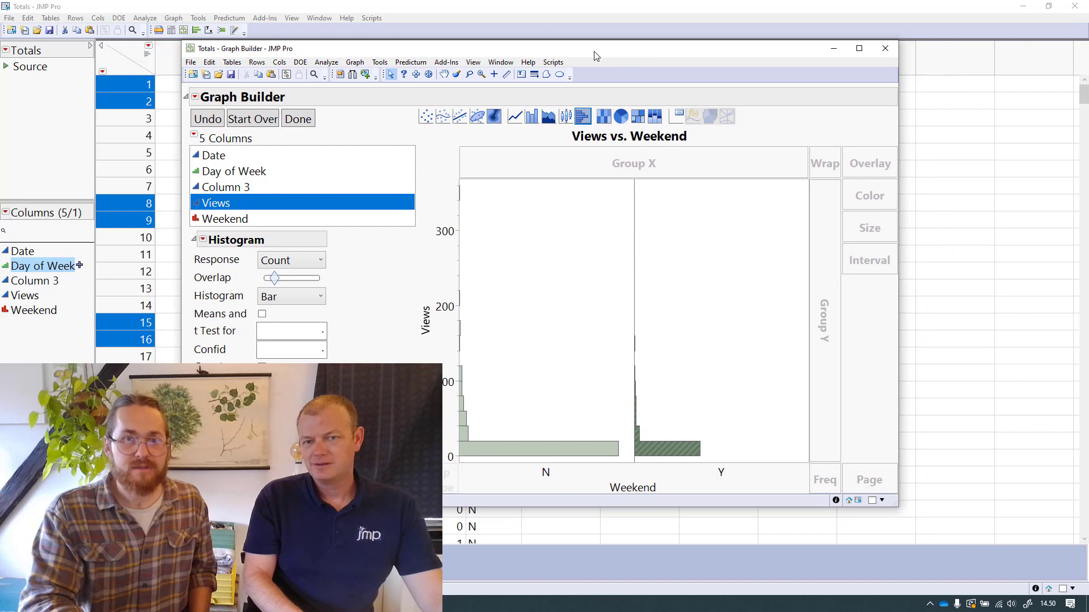
{"action": "left_click", "coordinate": [532, 116]}
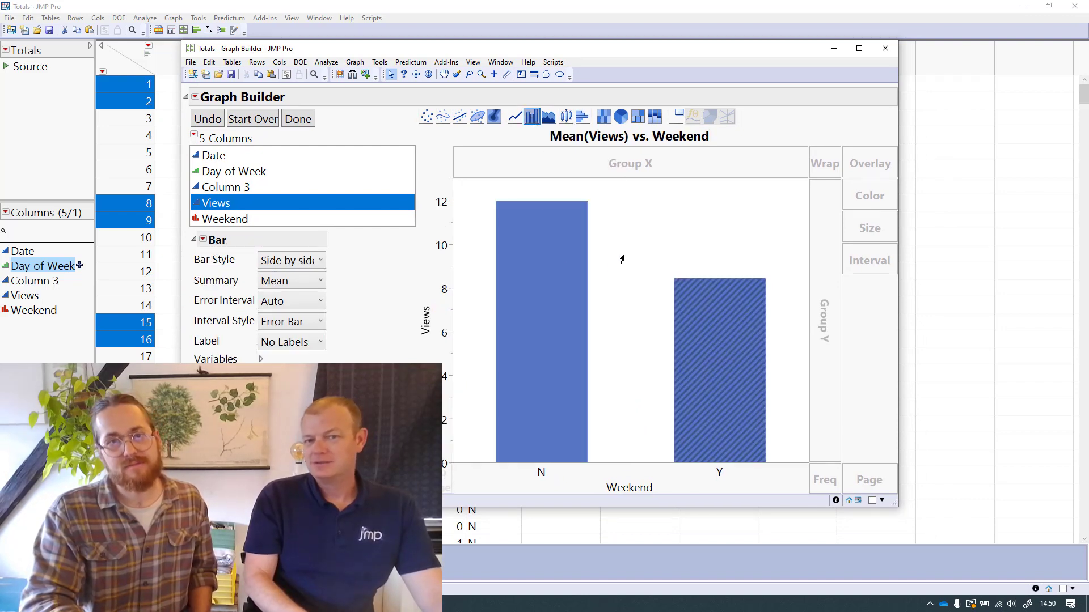
{"action": "left_click", "coordinate": [623, 277]}
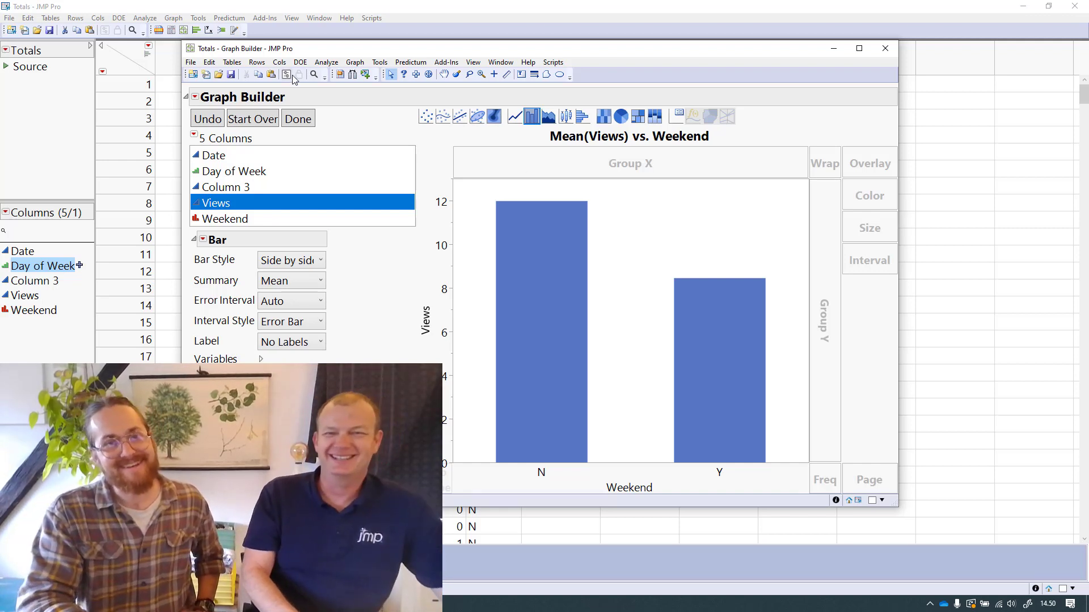
{"action": "left_click", "coordinate": [287, 120]}
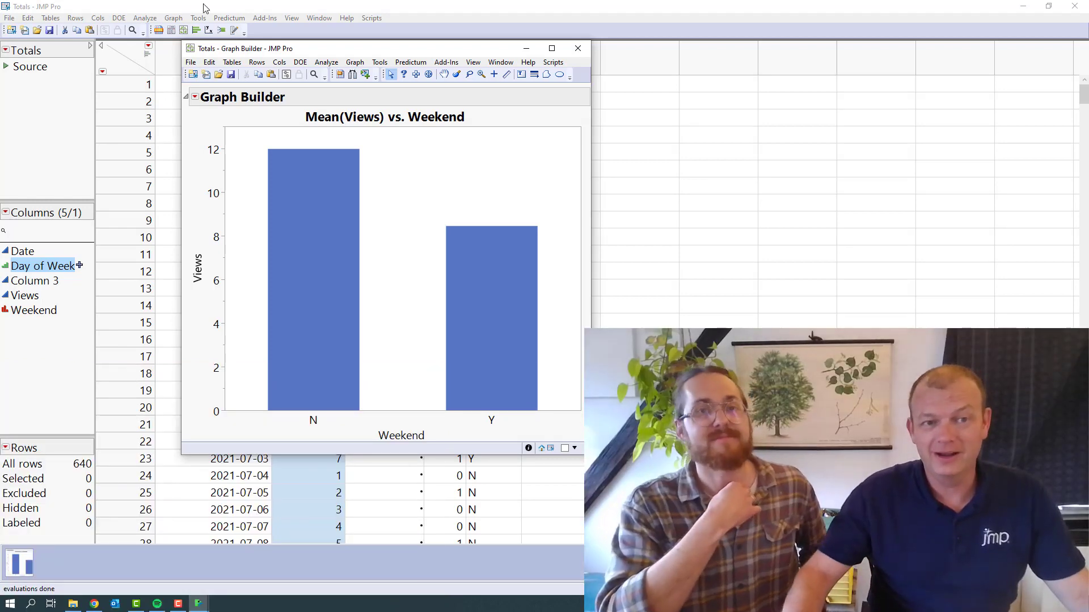
Launch an analysis from the Views versus Weekend graph and run the Standard Least Squares model with Weekend as the effect
{"action": "left_click", "coordinate": [146, 22]}
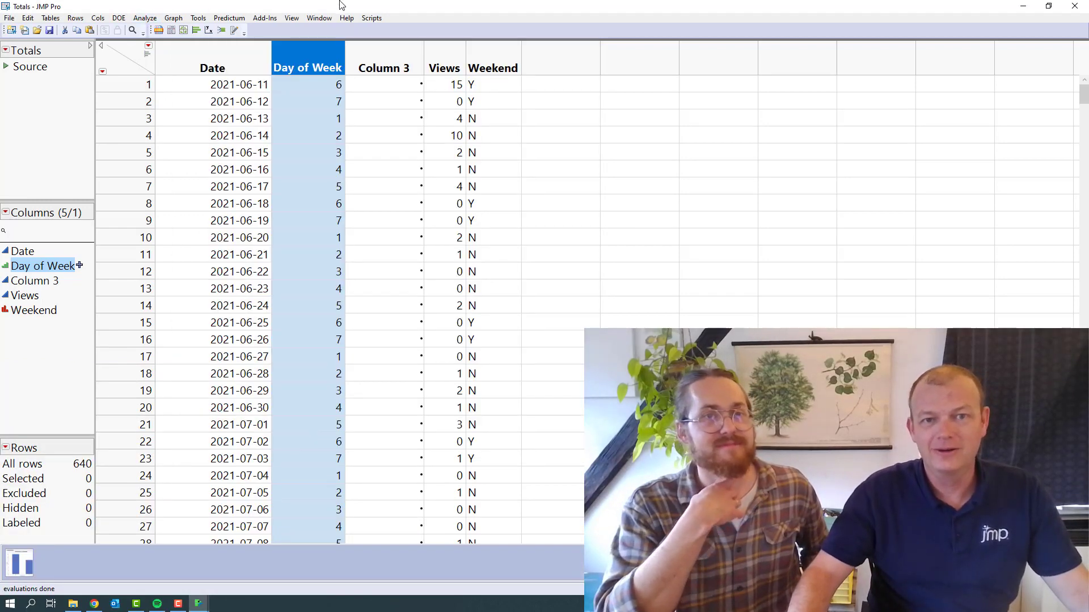
{"action": "left_click_drag", "start_coordinate": [339, 4], "coordinate": [322, 150]}
{"action": "left_click", "coordinate": [358, 48]}
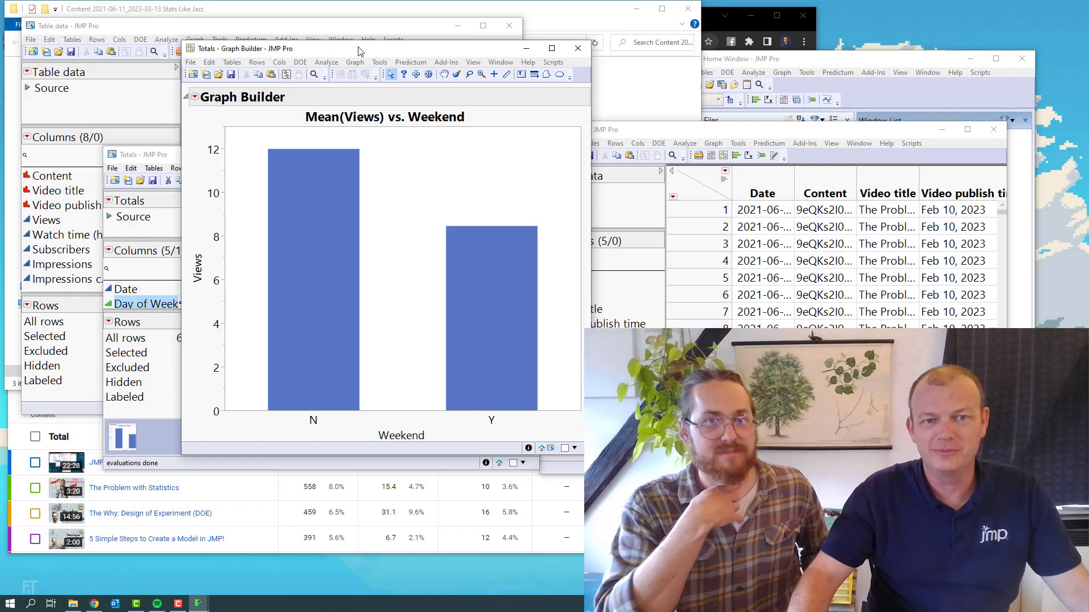
{"action": "left_click", "coordinate": [194, 97]}
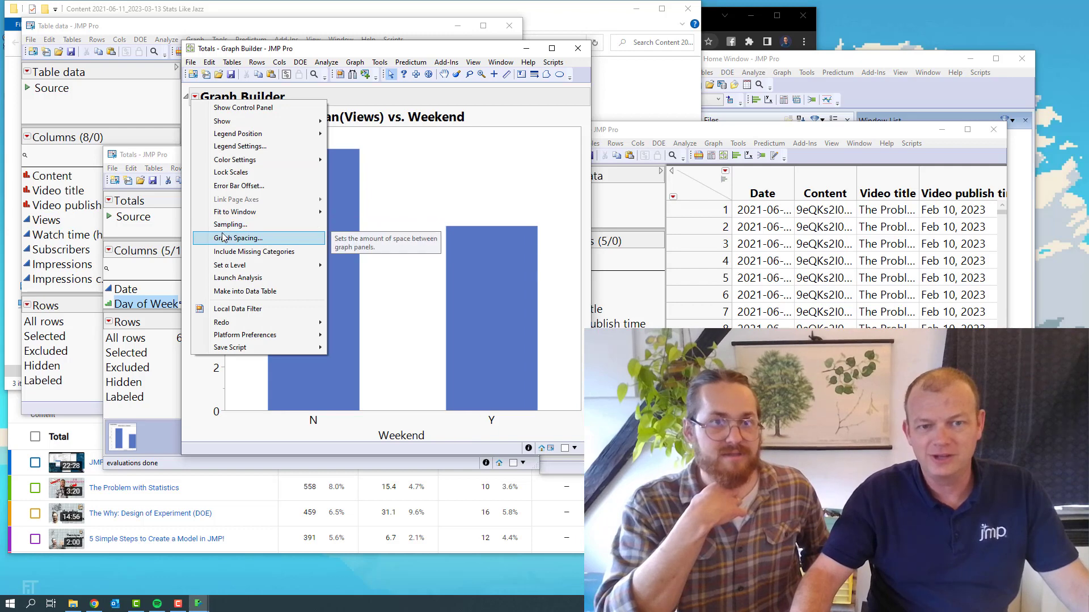
{"action": "left_click", "coordinate": [227, 278]}
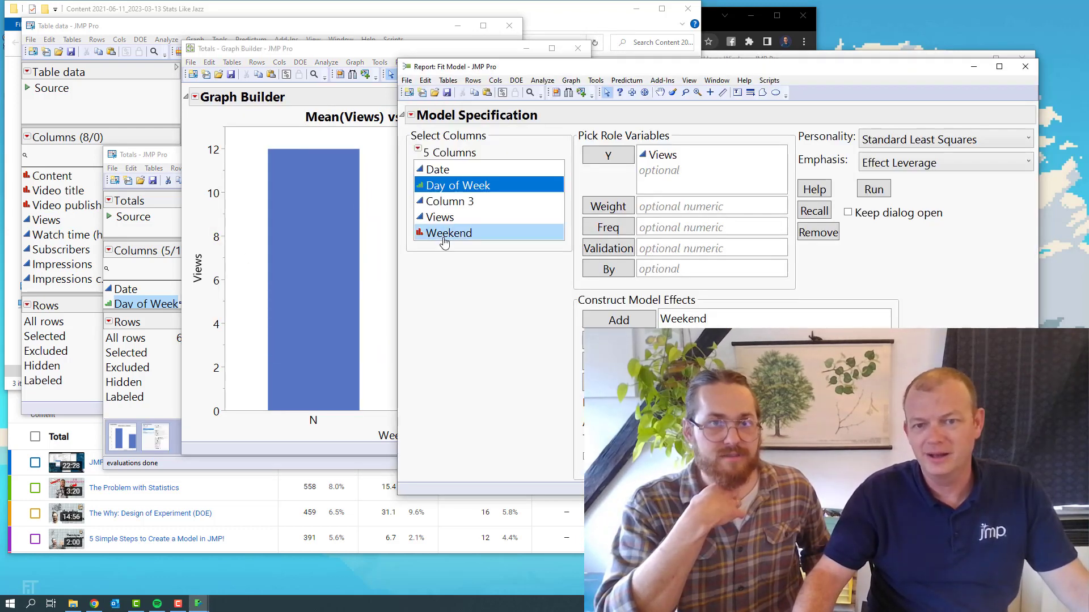
{"action": "left_click", "coordinate": [861, 189]}
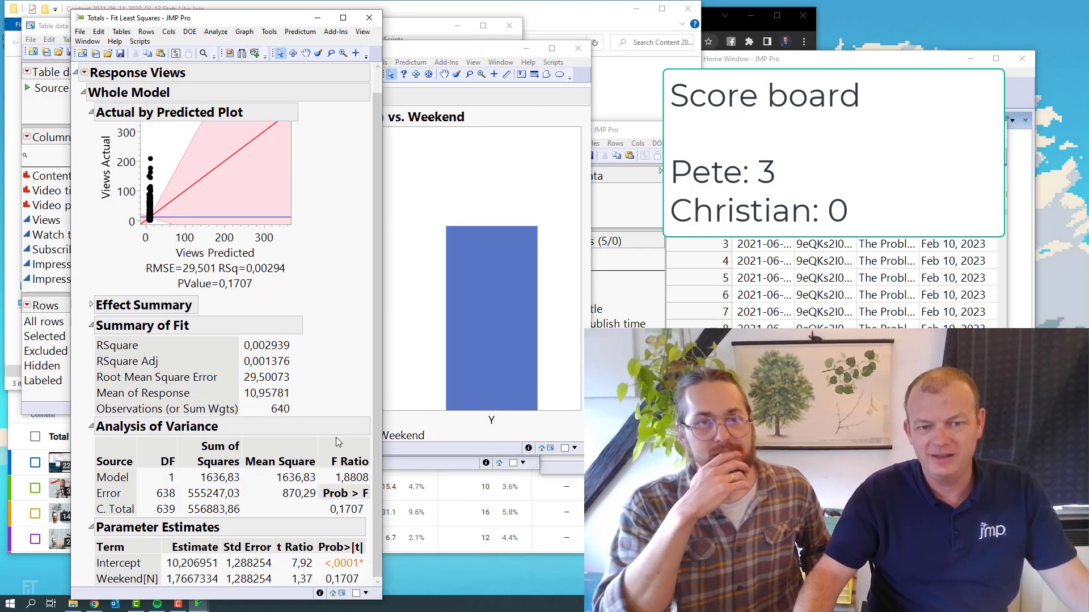
{"action": "mouse_move", "coordinate": [309, 513]}
{"action": "left_mouse_down"}
{"action": "mouse_move", "coordinate": [339, 489]}
{"action": "mouse_move", "coordinate": [361, 526]}
{"action": "mouse_move", "coordinate": [347, 503]}
{"action": "left_mouse_up"}
{"action": "key", "text": "Escape"}
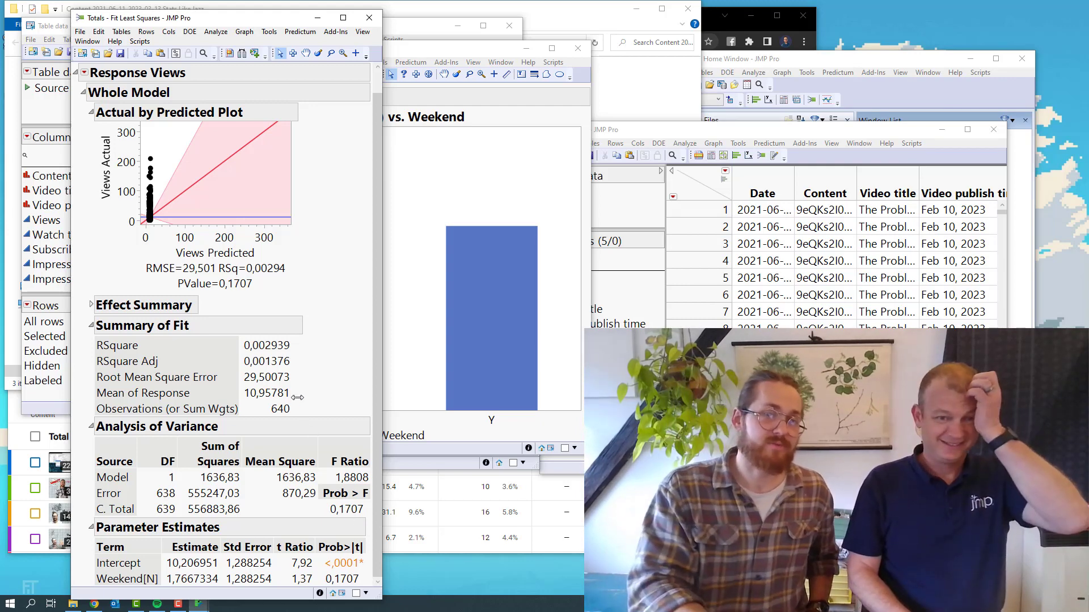
{"action": "scroll", "coordinate": [310, 439], "scroll_direction": "up", "scroll_amount": 1}
{"action": "scroll", "coordinate": [333, 419], "scroll_direction": "down", "scroll_amount": 1}
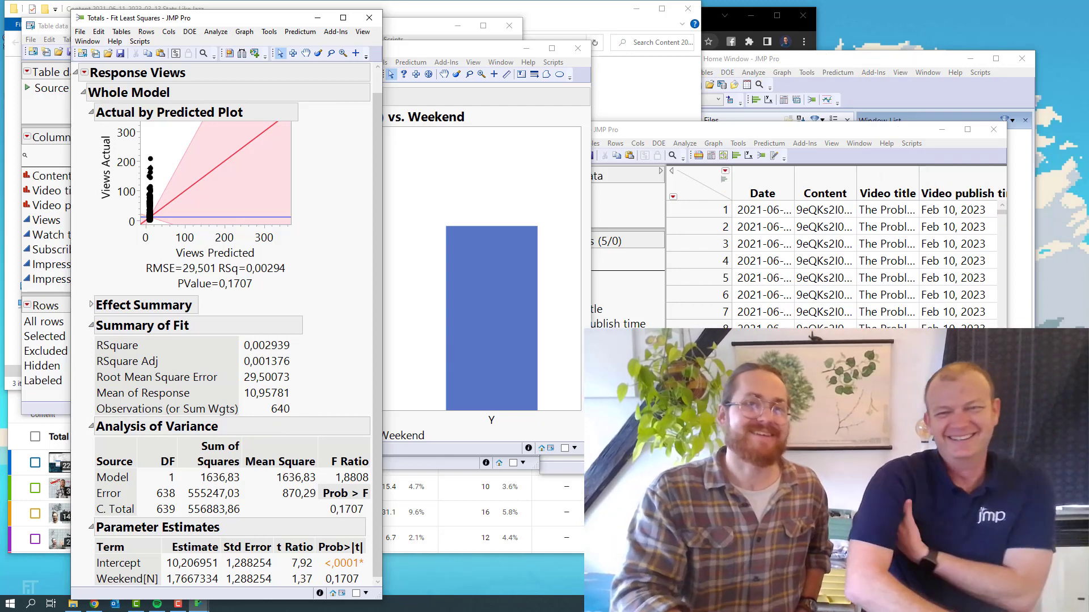
Run a Fit Y by X analysis with Views as the response and Weekend as the factor
{"action": "left_click", "coordinate": [208, 31]}
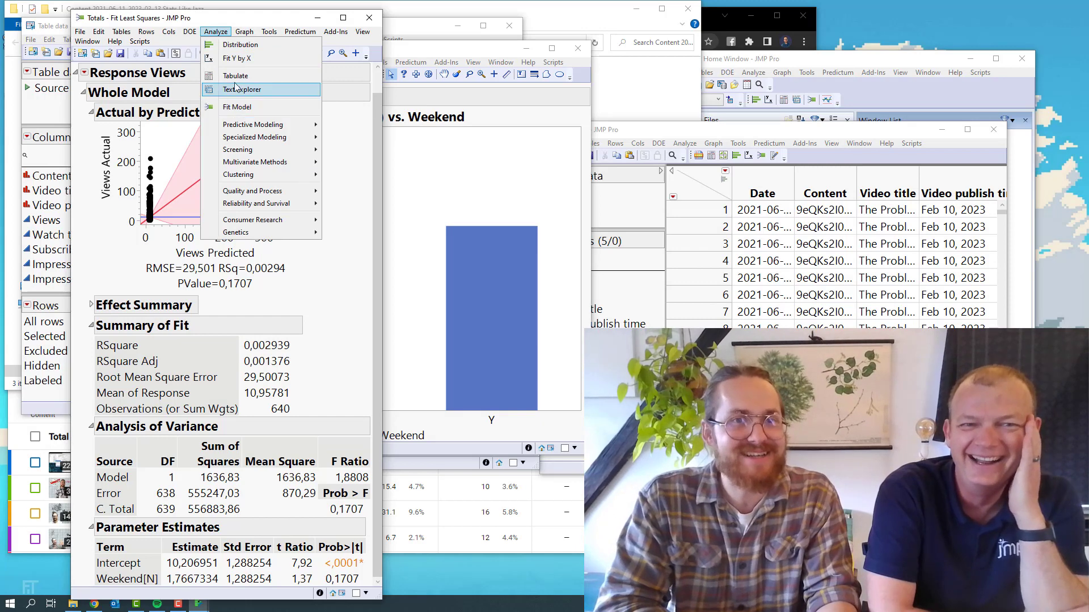
{"action": "left_click", "coordinate": [238, 58]}
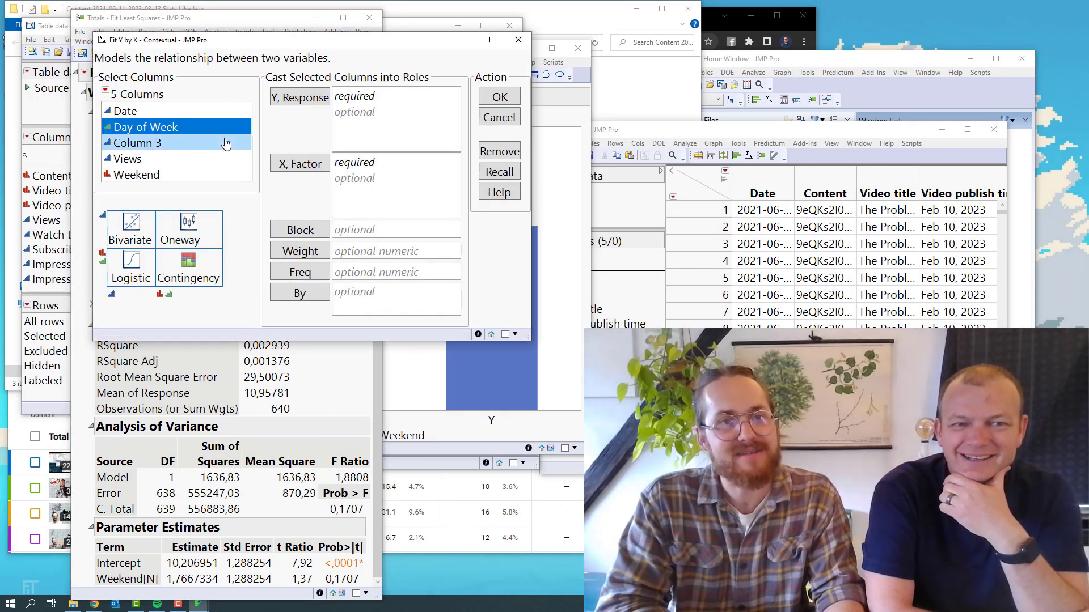
{"action": "left_click", "coordinate": [198, 180]}
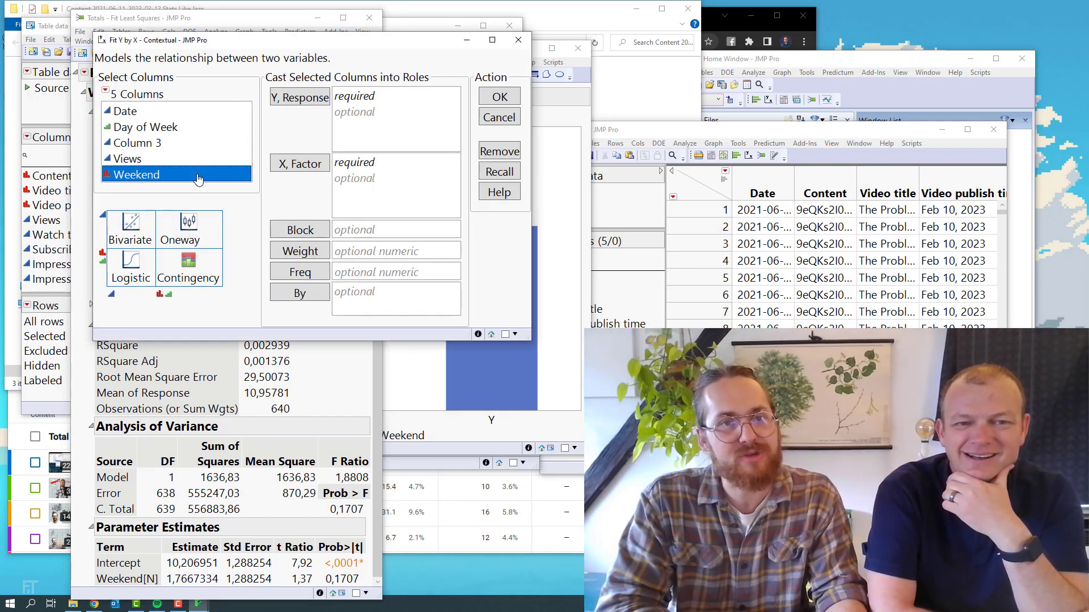
{"action": "left_click", "coordinate": [300, 164]}
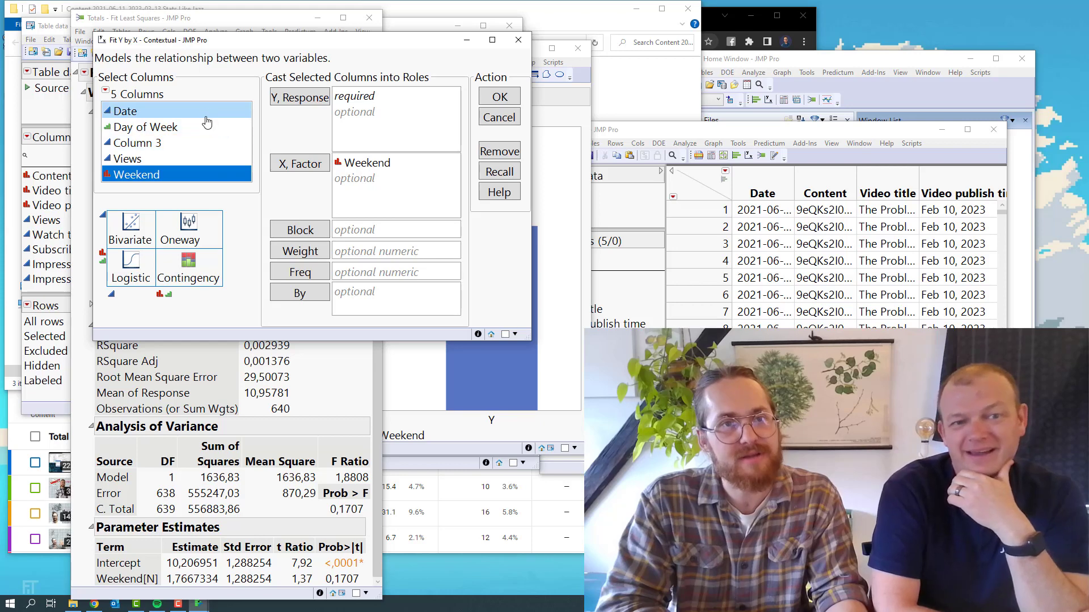
{"action": "left_click", "coordinate": [181, 159]}
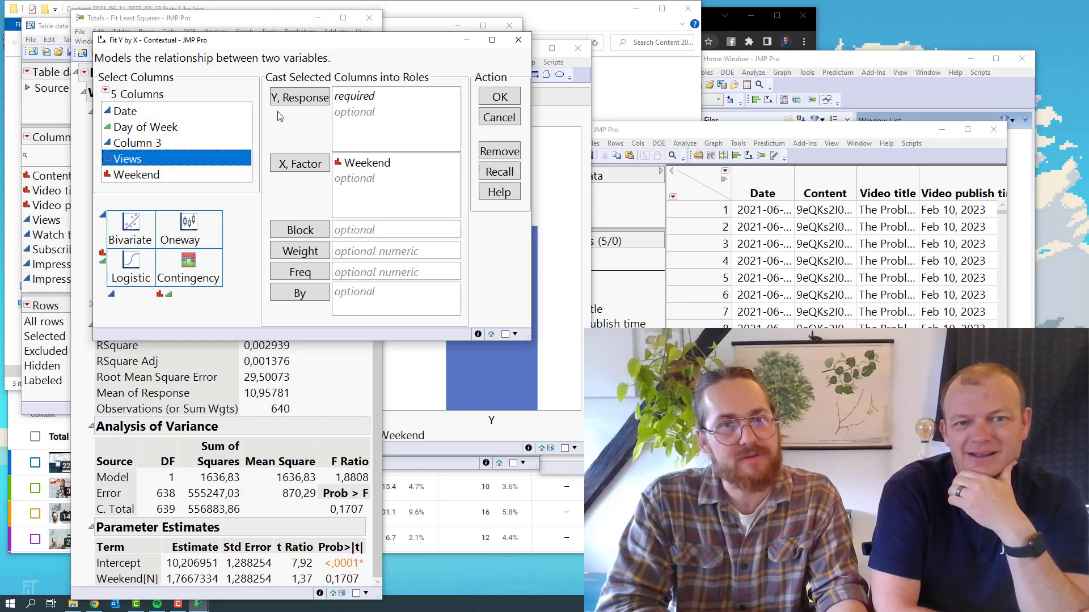
{"action": "left_click", "coordinate": [300, 98]}
{"action": "left_click", "coordinate": [497, 99]}
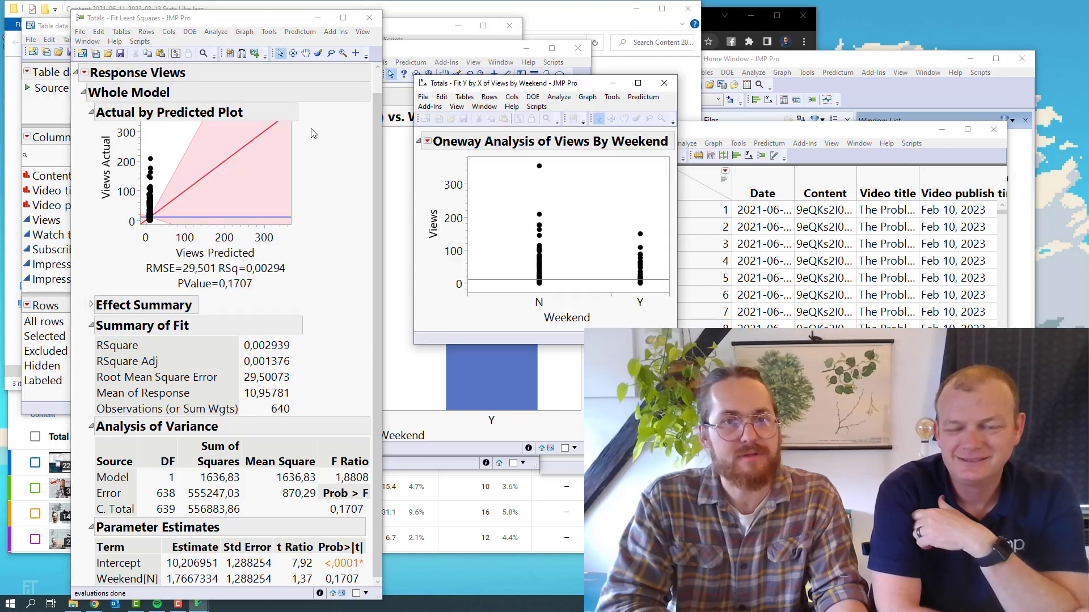
Select the points of the N group in the Oneway plot and move its window away from the least squares statistics
{"action": "left_click_drag", "start_coordinate": [510, 87], "coordinate": [207, 65]}
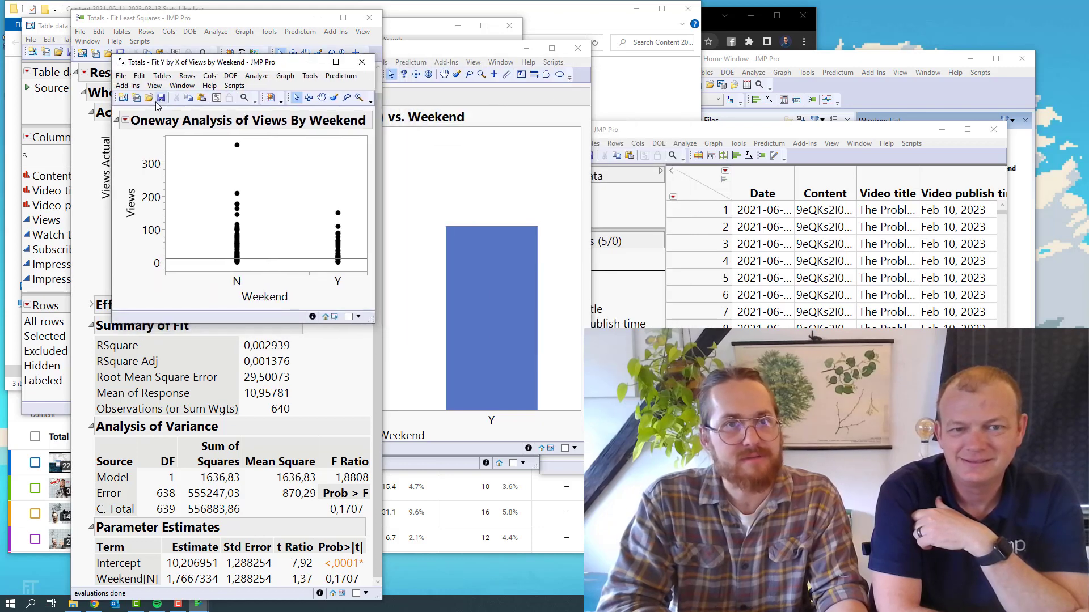
{"action": "left_click_drag", "start_coordinate": [207, 145], "coordinate": [247, 278]}
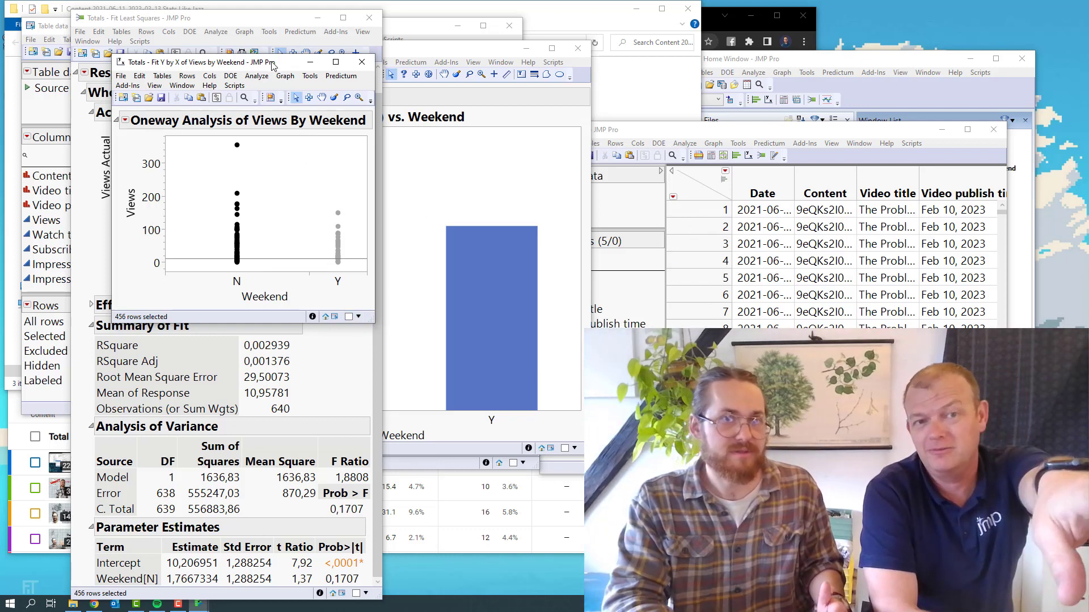
{"action": "left_click_drag", "start_coordinate": [272, 66], "coordinate": [185, 31]}
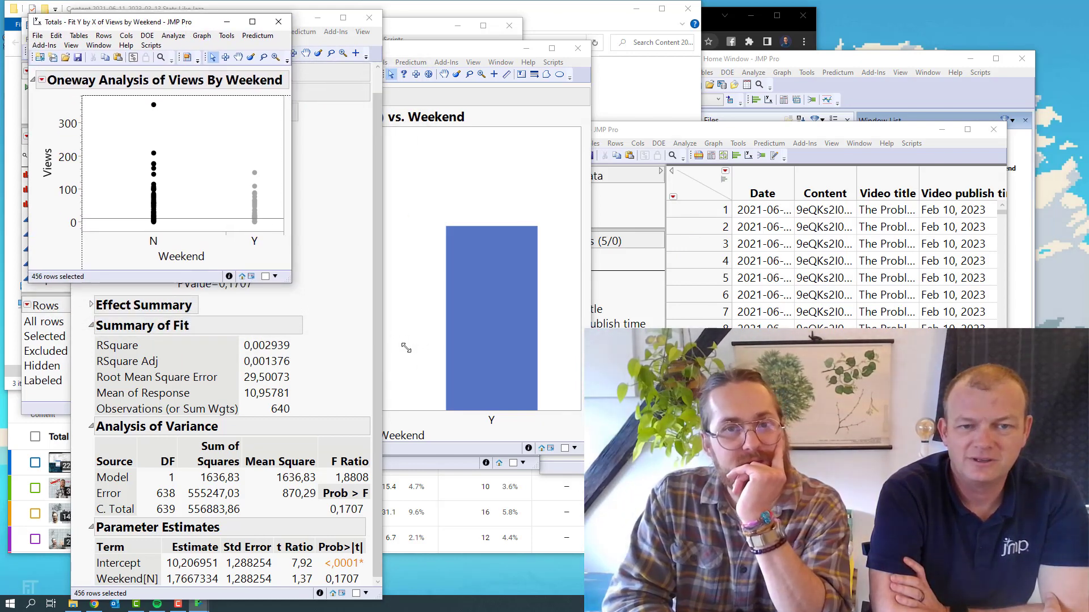
Enlarge the Oneway analysis window, deselect the points, and add the Means/Anova/Pooled t results
{"action": "left_click_drag", "start_coordinate": [283, 231], "coordinate": [460, 414]}
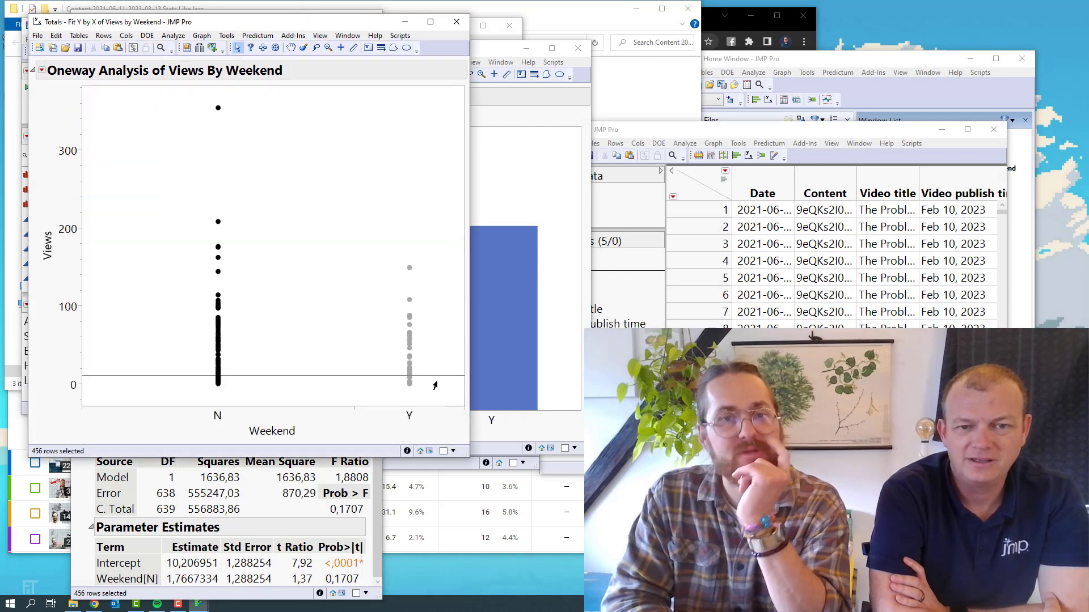
{"action": "left_click", "coordinate": [262, 276]}
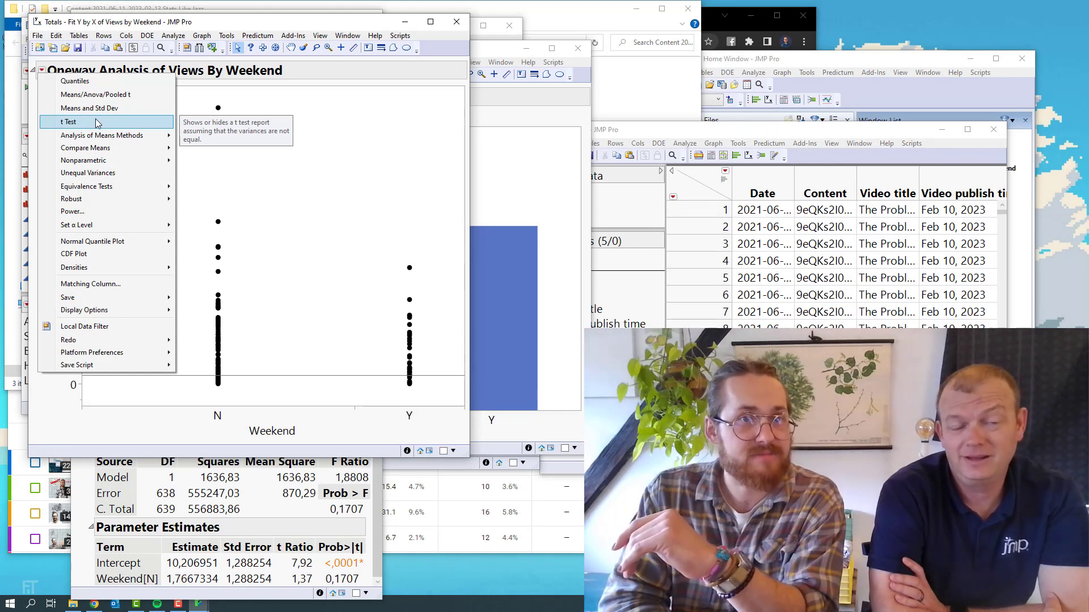
{"action": "mouse_move", "coordinate": [125, 151]}
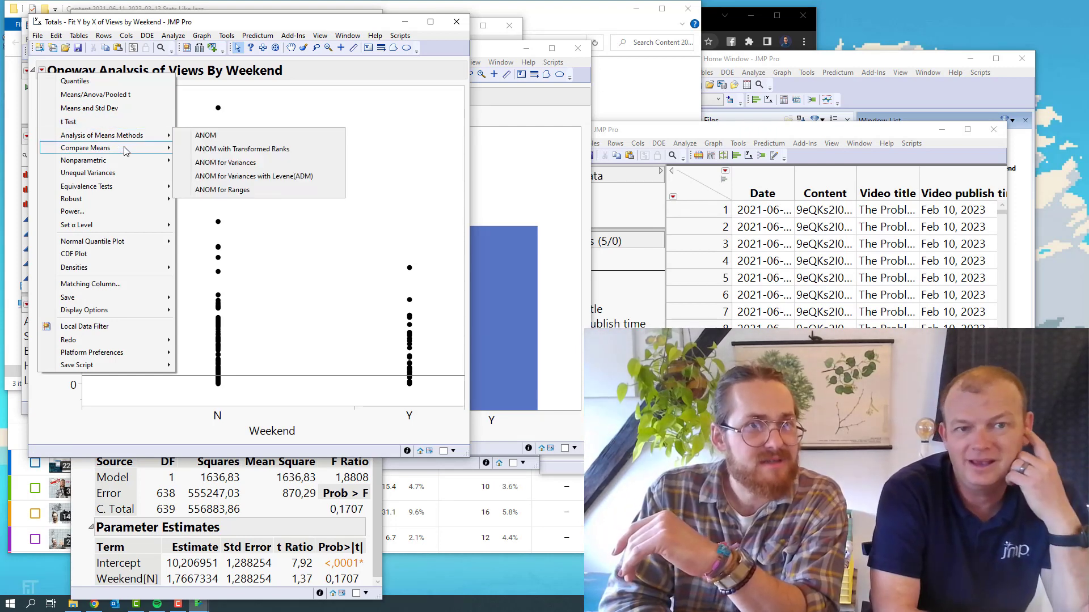
{"action": "left_click", "coordinate": [125, 96]}
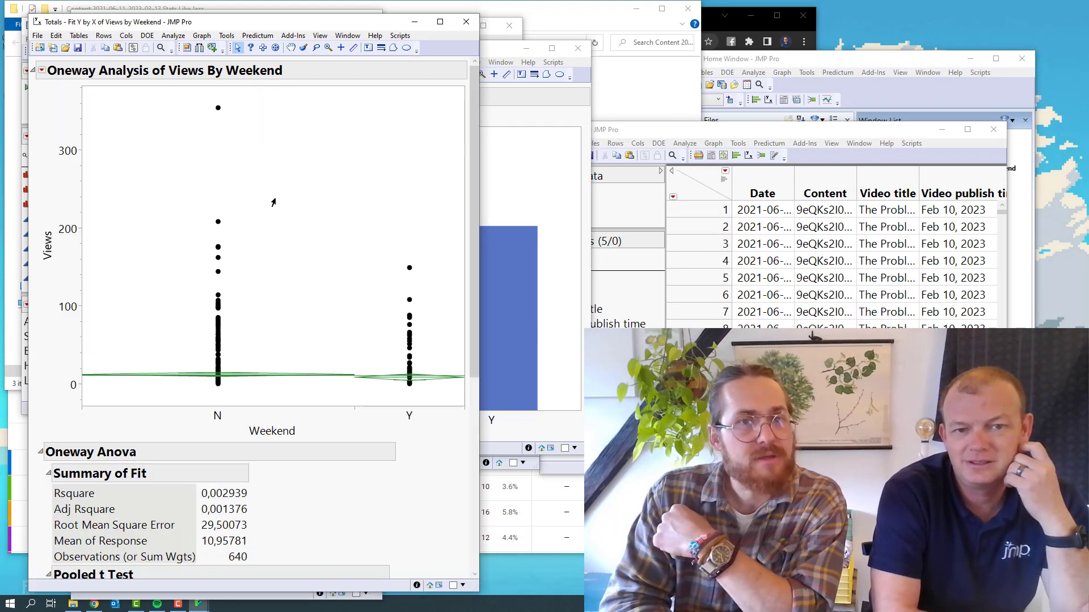
Examine the pooled t test and analysis of variance in the Oneway report of Views by Weekend
{"action": "scroll", "coordinate": [299, 367], "scroll_direction": "down", "scroll_amount": 3}
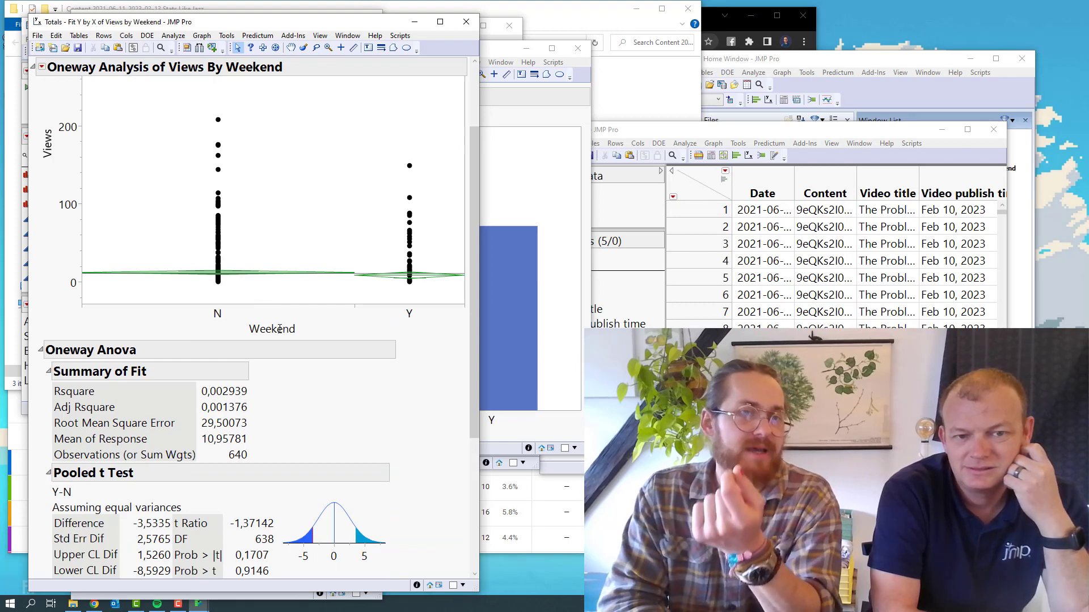
{"action": "scroll", "coordinate": [280, 342], "scroll_direction": "down", "scroll_amount": 2}
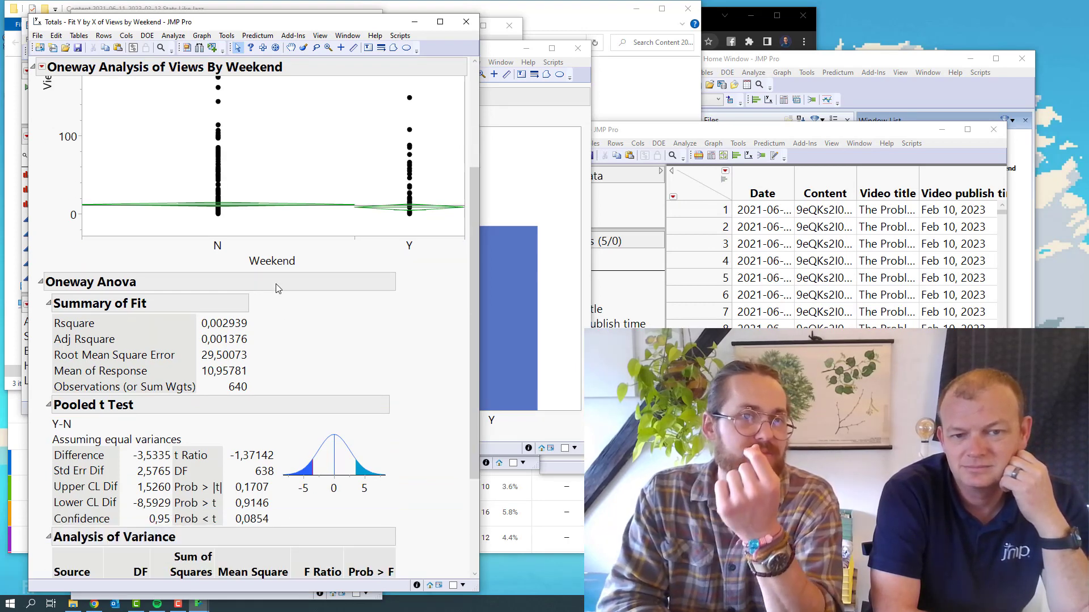
{"action": "scroll", "coordinate": [278, 288], "scroll_direction": "up", "scroll_amount": 2}
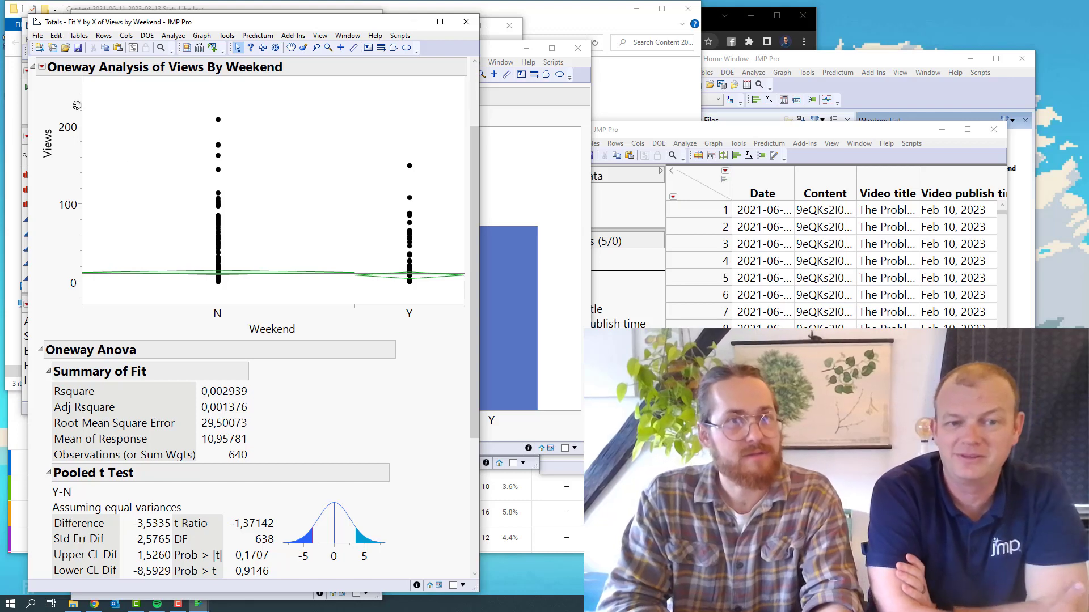
{"action": "left_click", "coordinate": [39, 67]}
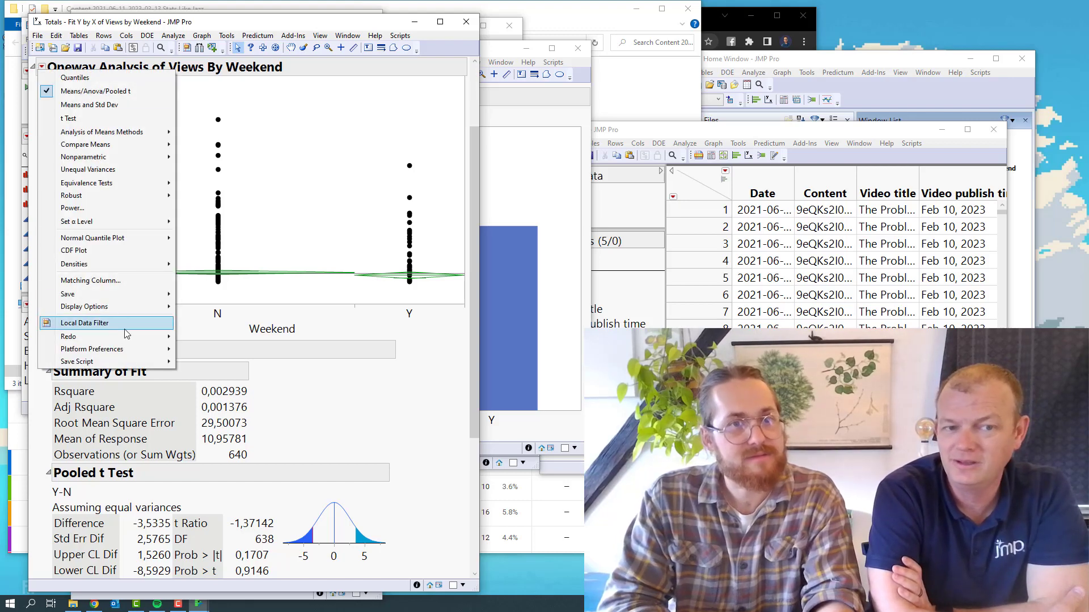
{"action": "mouse_move", "coordinate": [117, 352]}
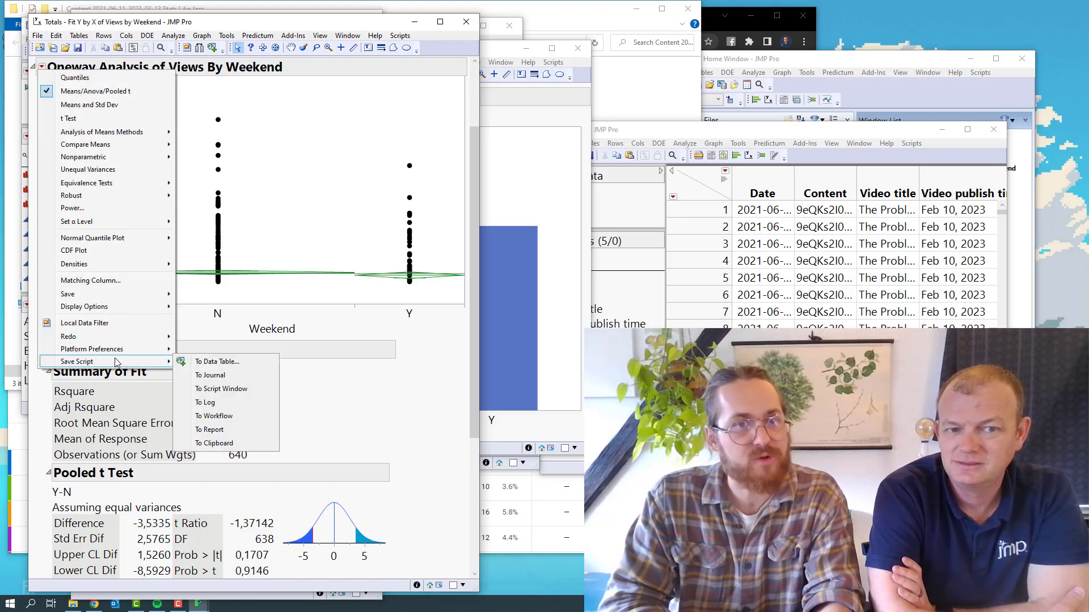
{"action": "mouse_move", "coordinate": [116, 270]}
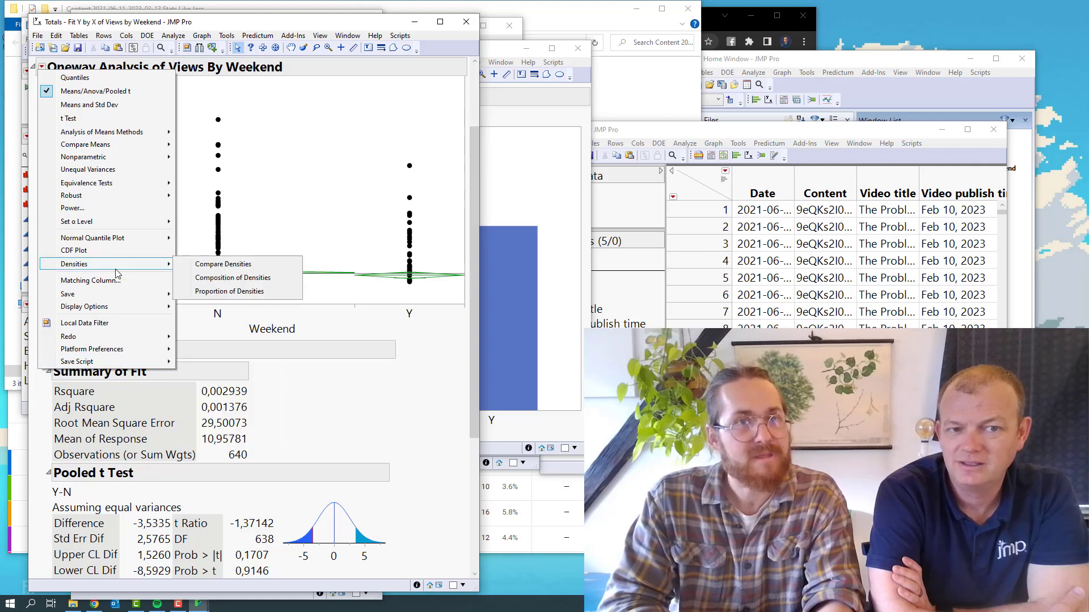
{"action": "left_click", "coordinate": [290, 436]}
{"action": "scroll", "coordinate": [289, 435], "scroll_direction": "down", "scroll_amount": 3}
{"action": "scroll", "coordinate": [290, 435], "scroll_direction": "down", "scroll_amount": 3}
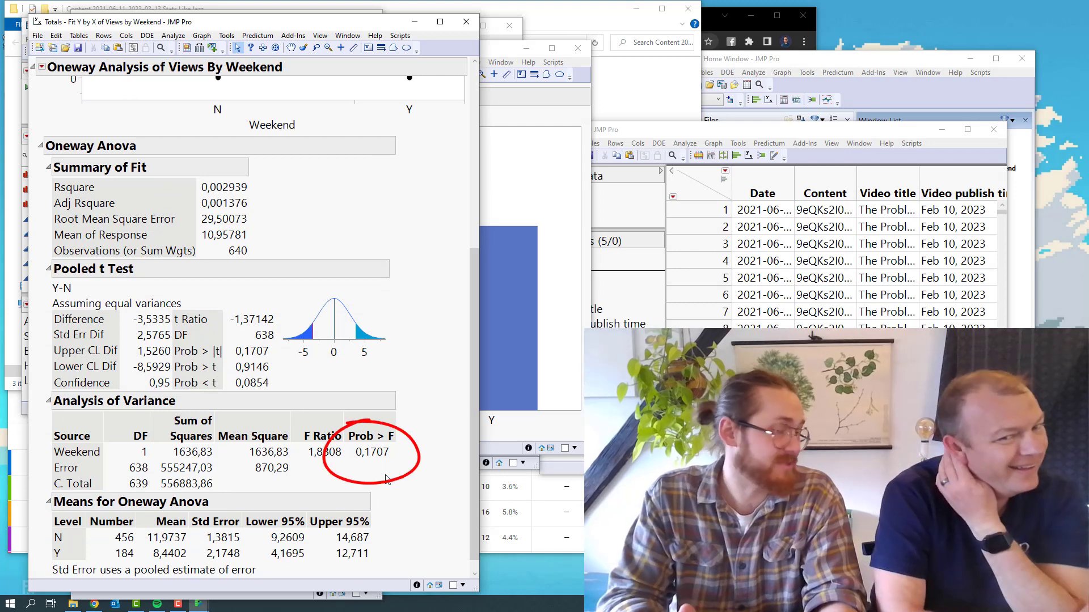
{"action": "scroll", "coordinate": [389, 474], "scroll_direction": "up", "scroll_amount": 9}
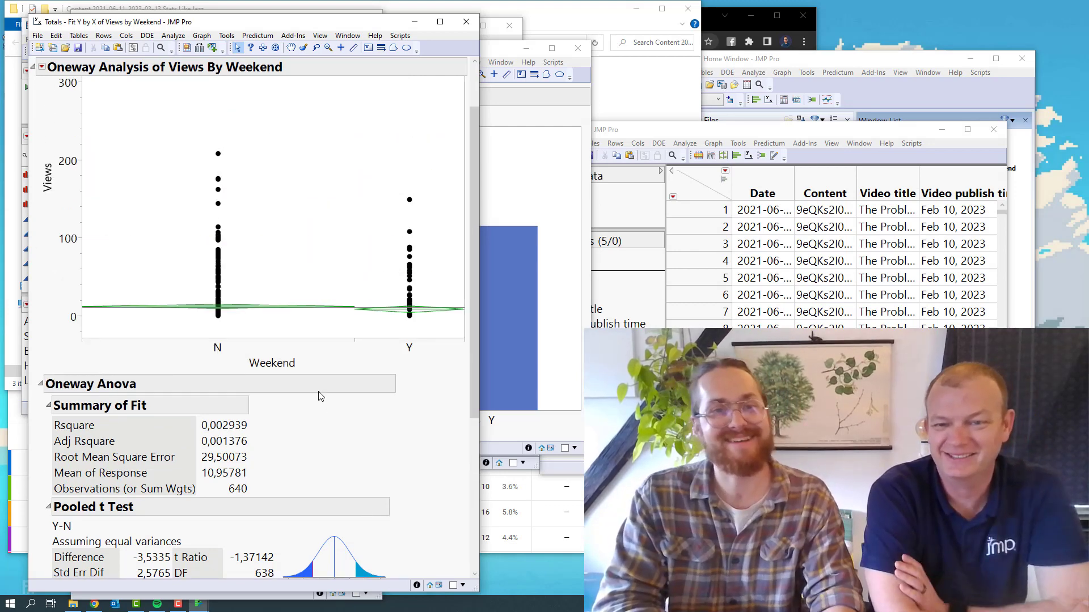
Add a Local Data Filter on the Views column to the Oneway analysis
{"action": "left_click", "coordinate": [42, 71]}
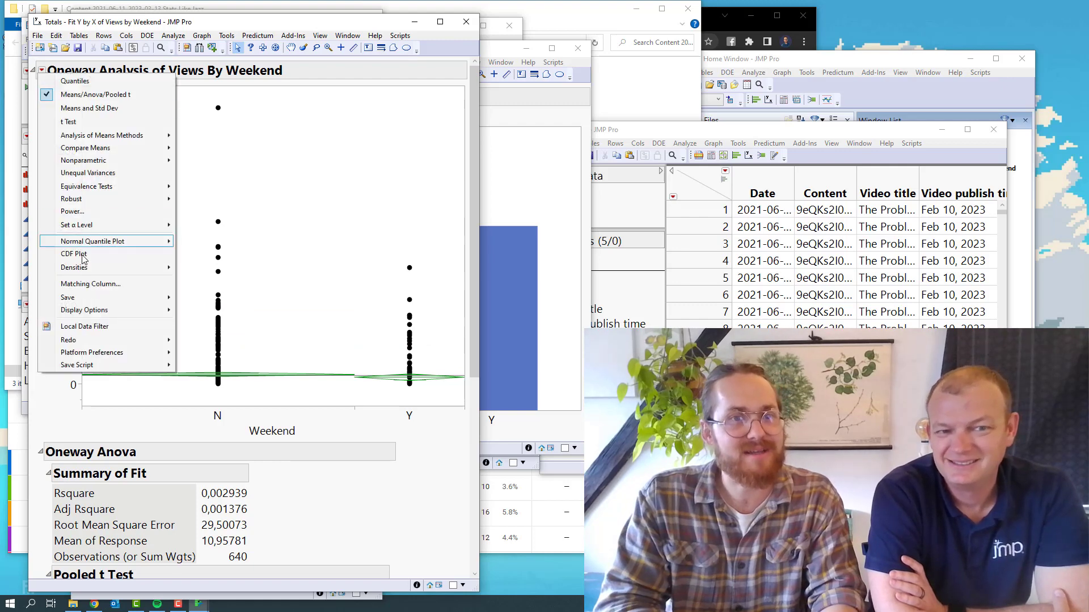
{"action": "mouse_move", "coordinate": [104, 343]}
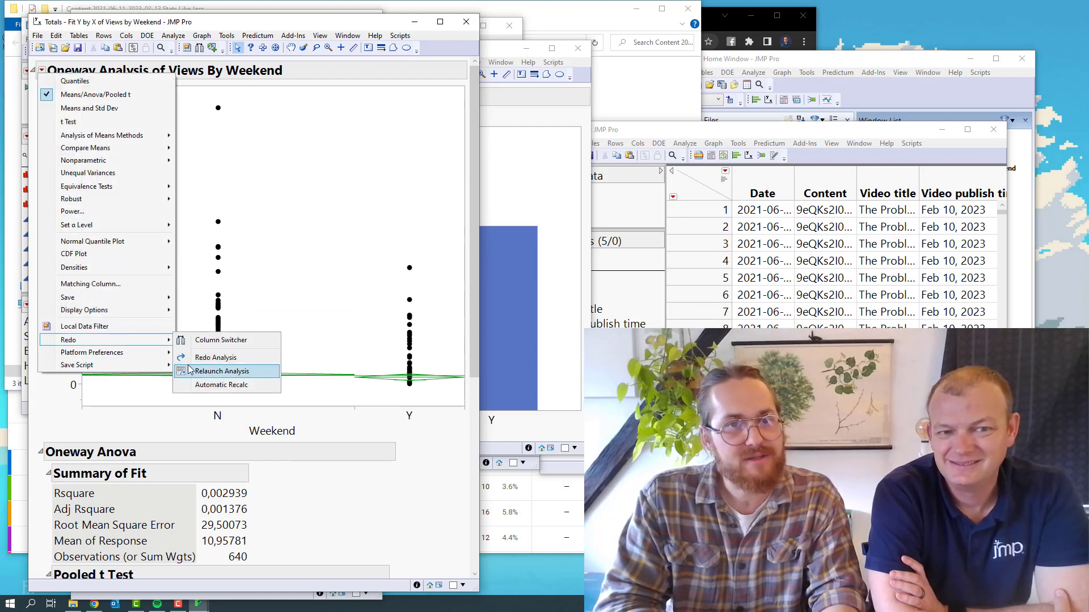
{"action": "left_click", "coordinate": [137, 326]}
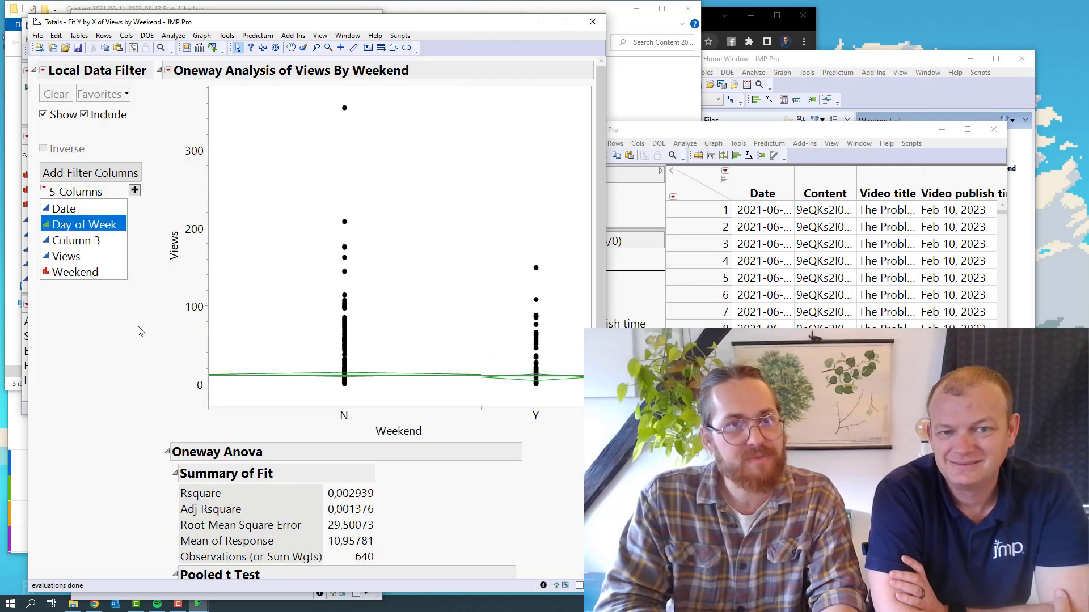
{"action": "double_click", "coordinate": [83, 264]}
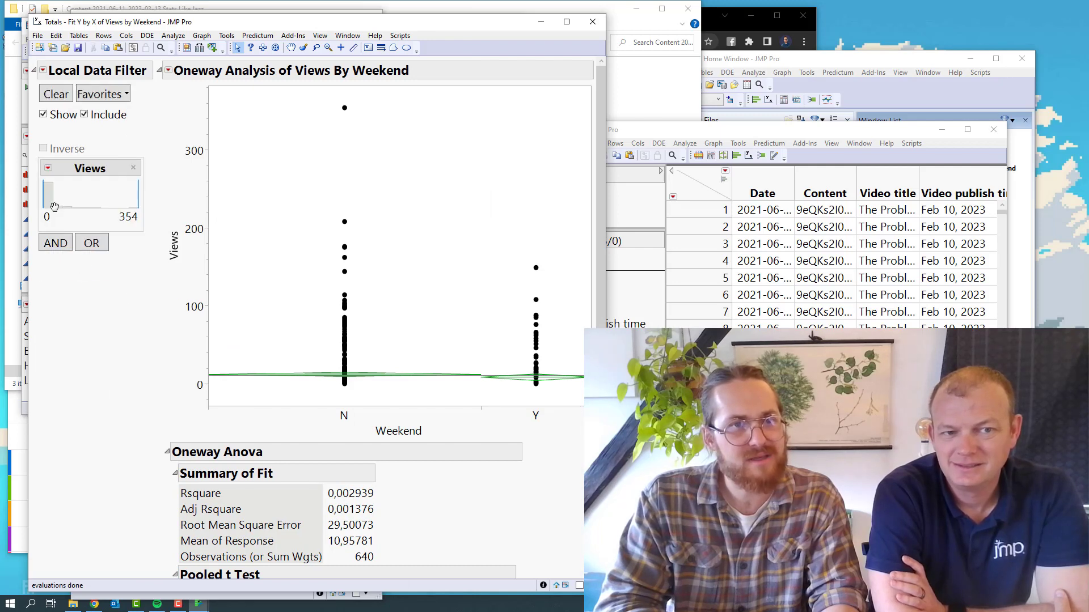
Restrict the local Views filter to rows with 0 views by setting its upper limit to 0
{"action": "left_click", "coordinate": [50, 197]}
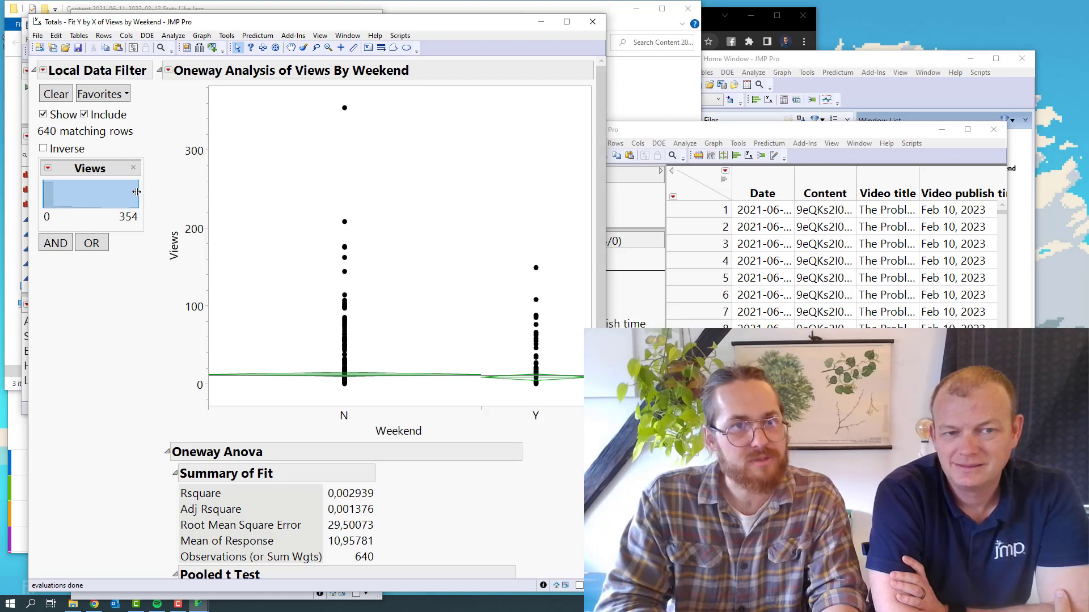
{"action": "left_click_drag", "start_coordinate": [136, 191], "coordinate": [60, 192]}
{"action": "left_click", "coordinate": [74, 216]}
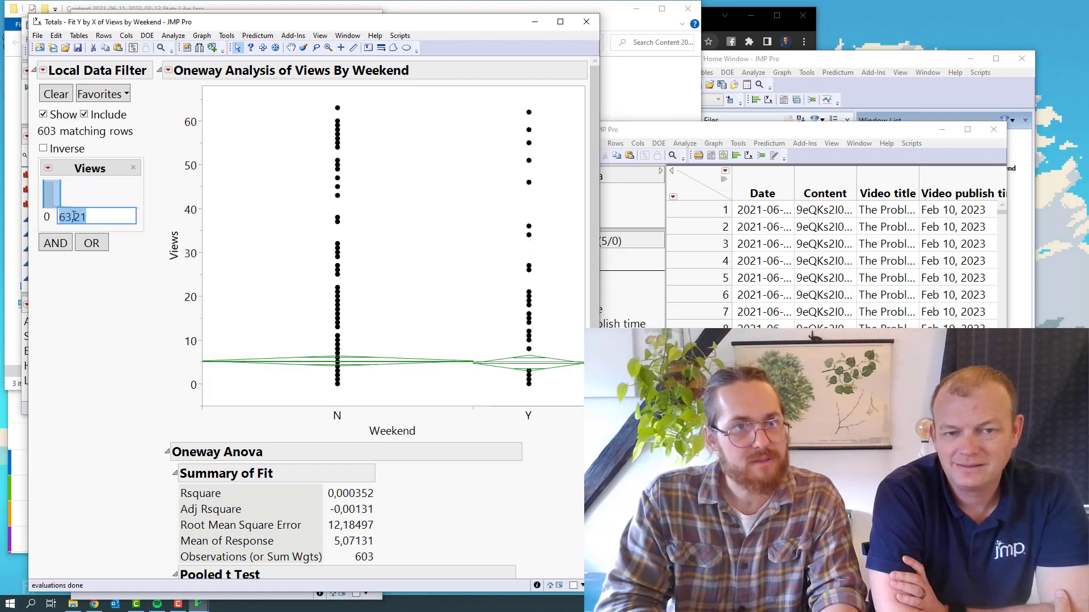
{"action": "type", "text": "0"}
{"action": "key", "text": "Return"}
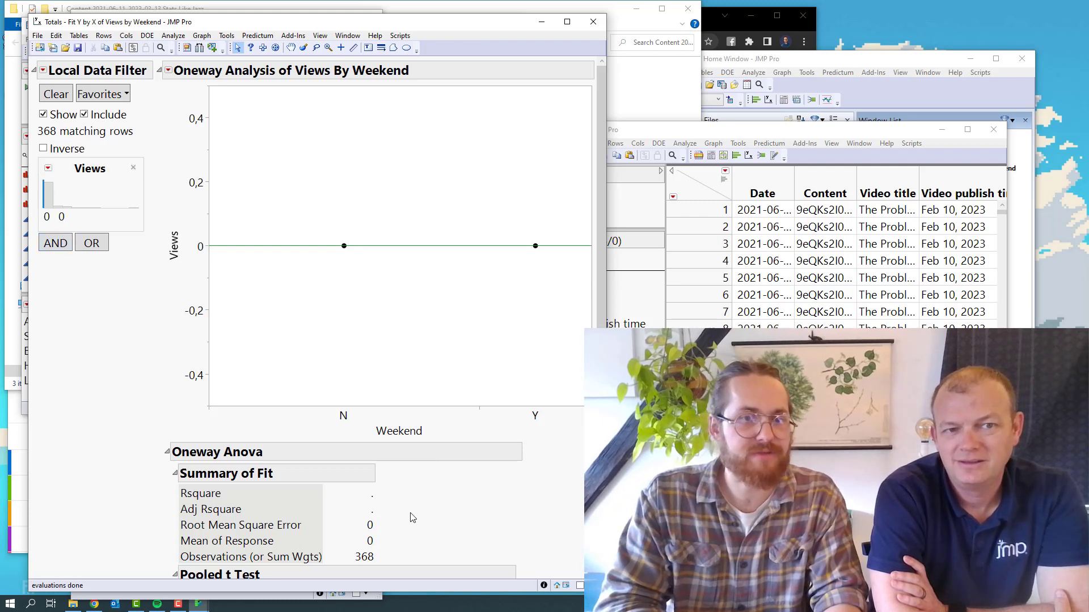
Close the Views by Weekend analysis and graph windows and enlarge the Totals data table window
{"action": "mouse_move", "coordinate": [409, 543]}
{"action": "left_mouse_down"}
{"action": "mouse_move", "coordinate": [391, 535]}
{"action": "mouse_move", "coordinate": [345, 567]}
{"action": "mouse_move", "coordinate": [381, 555]}
{"action": "left_mouse_up"}
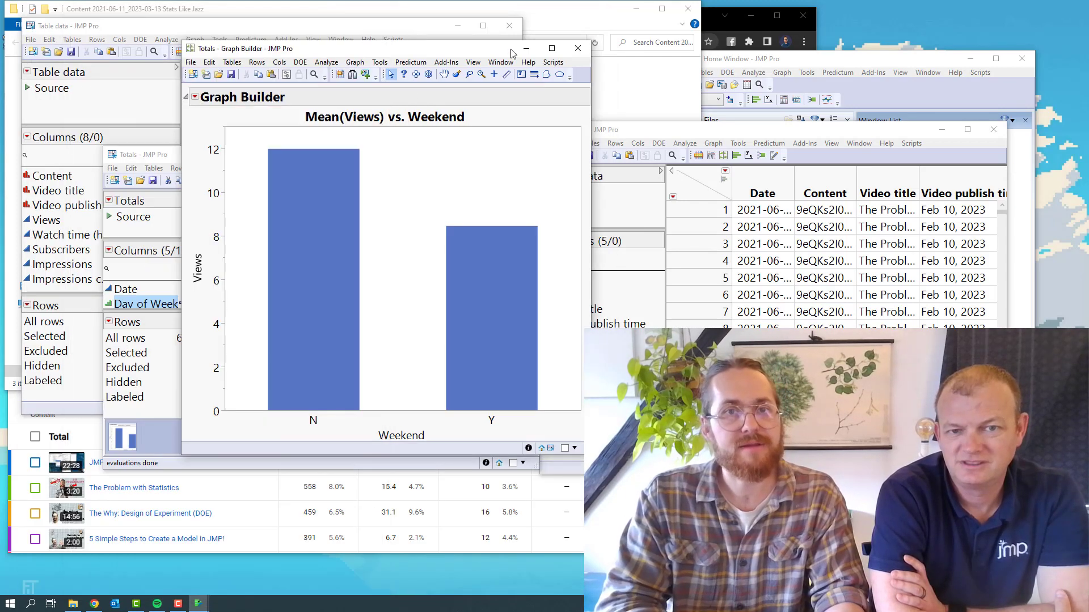
{"action": "left_click", "coordinate": [578, 48]}
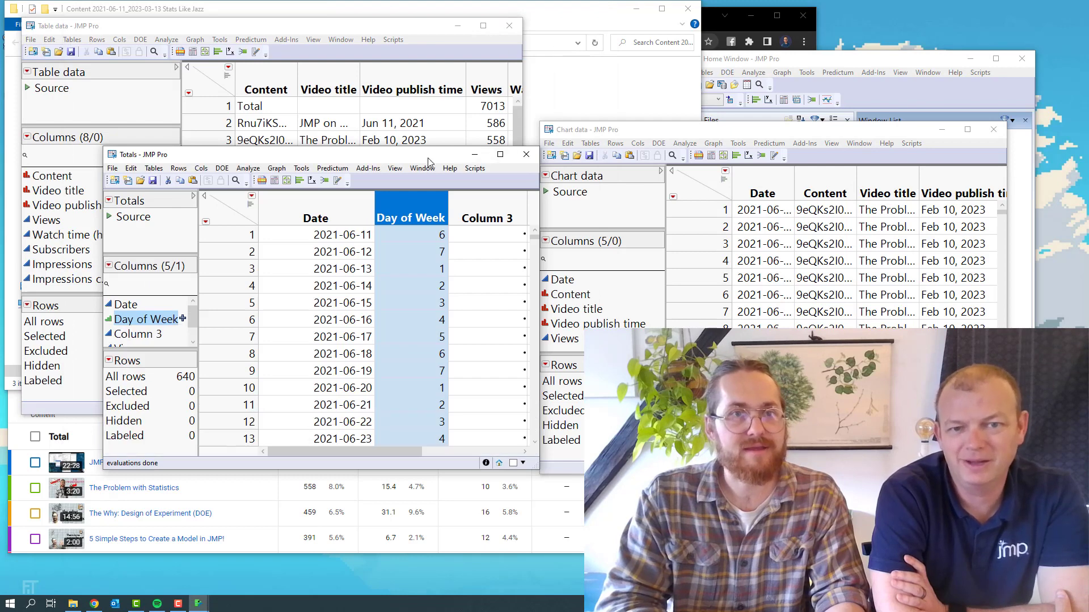
{"action": "left_click_drag", "start_coordinate": [405, 158], "coordinate": [396, 1]}
Open the formula editor for Column 3 of the Totals table and insert an If expression
{"action": "left_click", "coordinate": [447, 64]}
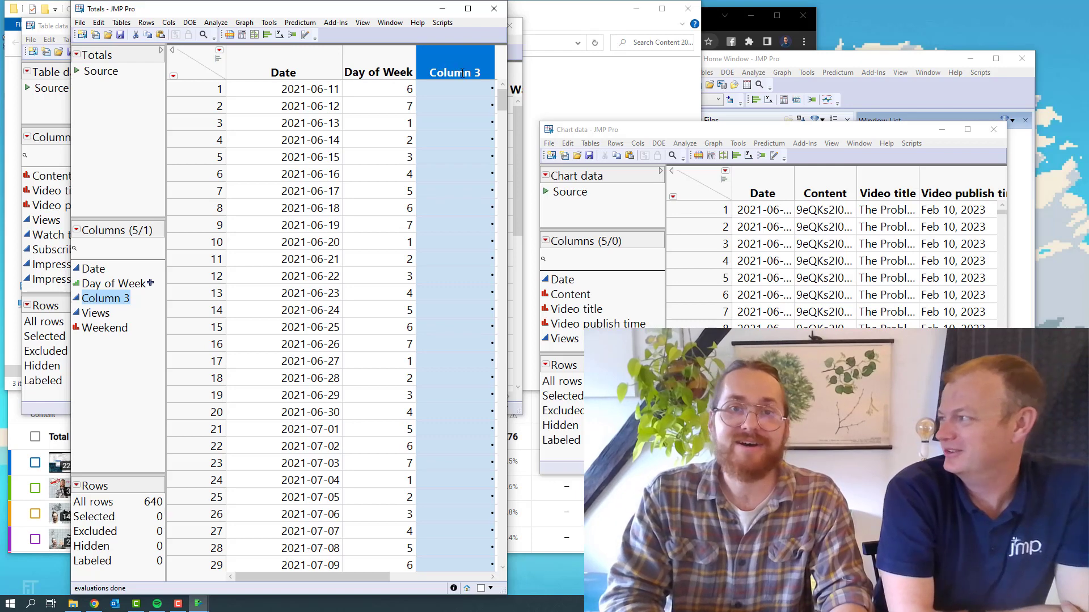
{"action": "right_click", "coordinate": [462, 71]}
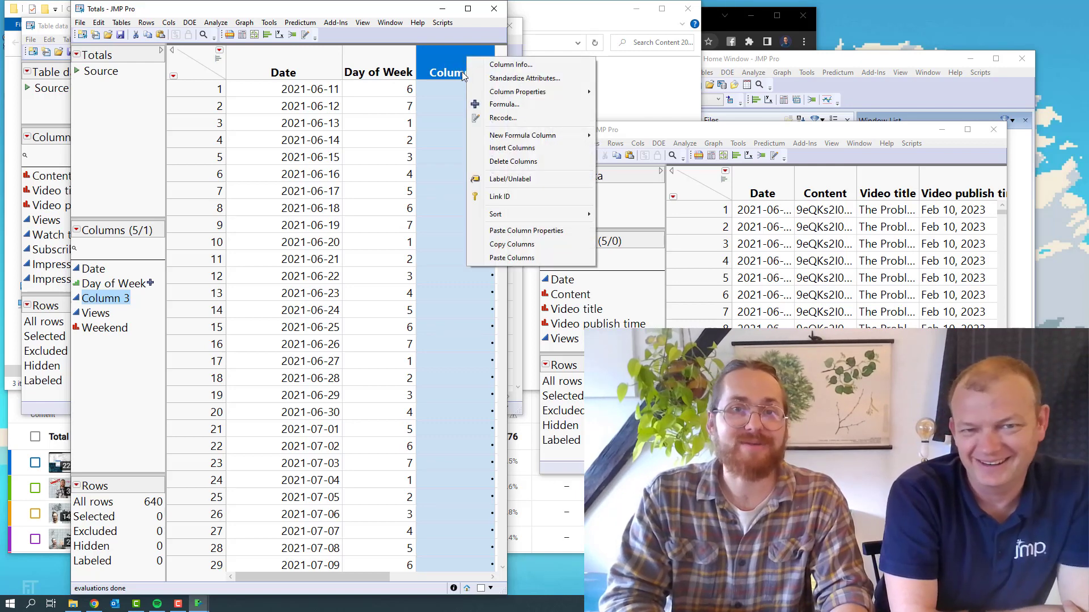
{"action": "left_click", "coordinate": [476, 104]}
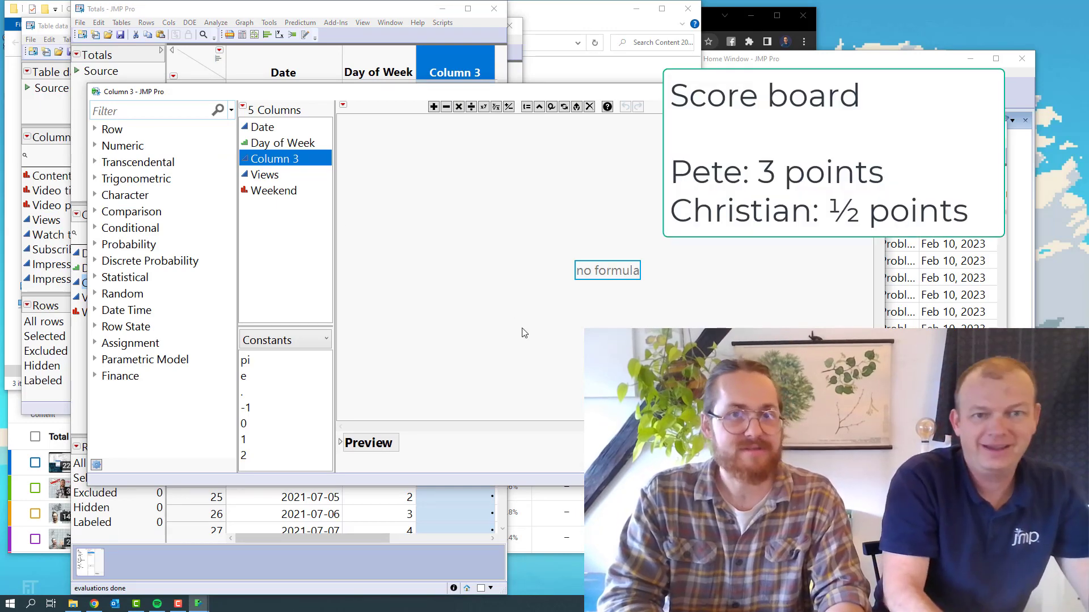
{"action": "type", "text": "if"}
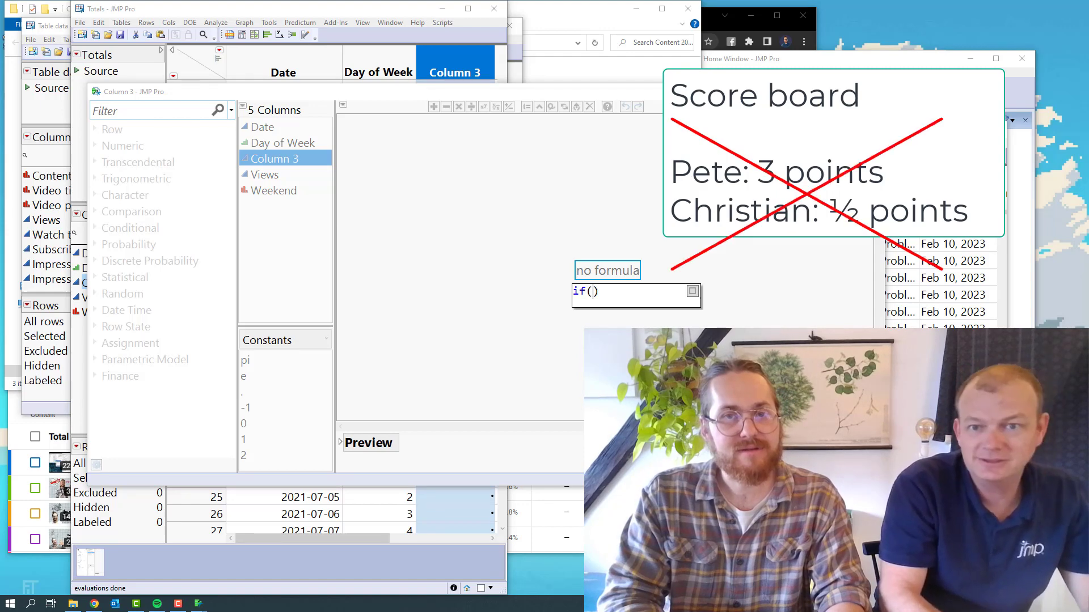
{"action": "type", "text": "("}
{"action": "key", "text": "Return"}
Set the condition of the If expression to Views == 0
{"action": "left_click", "coordinate": [575, 259]}
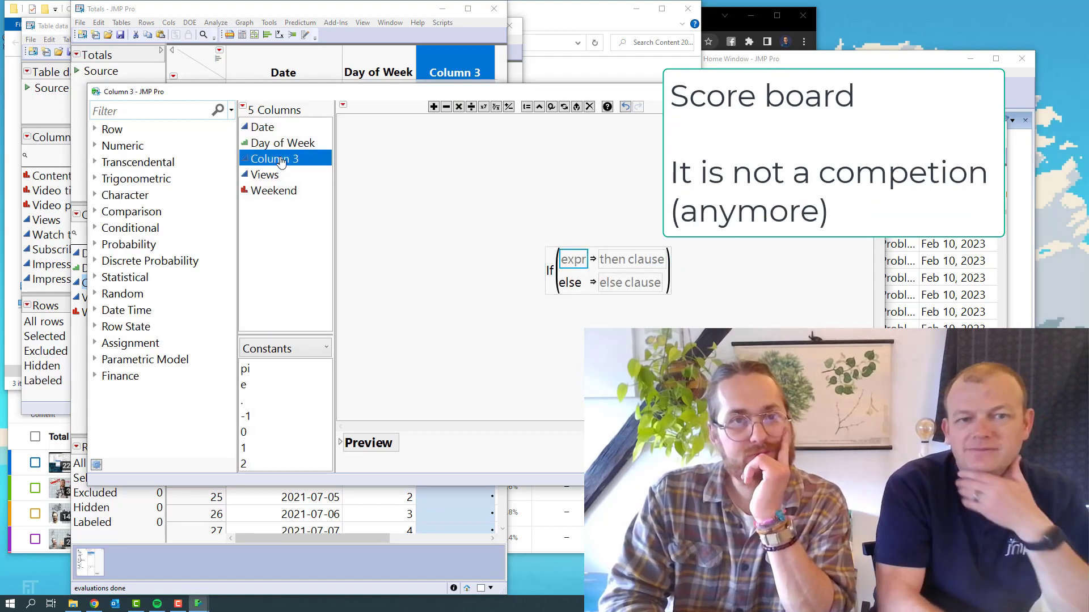
{"action": "left_click", "coordinate": [276, 176]}
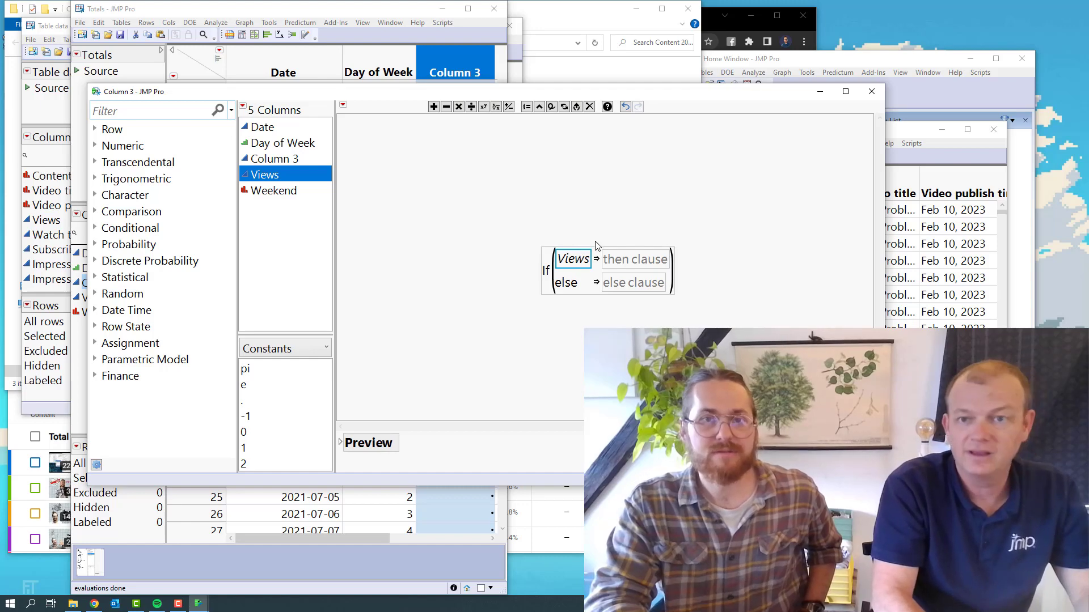
{"action": "type", "text": "="}
{"action": "type", "text": "0"}
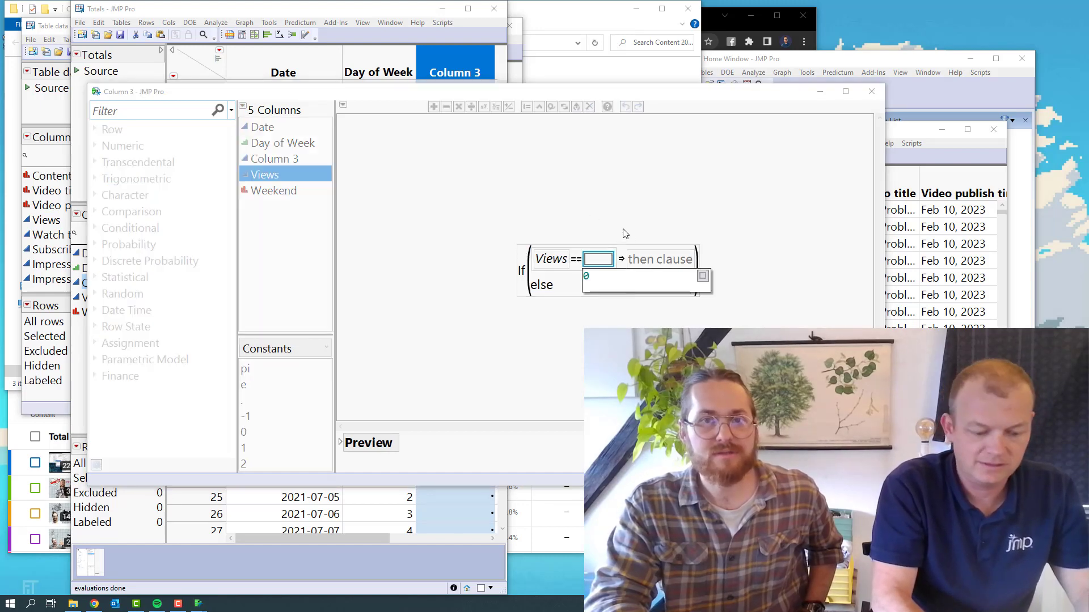
{"action": "key", "text": "Return"}
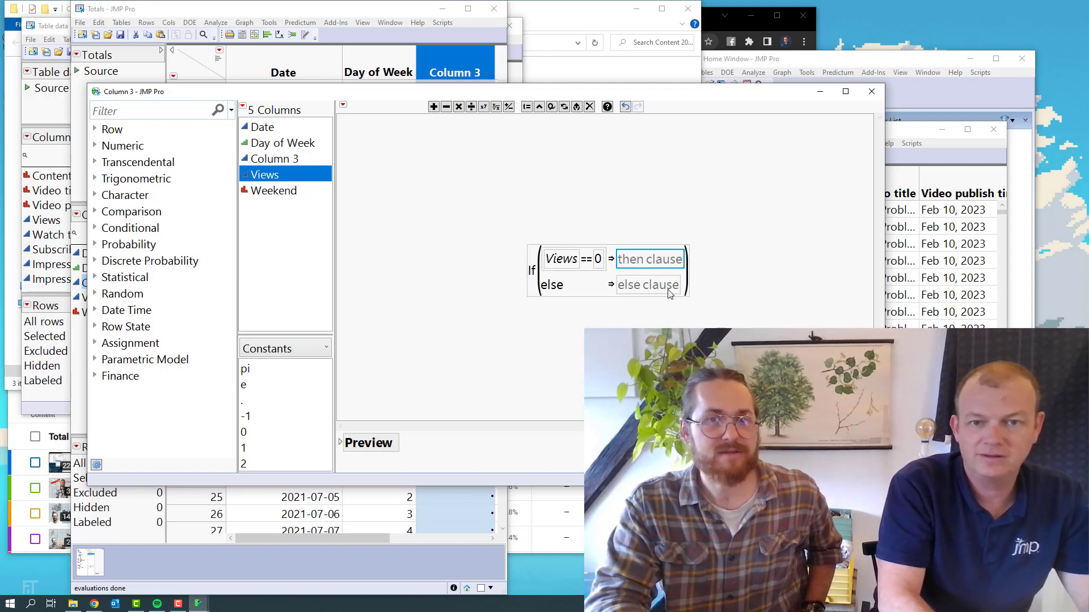
Fill the If expression's then clause with Y and its else clause with the text "N"
{"action": "type", "text": "Y"}
{"action": "key", "text": "Return"}
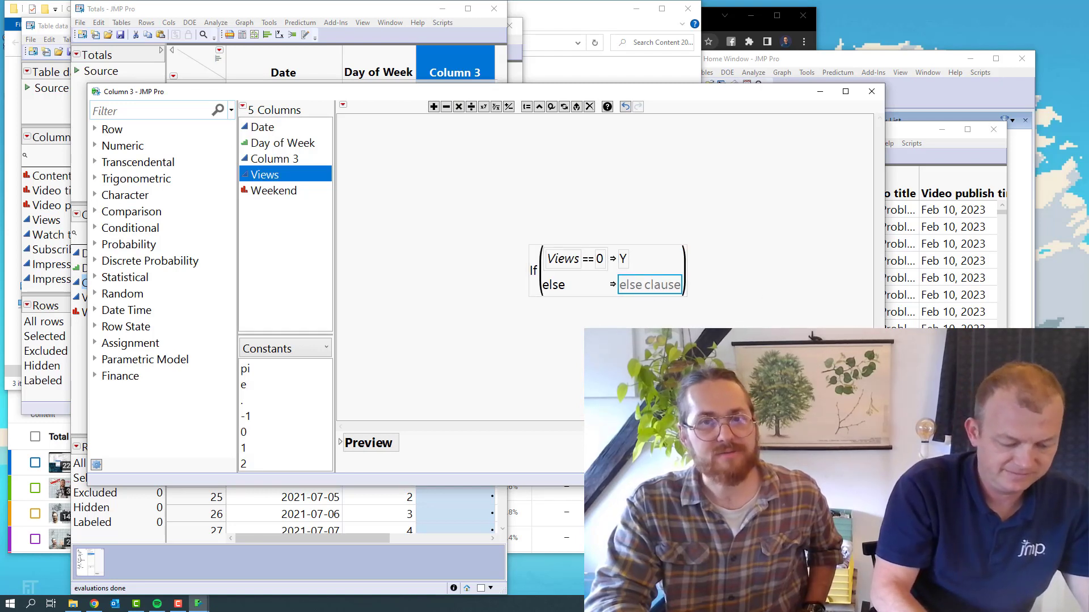
{"action": "type", "text": "\"N\""}
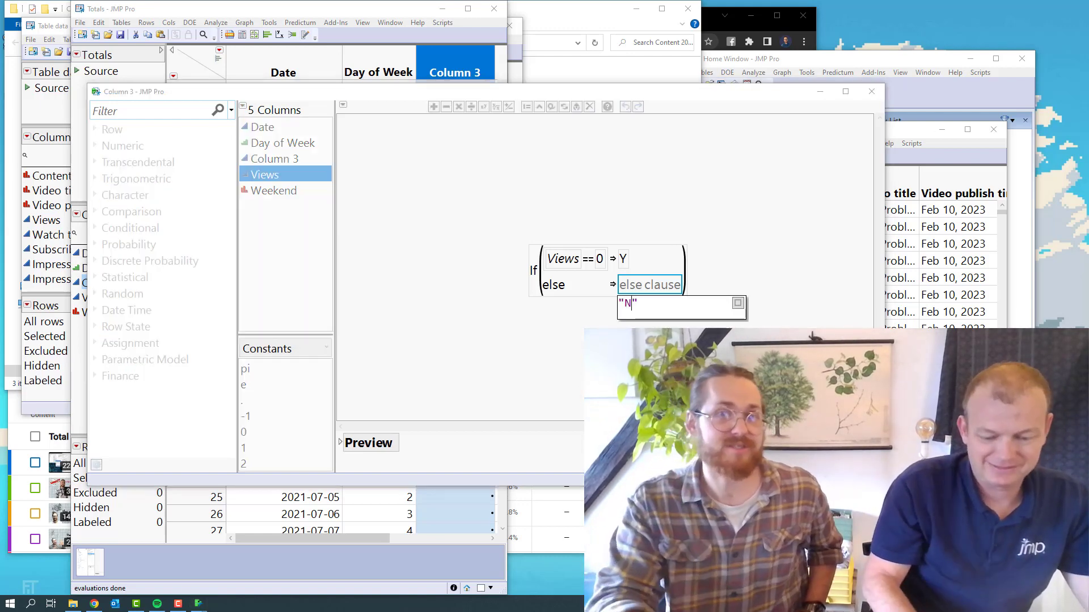
{"action": "key", "text": "Return"}
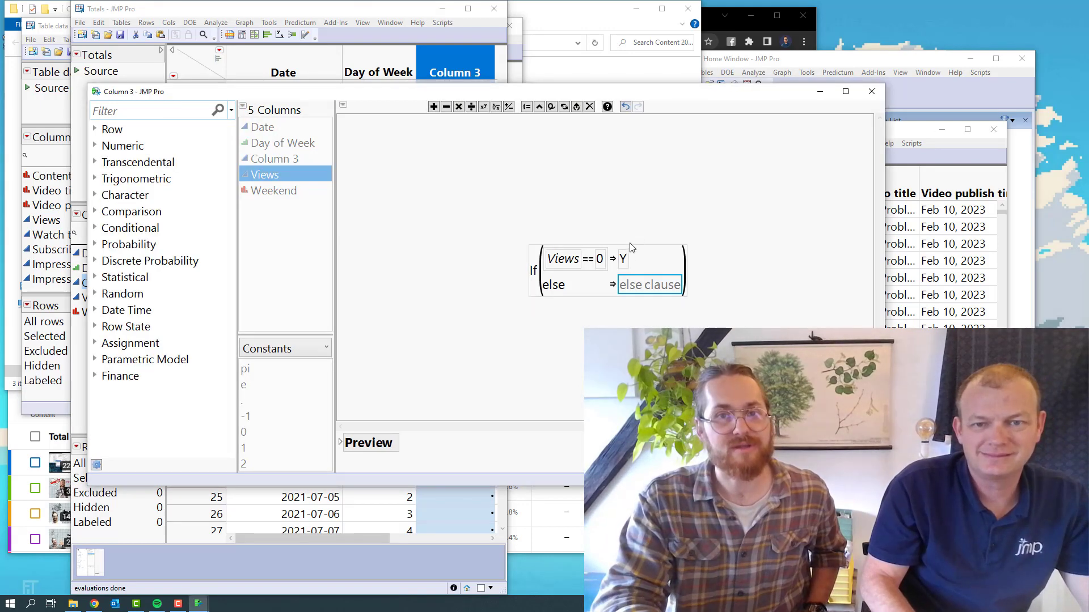
Correct the If expression's then clause to the quoted text "Y"
{"action": "left_click", "coordinate": [645, 260]}
{"action": "left_click", "coordinate": [645, 260]}
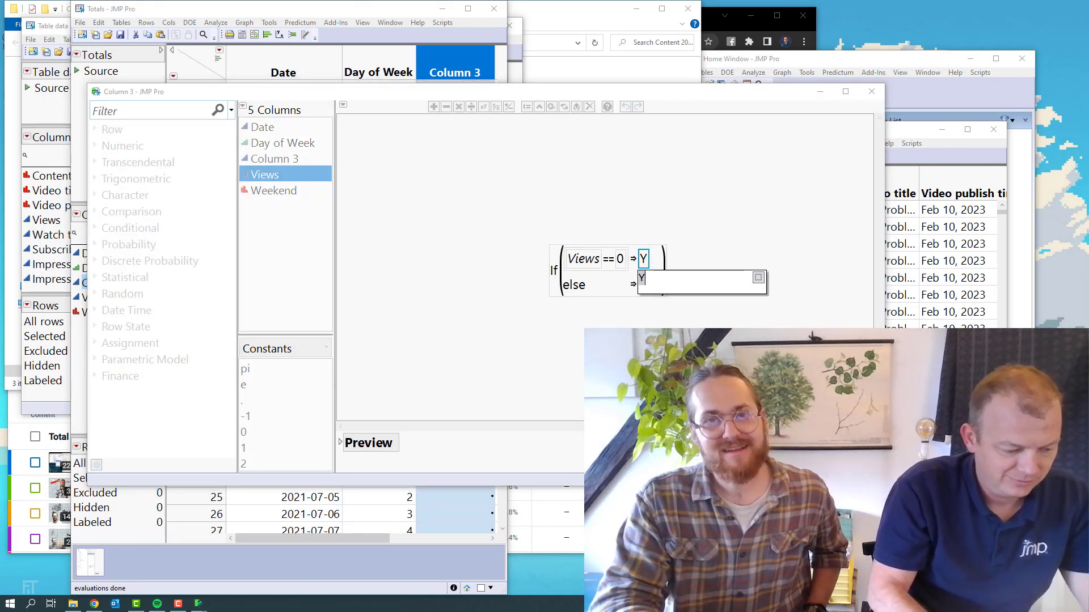
{"action": "type", "text": "Y"}
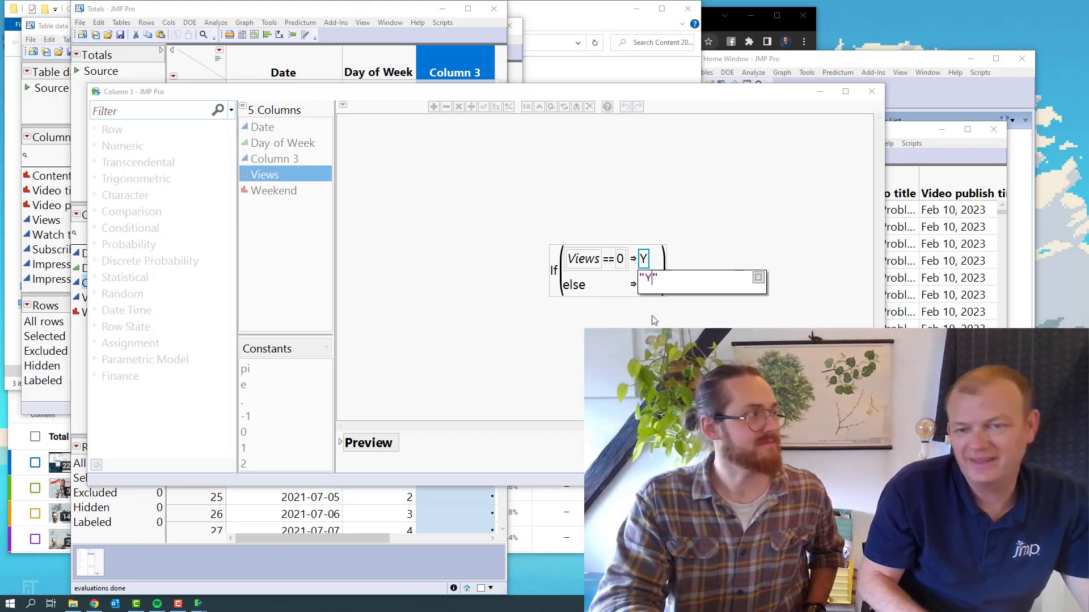
{"action": "key", "text": "Return"}
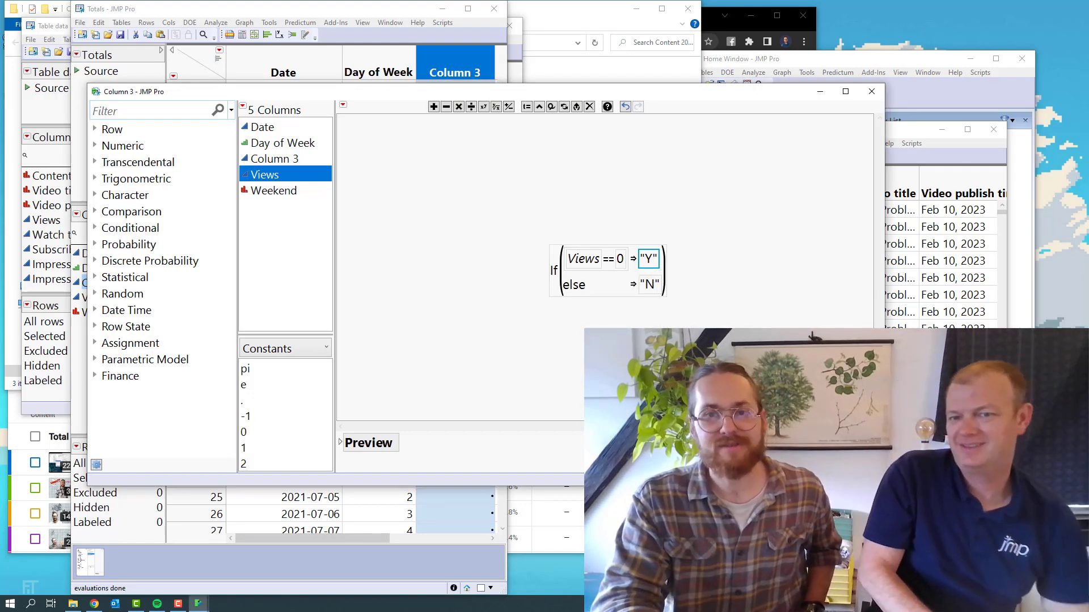
Apply the If formula to Column 3 of the Totals table and rename the column to Views 0
{"action": "left_click", "coordinate": [709, 462]}
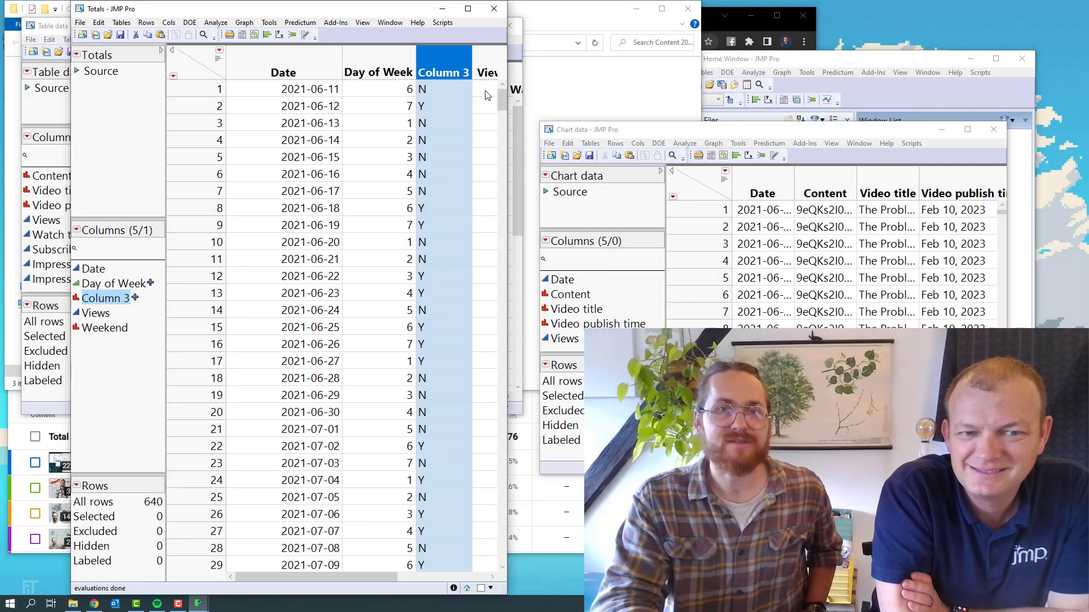
{"action": "left_click", "coordinate": [468, 9]}
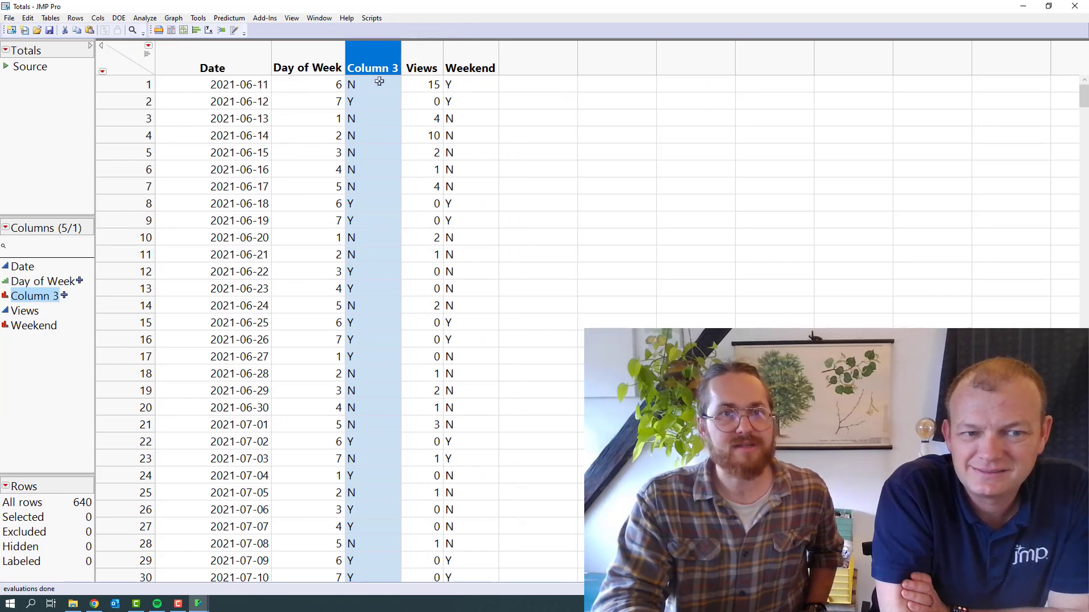
{"action": "double_click", "coordinate": [374, 65]}
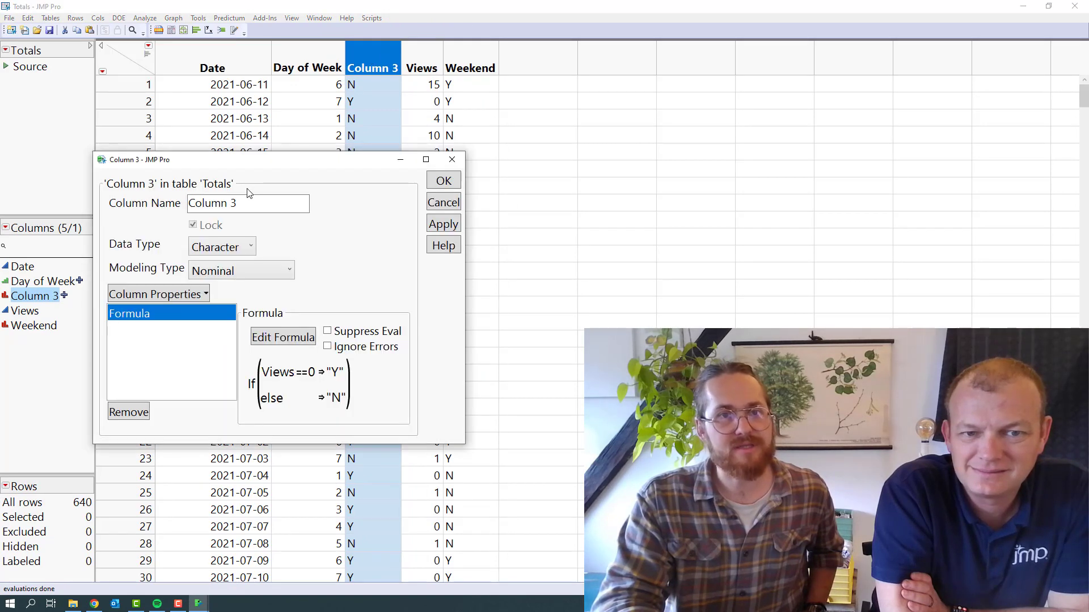
{"action": "left_click", "coordinate": [245, 206]}
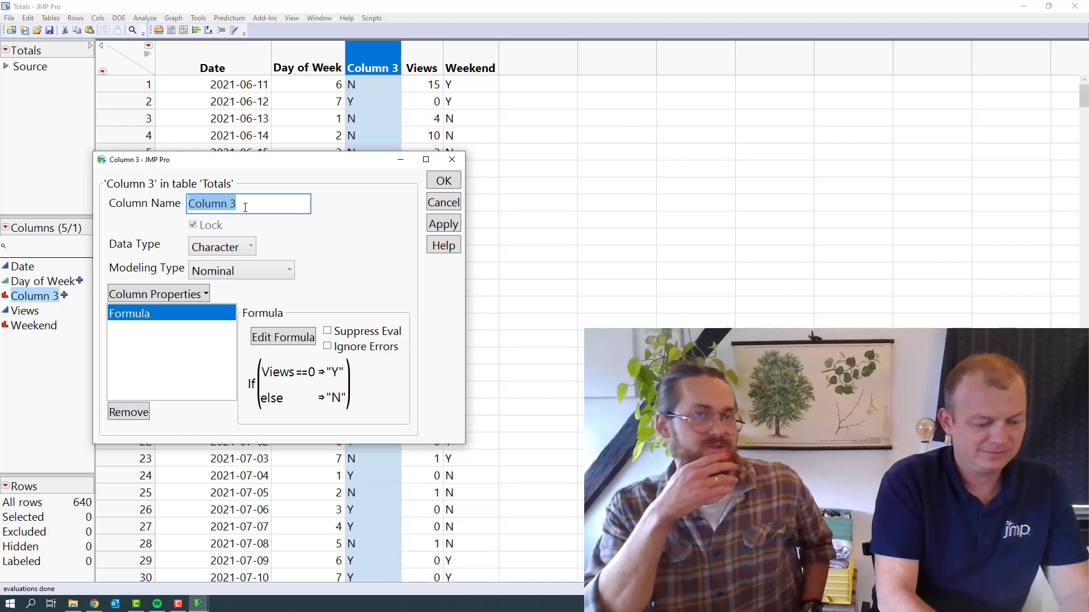
{"action": "type", "text": "View"}
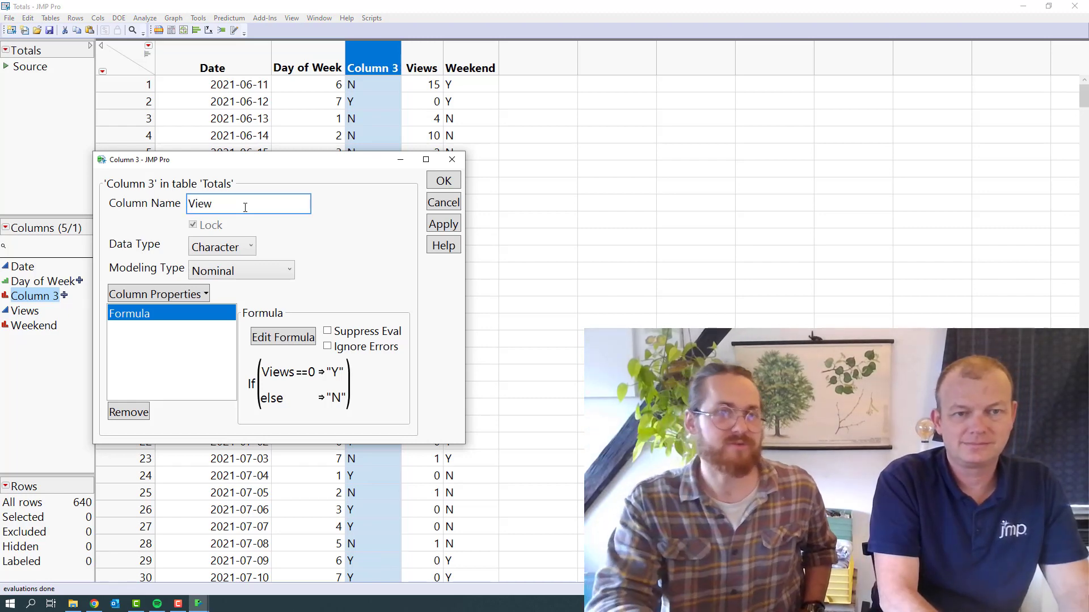
{"action": "type", "text": "s <"}
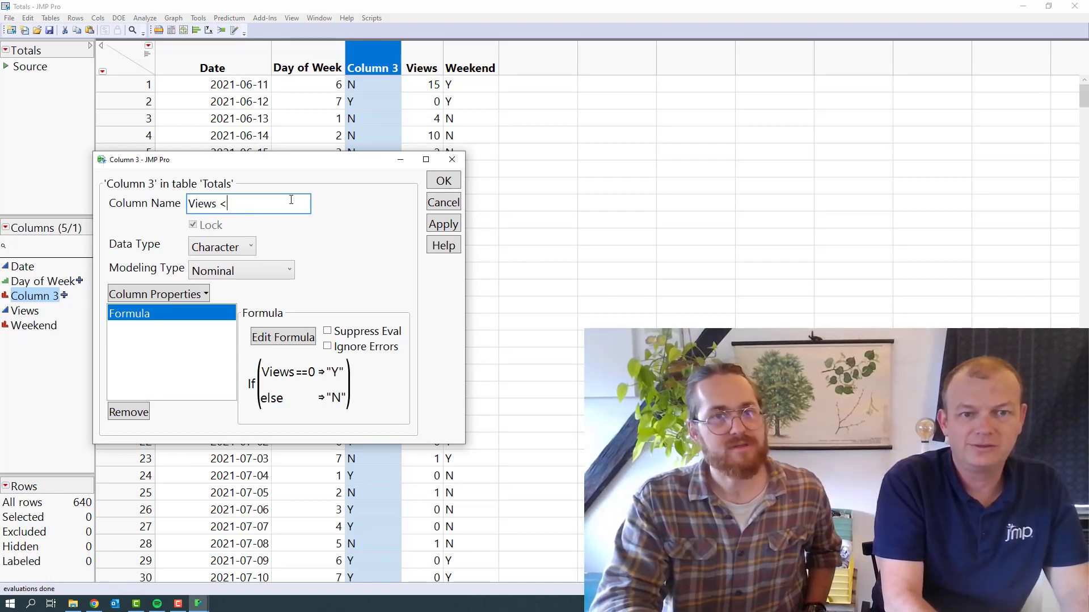
{"action": "key", "text": "BackSpace"}
{"action": "type", "text": "0"}
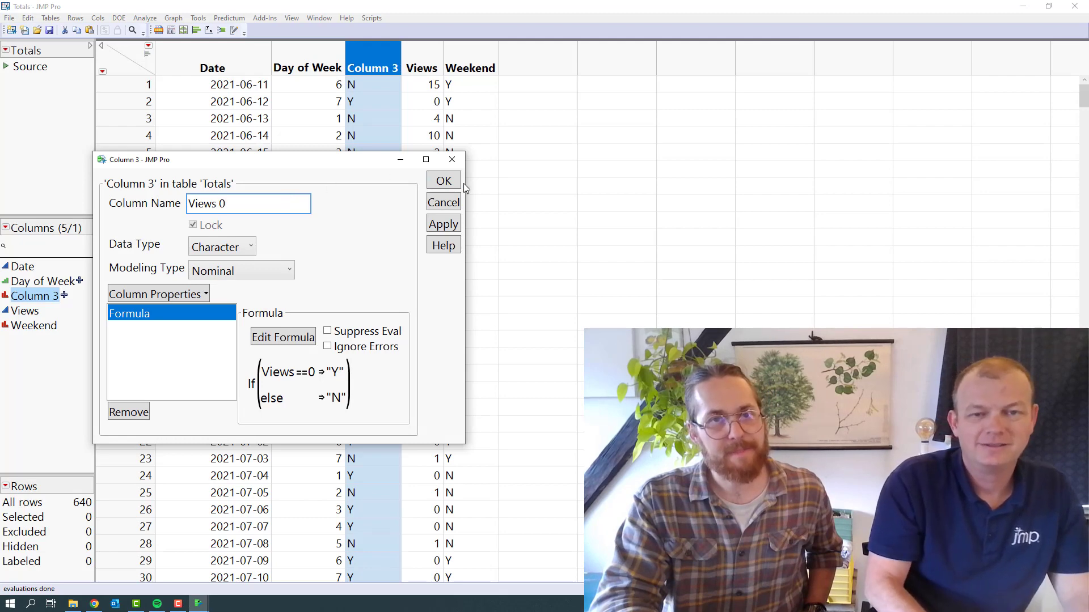
{"action": "left_click", "coordinate": [443, 181]}
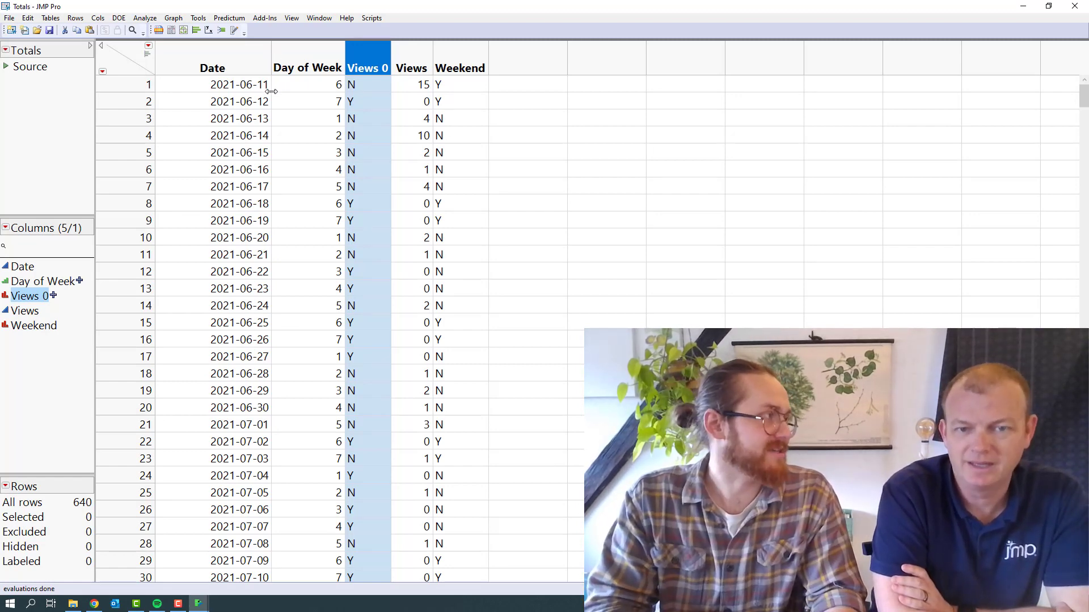
Run a Fit Y by X analysis of Views by Weekend with the recalled roles and enlarge its plot
{"action": "left_click", "coordinate": [209, 30]}
{"action": "left_click_drag", "start_coordinate": [290, 152], "coordinate": [210, 38]}
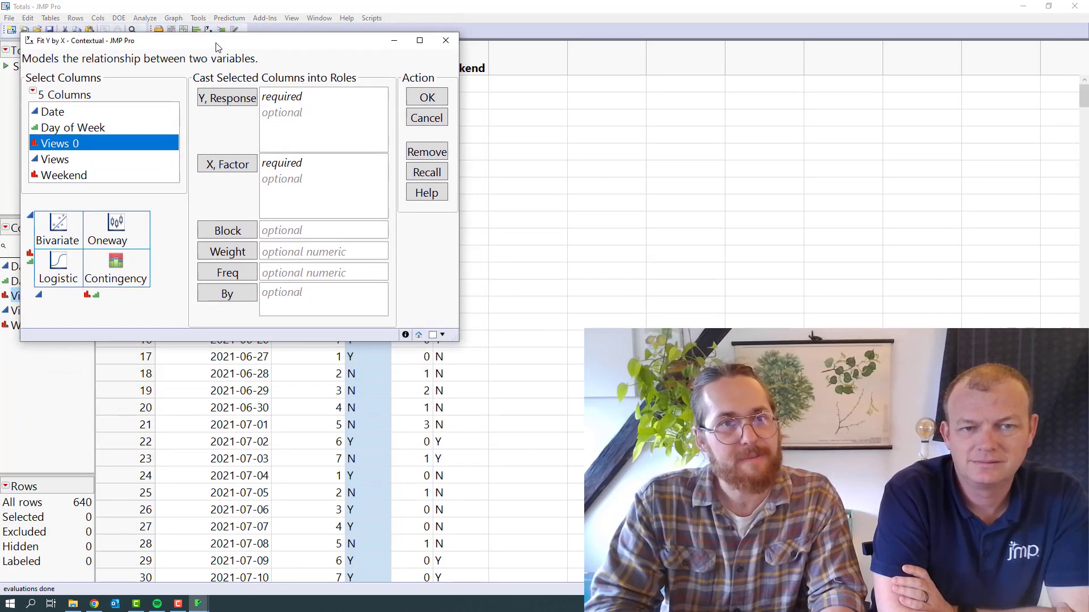
{"action": "left_click", "coordinate": [125, 160]}
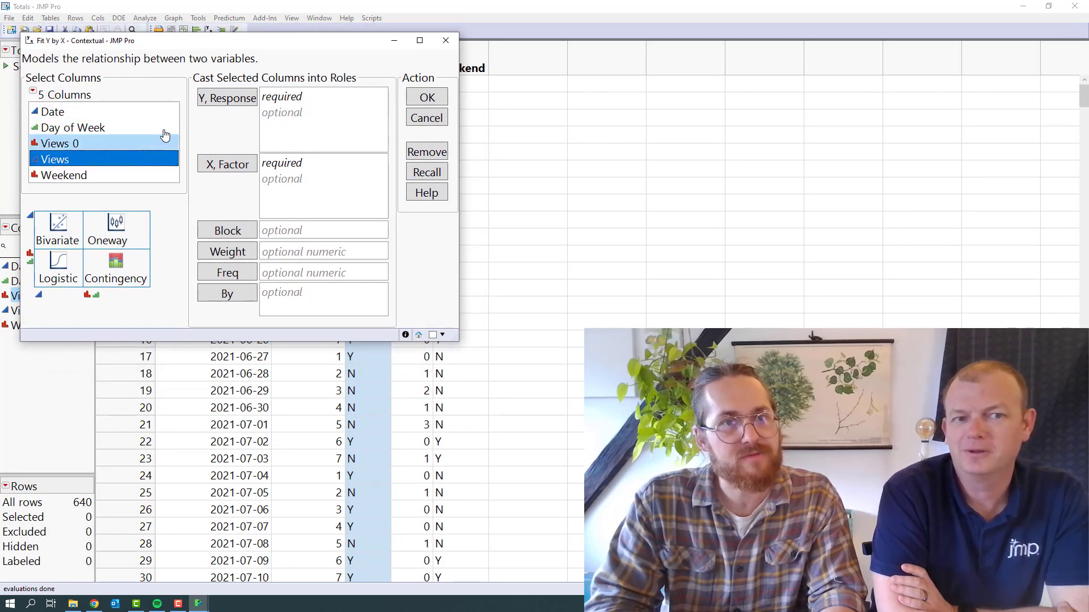
{"action": "left_click", "coordinate": [444, 174]}
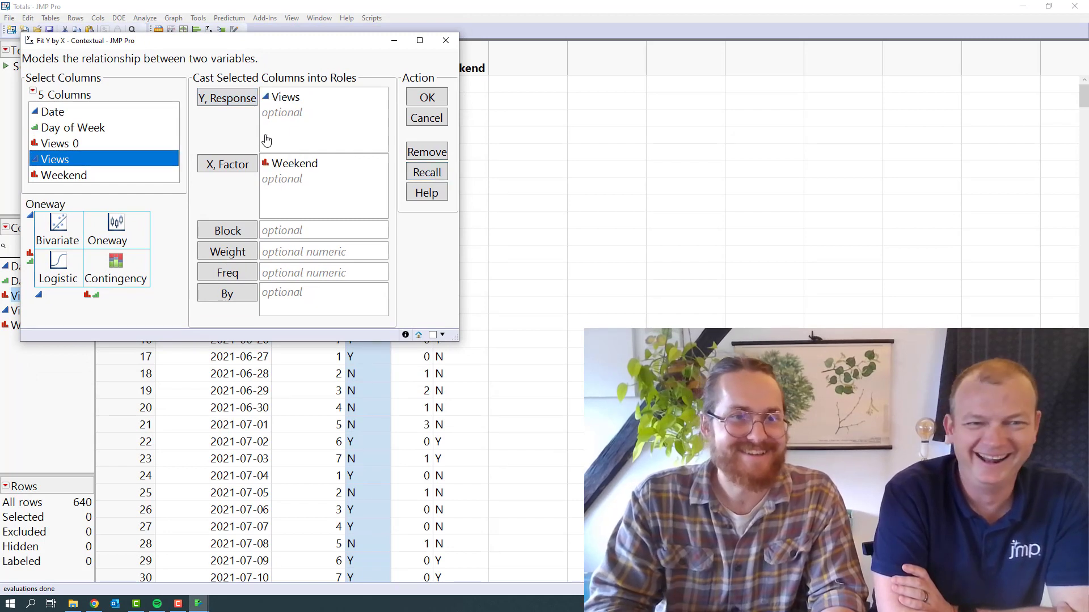
{"action": "left_click", "coordinate": [103, 146]}
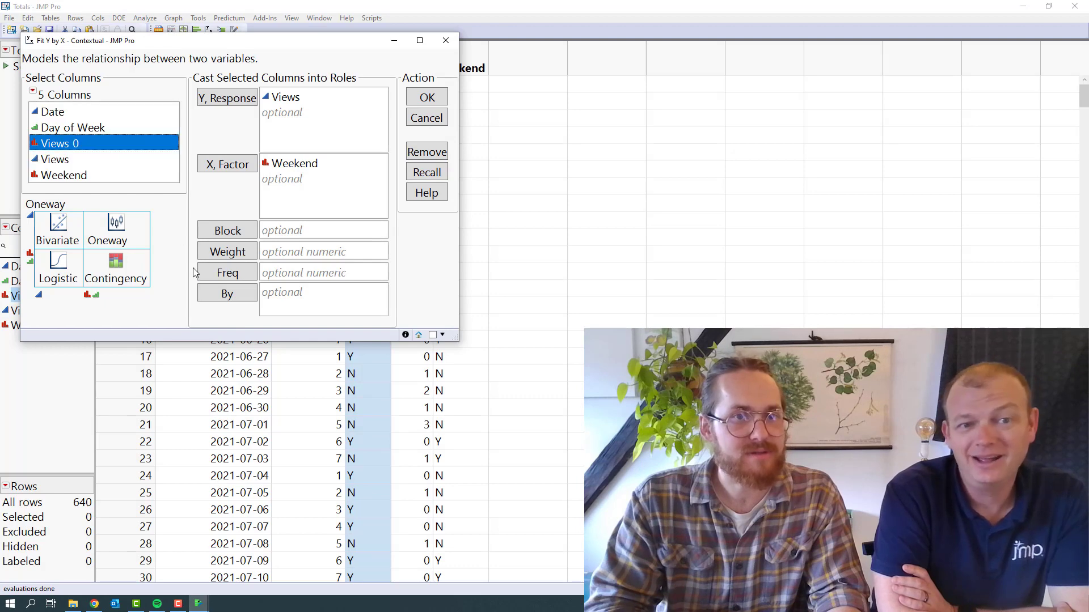
{"action": "left_click", "coordinate": [417, 102]}
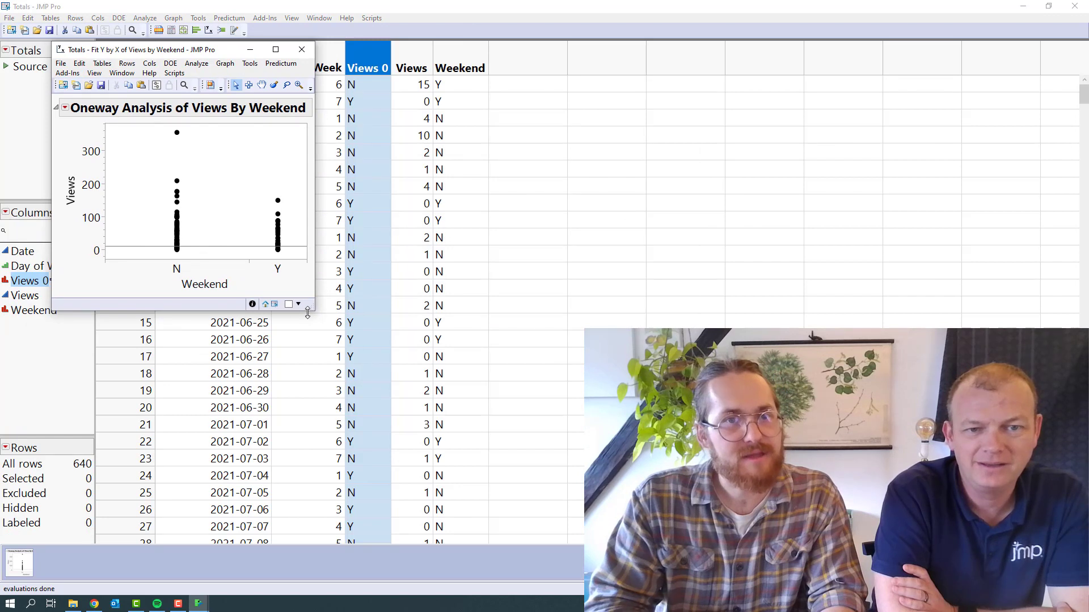
{"action": "left_click_drag", "start_coordinate": [311, 309], "coordinate": [450, 524]}
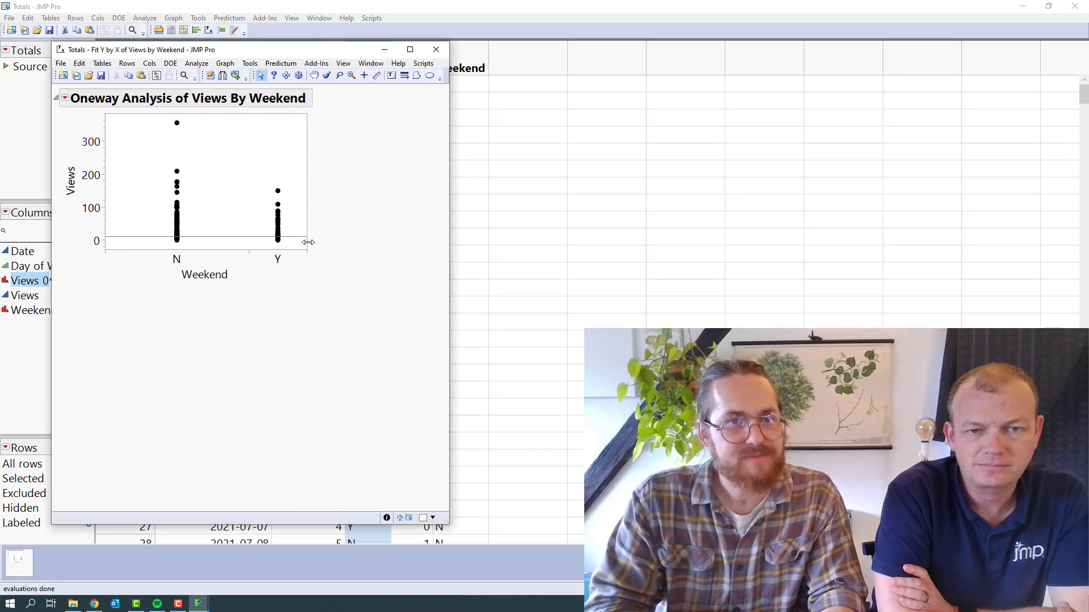
{"action": "left_click_drag", "start_coordinate": [306, 249], "coordinate": [407, 402]}
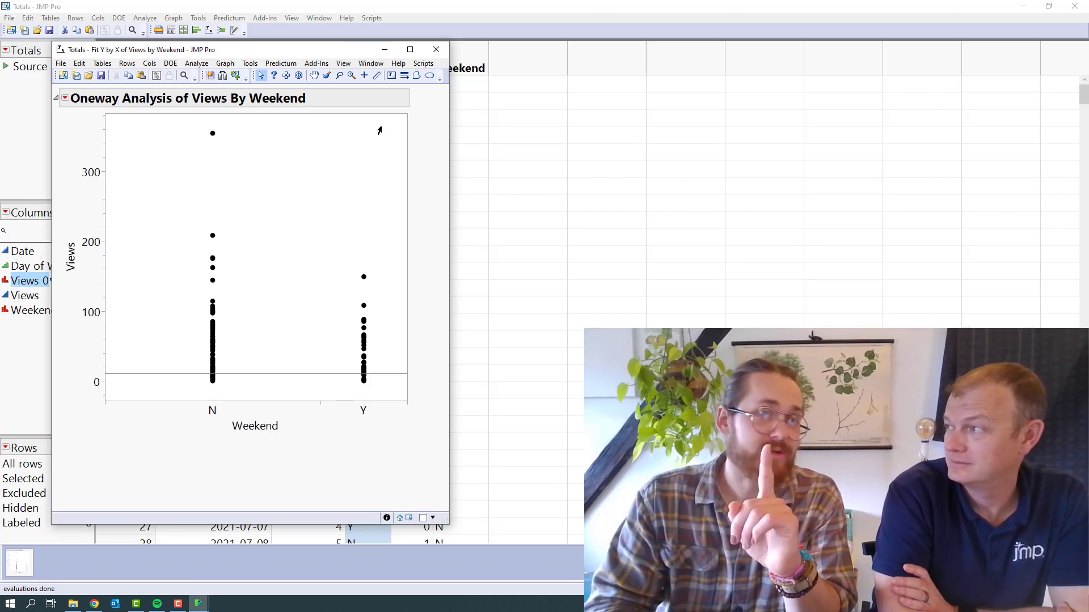
{"action": "left_click", "coordinate": [456, 42]}
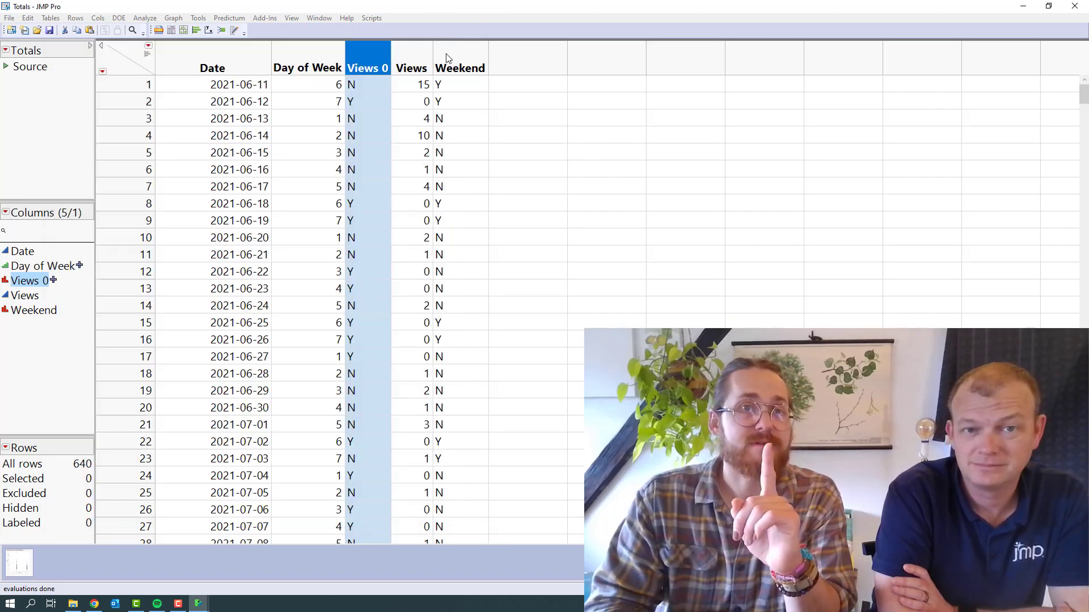
{"action": "left_click", "coordinate": [209, 31]}
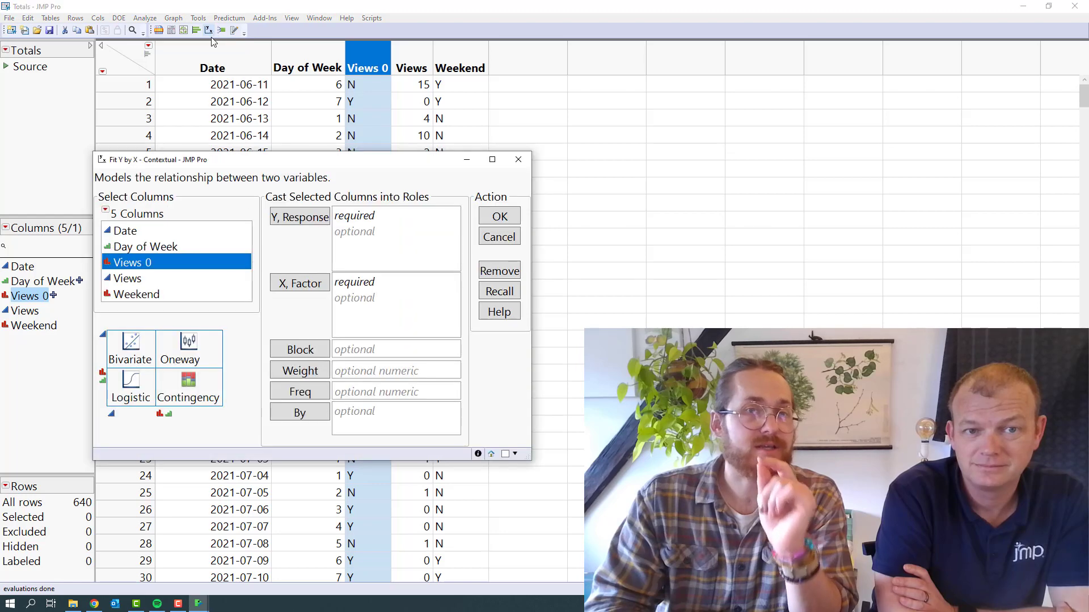
{"action": "left_click", "coordinate": [510, 289]}
{"action": "left_click", "coordinate": [500, 216]}
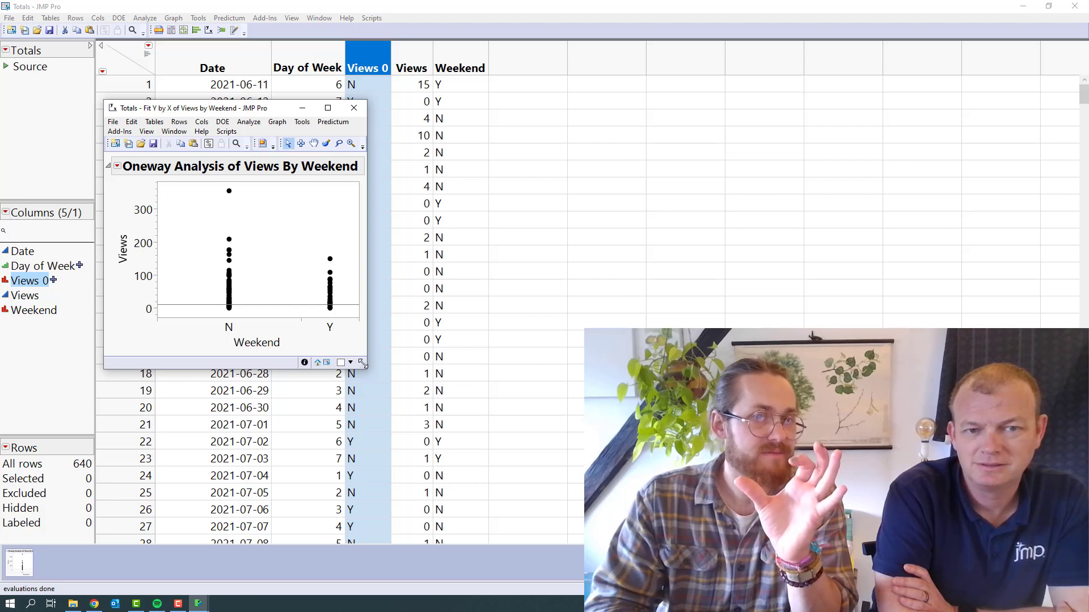
{"action": "left_click_drag", "start_coordinate": [355, 317], "coordinate": [452, 453]}
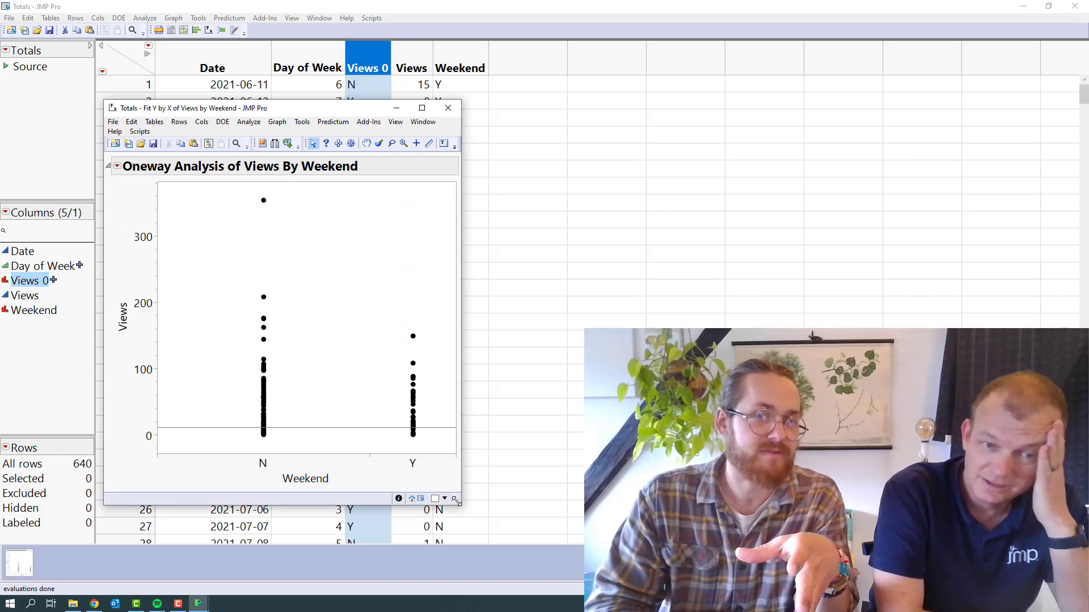
{"action": "left_click_drag", "start_coordinate": [455, 498], "coordinate": [497, 528]}
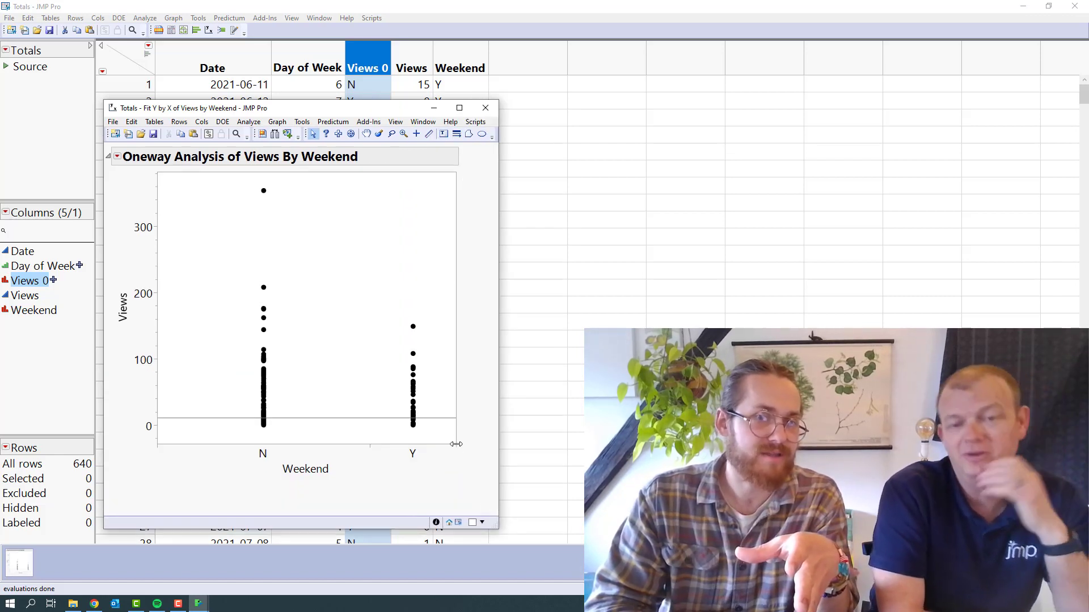
{"action": "left_click_drag", "start_coordinate": [459, 452], "coordinate": [335, 311]}
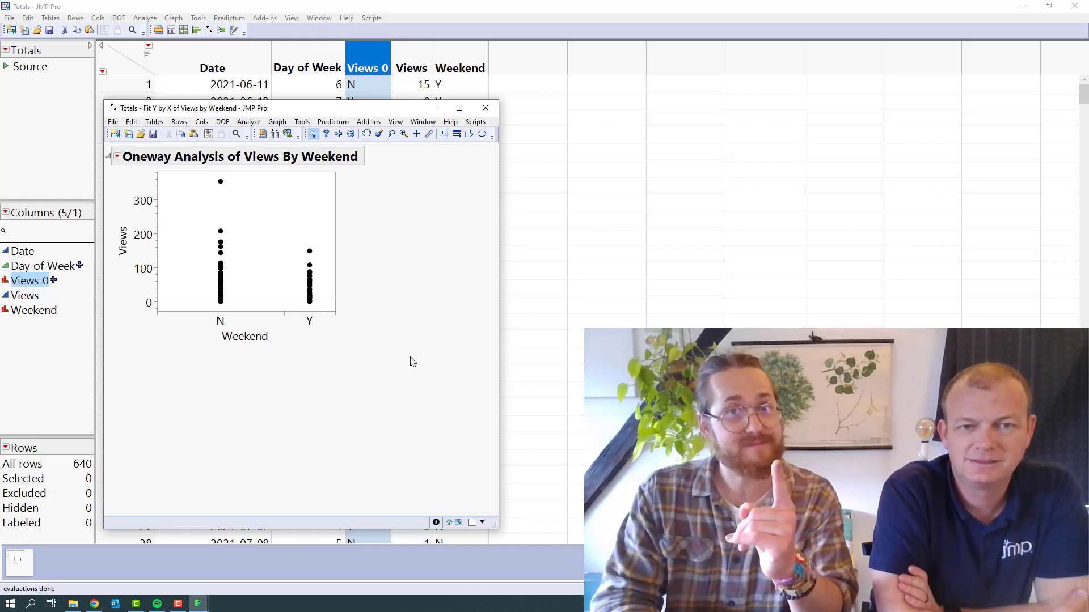
{"action": "left_click", "coordinate": [486, 108]}
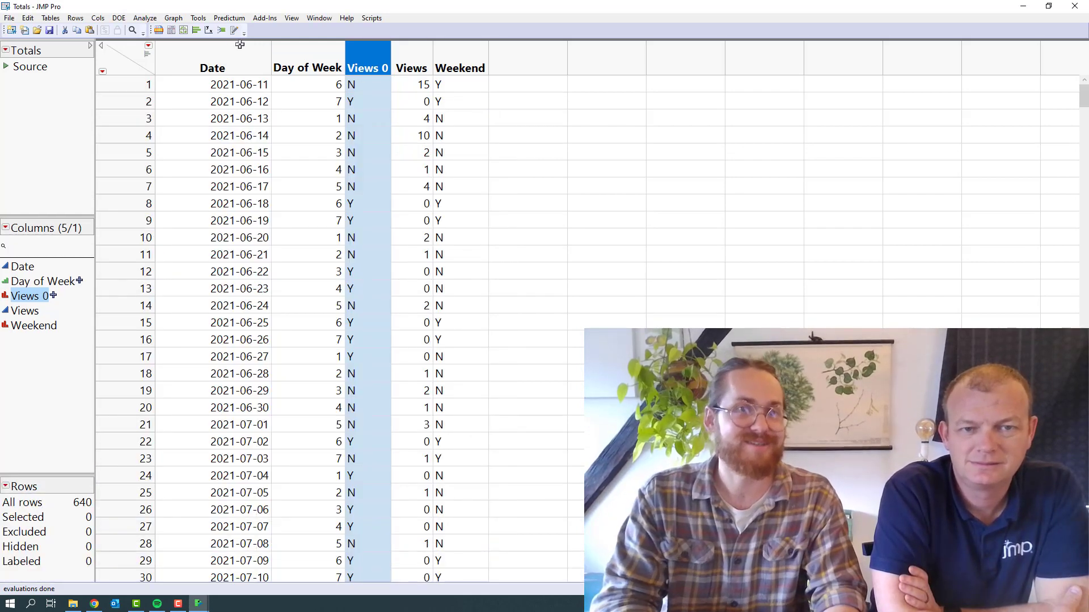
{"action": "left_click", "coordinate": [209, 30]}
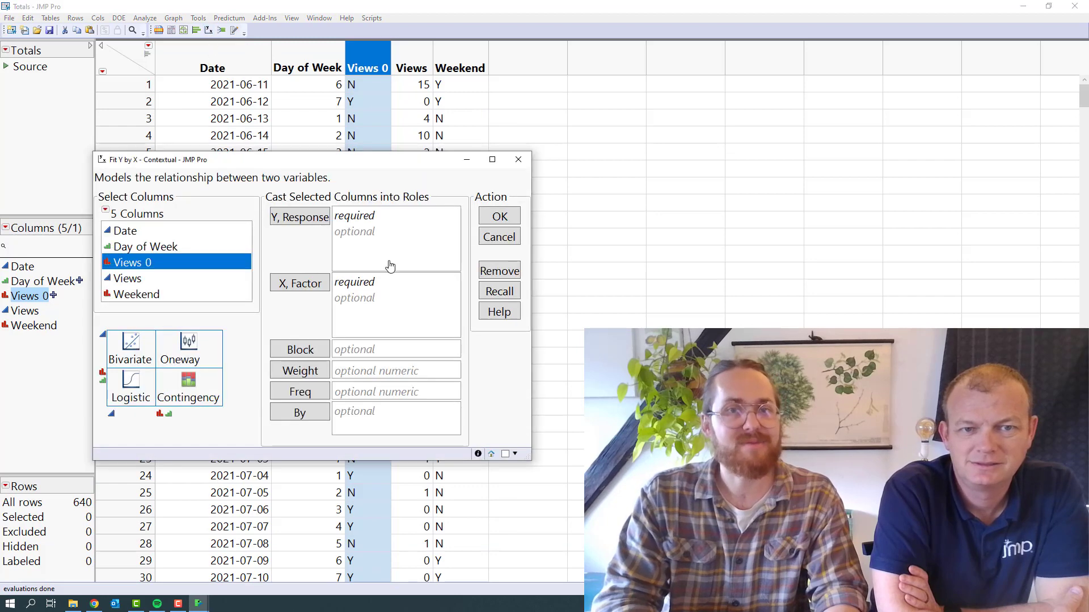
{"action": "left_click", "coordinate": [503, 293]}
{"action": "left_click", "coordinate": [497, 218]}
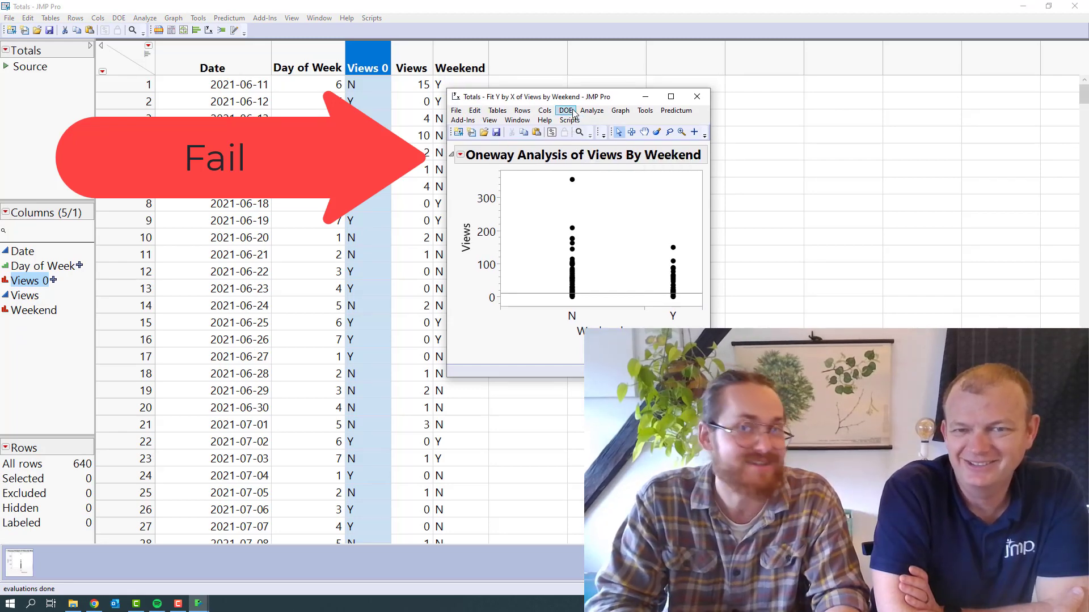
{"action": "left_click_drag", "start_coordinate": [581, 97], "coordinate": [245, 65]}
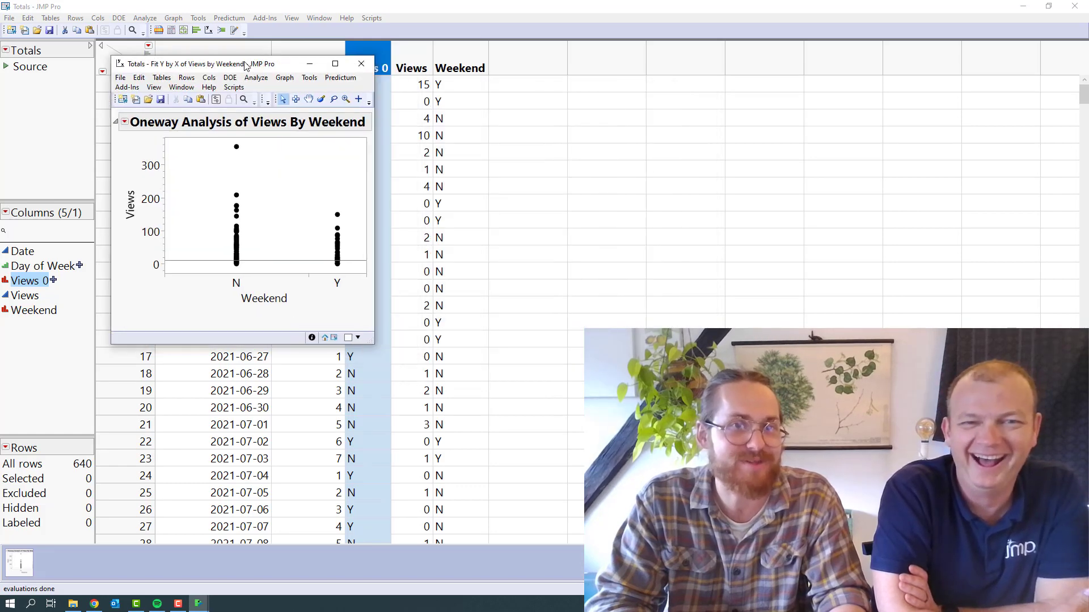
{"action": "left_click", "coordinate": [361, 64]}
Run Fit Y by X again with the recalled roles, Views as response and Weekend as factor, and enlarge the resulting plot
{"action": "left_click", "coordinate": [214, 36]}
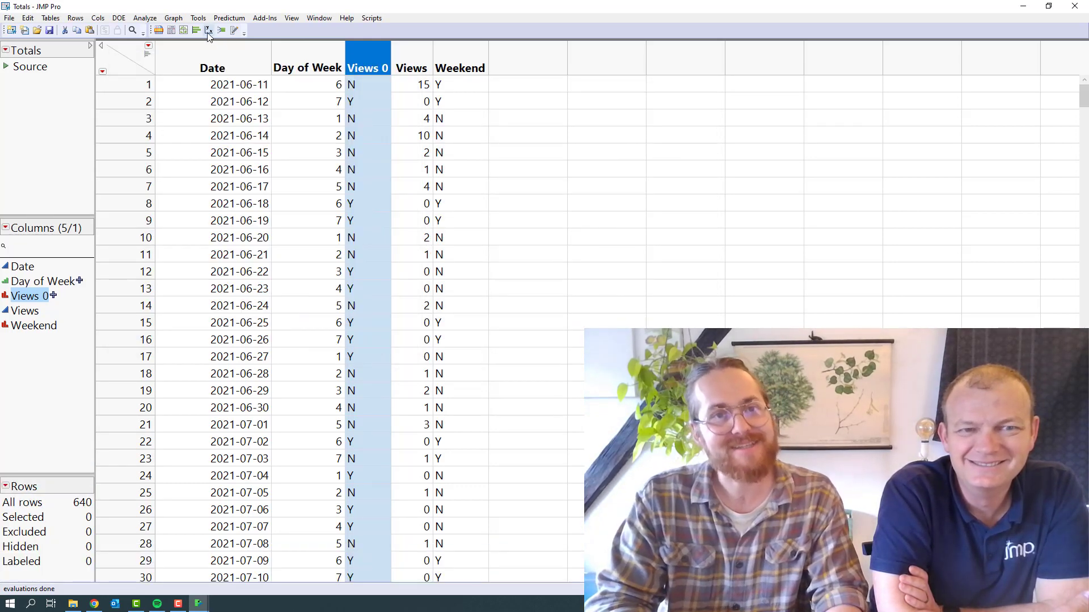
{"action": "left_click_drag", "start_coordinate": [233, 156], "coordinate": [163, 80]}
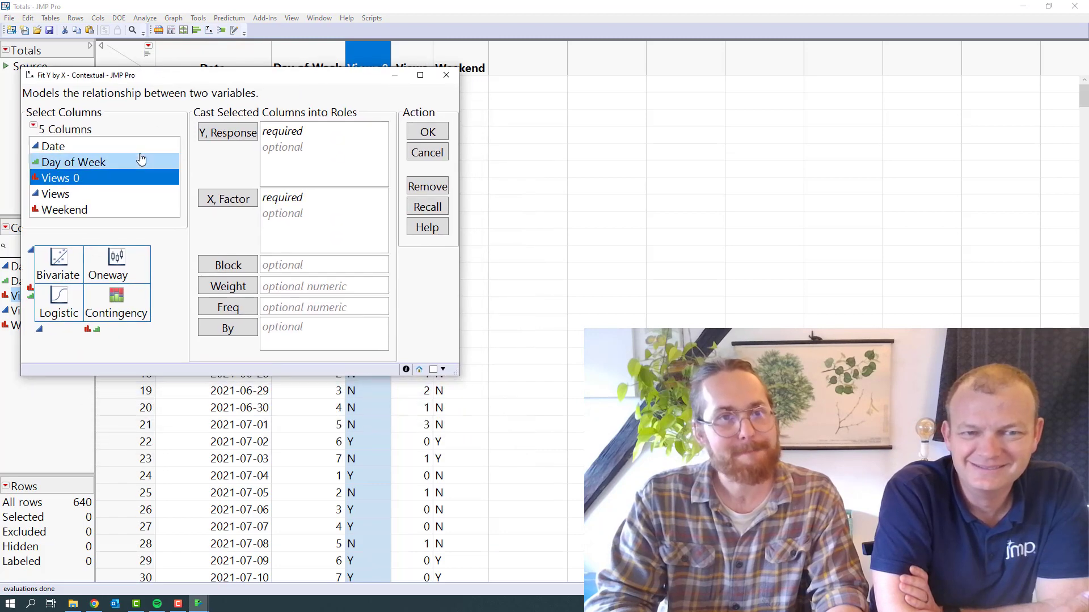
{"action": "left_click", "coordinate": [427, 207]}
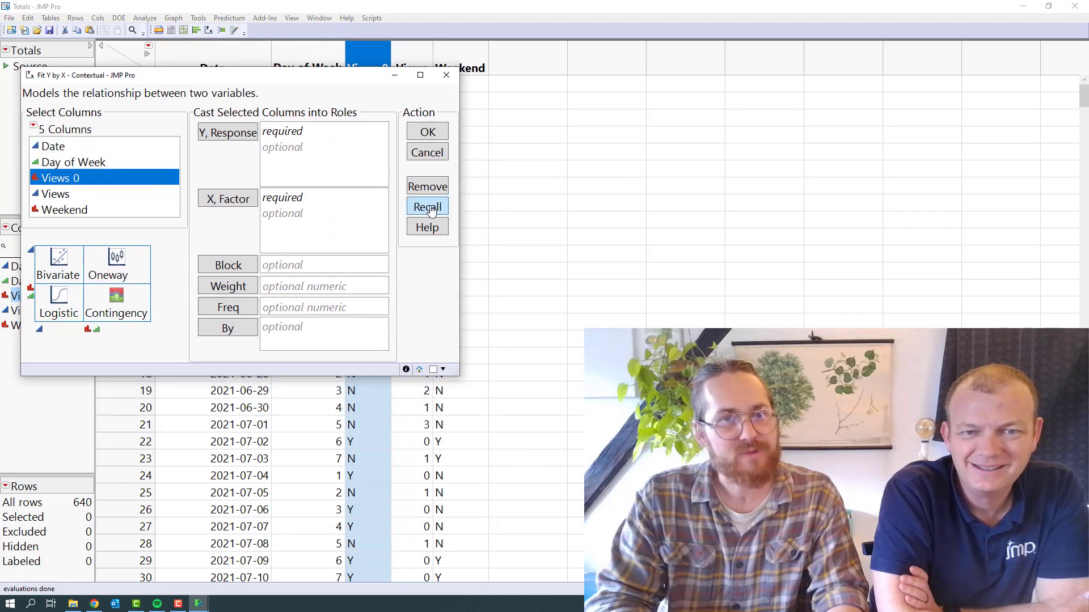
{"action": "left_click", "coordinate": [427, 133]}
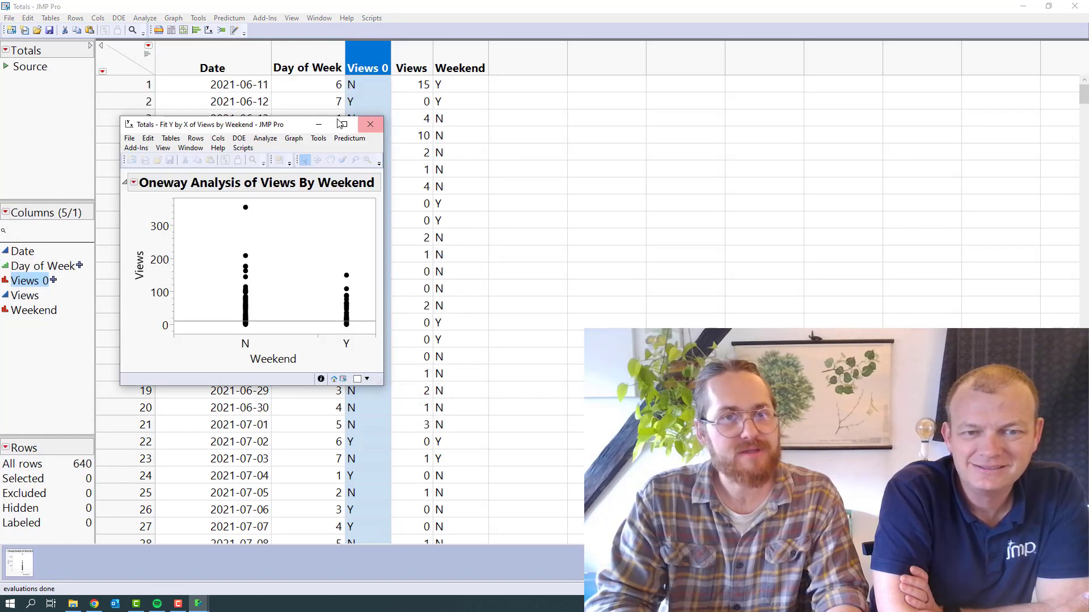
{"action": "left_click_drag", "start_coordinate": [268, 126], "coordinate": [207, 47]}
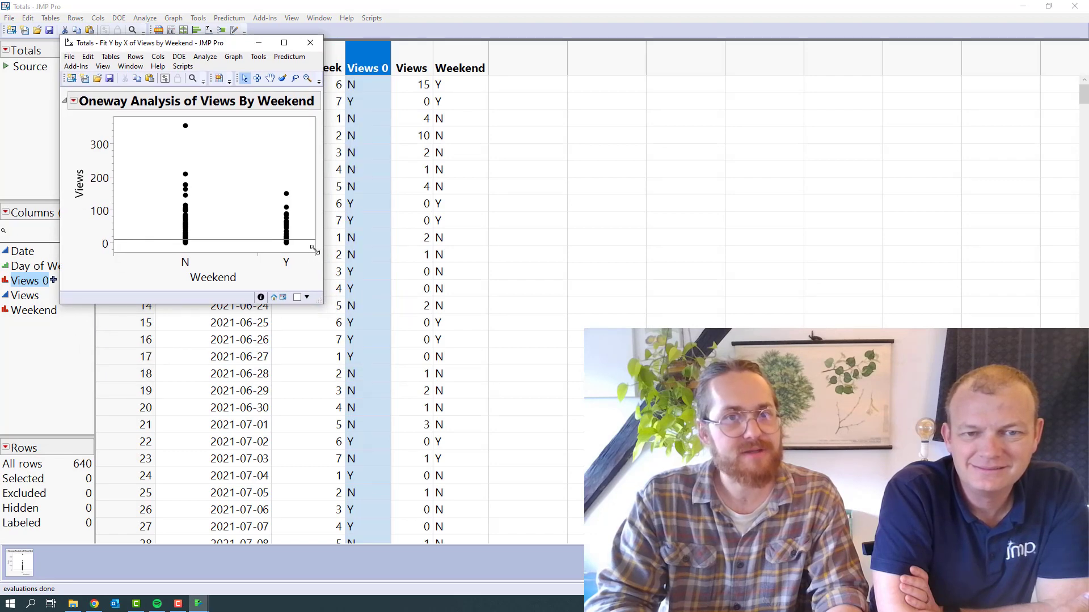
{"action": "left_click_drag", "start_coordinate": [315, 253], "coordinate": [494, 427]}
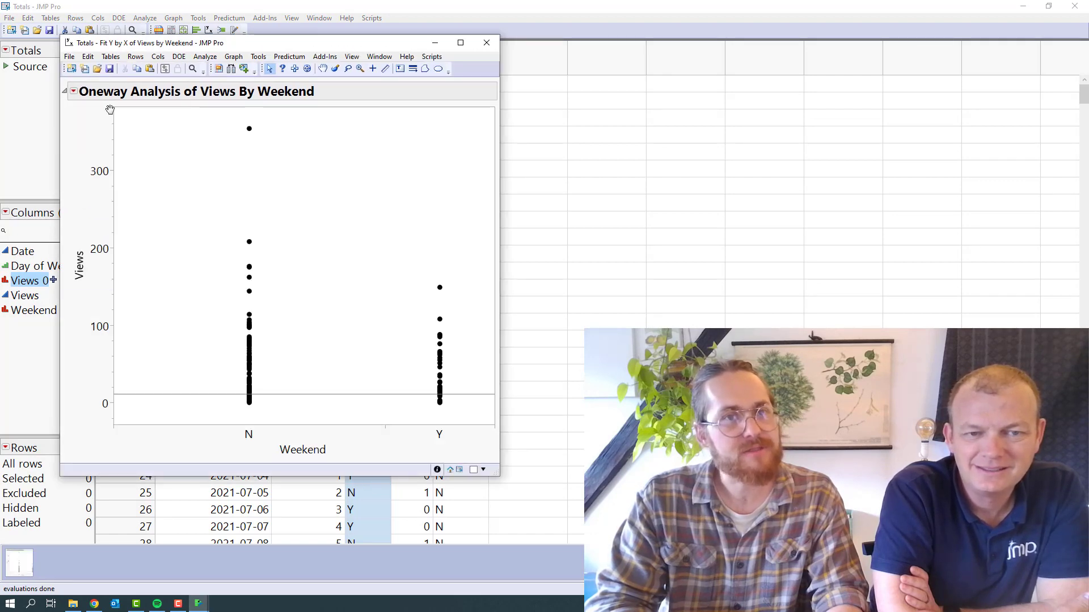
Add a local data filter on Views 0 to the Oneway report and restrict it to the N rows
{"action": "left_click", "coordinate": [73, 93]}
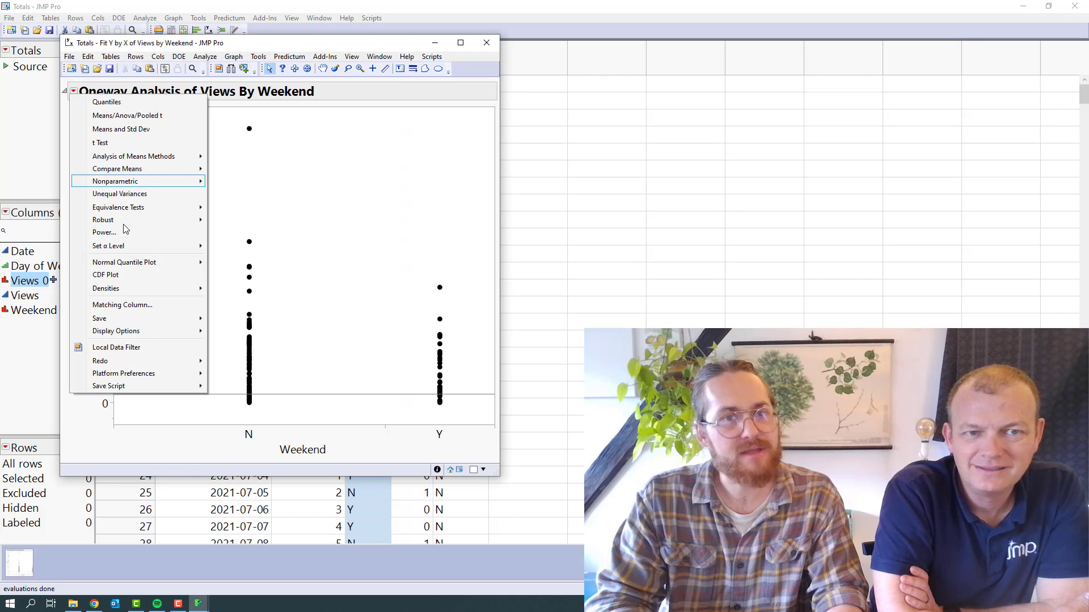
{"action": "left_click", "coordinate": [139, 347]}
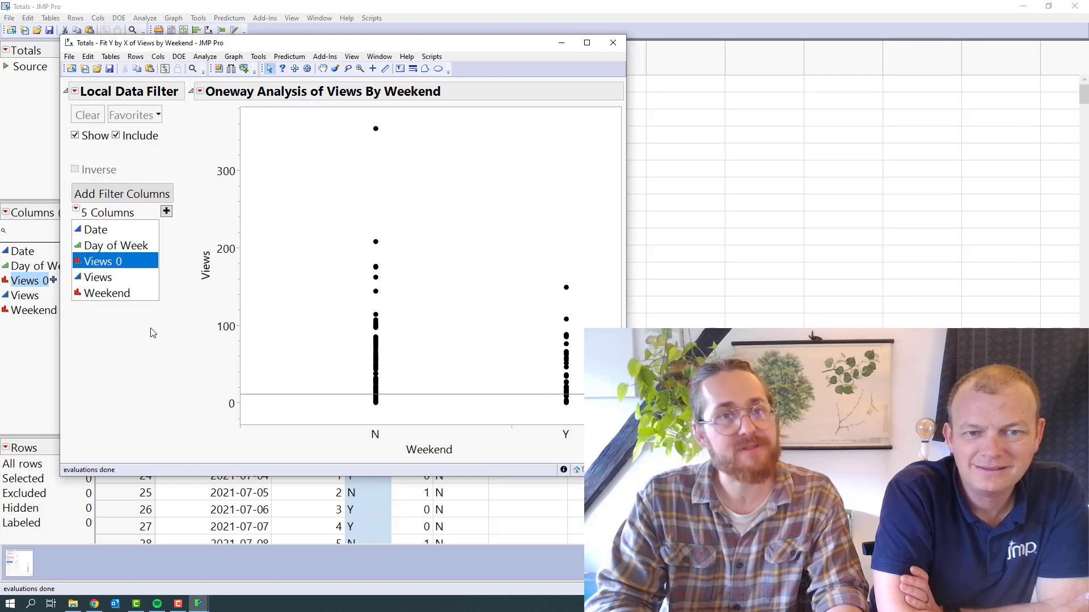
{"action": "double_click", "coordinate": [119, 265]}
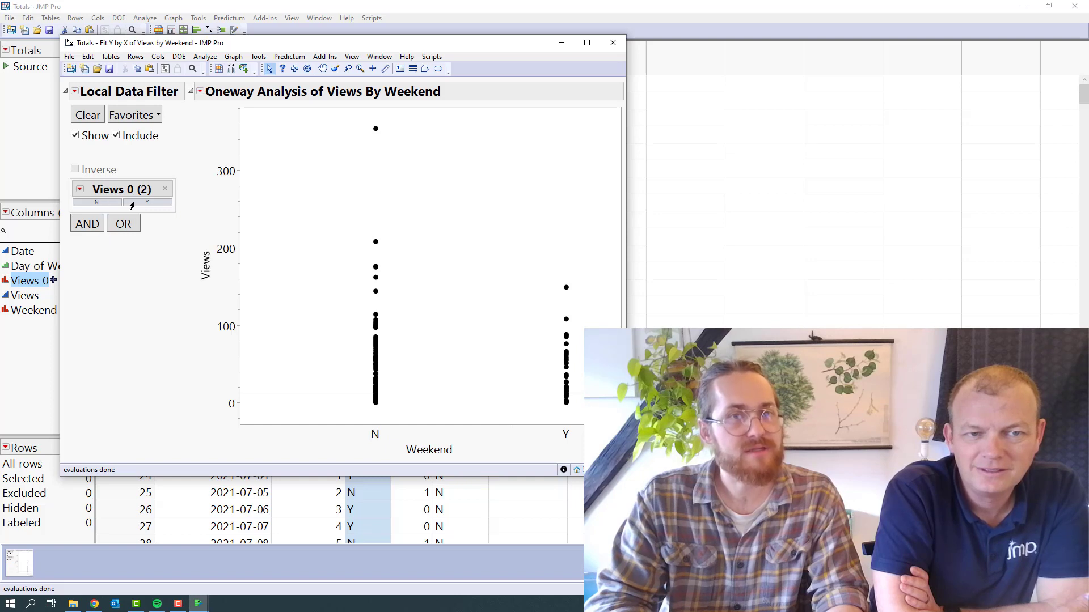
{"action": "left_click", "coordinate": [133, 203]}
{"action": "left_click", "coordinate": [100, 204]}
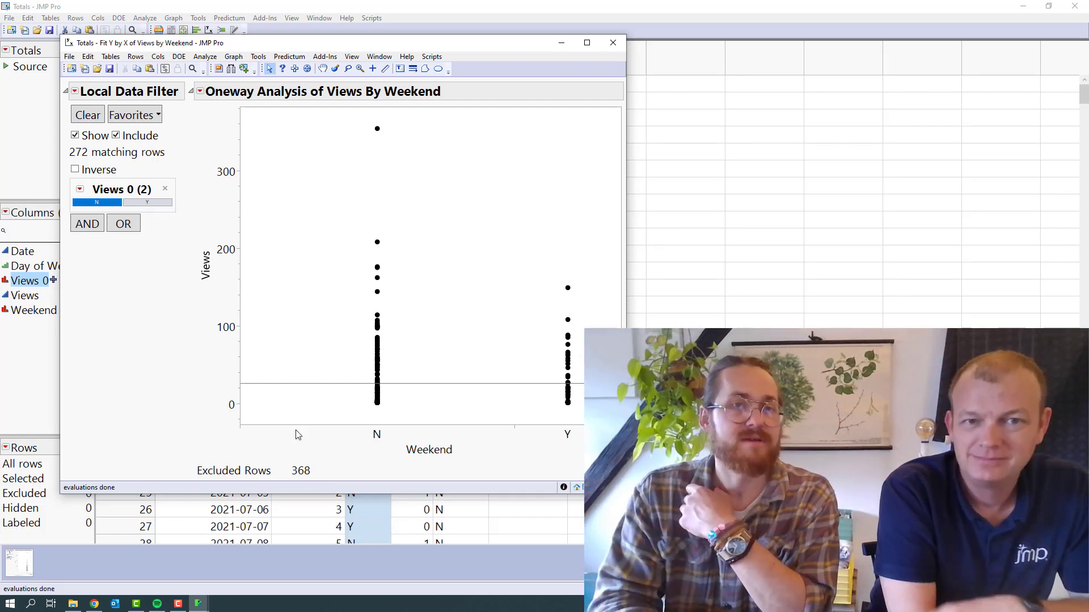
Add Means/Anova/Pooled t to the Oneway report filtered on Views 0, examine the analysis of variance, and close the report
{"action": "left_click", "coordinate": [200, 92]}
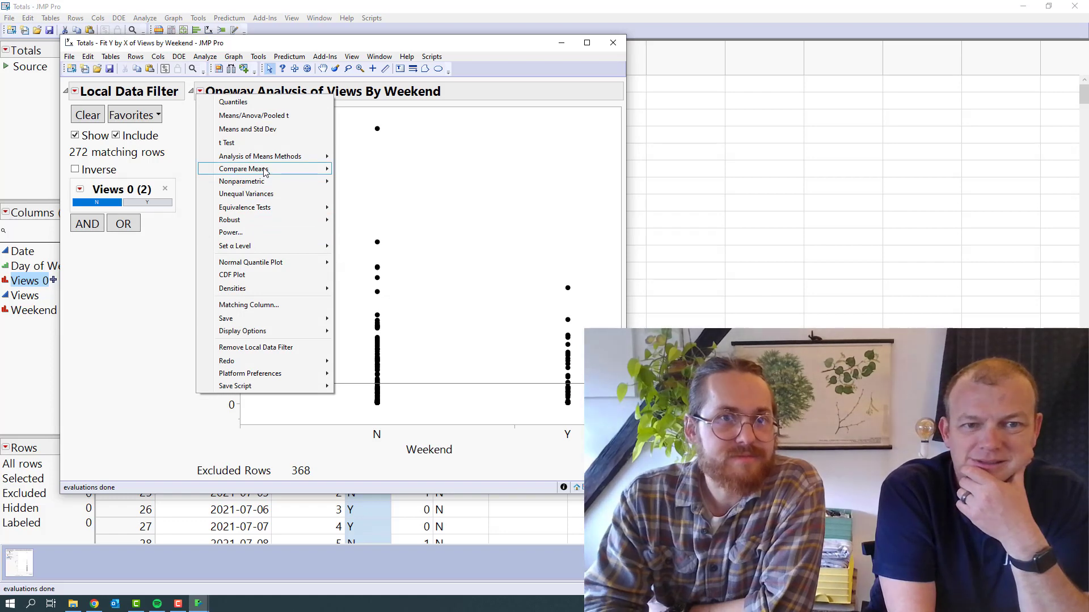
{"action": "mouse_move", "coordinate": [272, 161]}
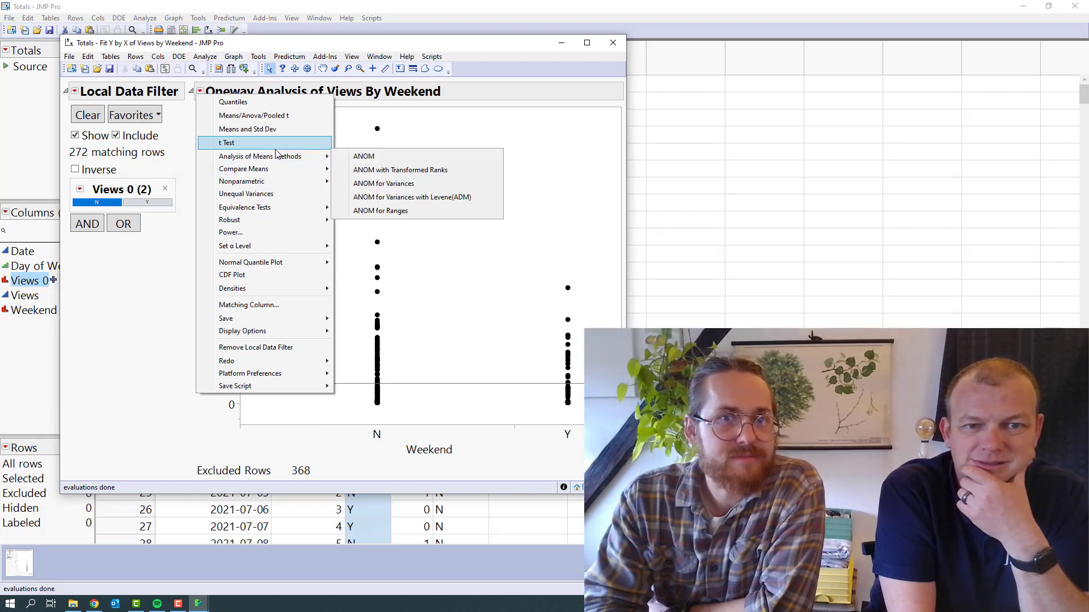
{"action": "left_click", "coordinate": [296, 119]}
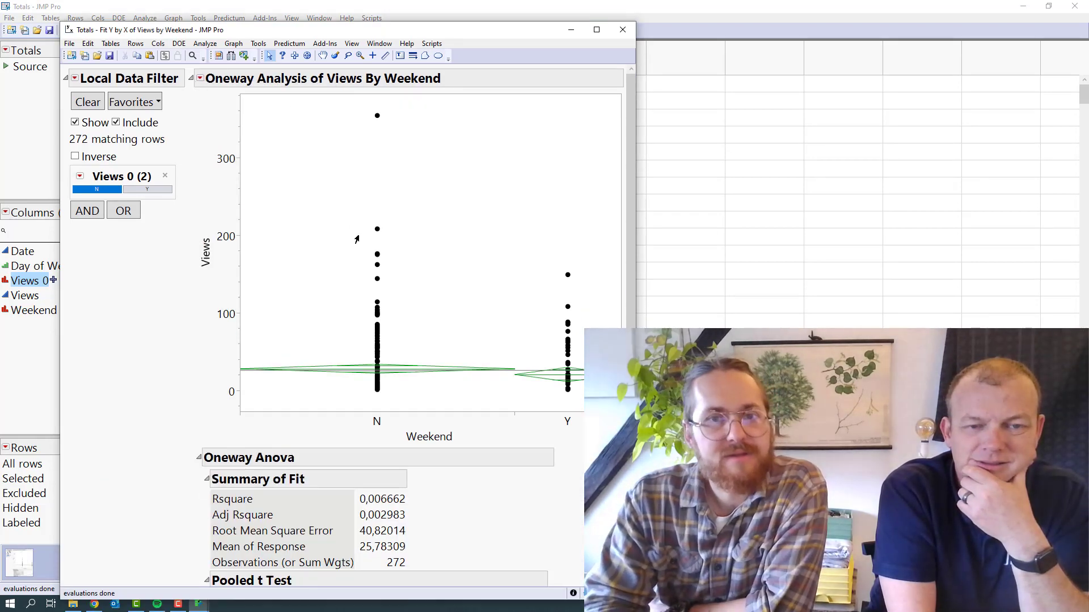
{"action": "scroll", "coordinate": [328, 305], "scroll_direction": "down", "scroll_amount": 5}
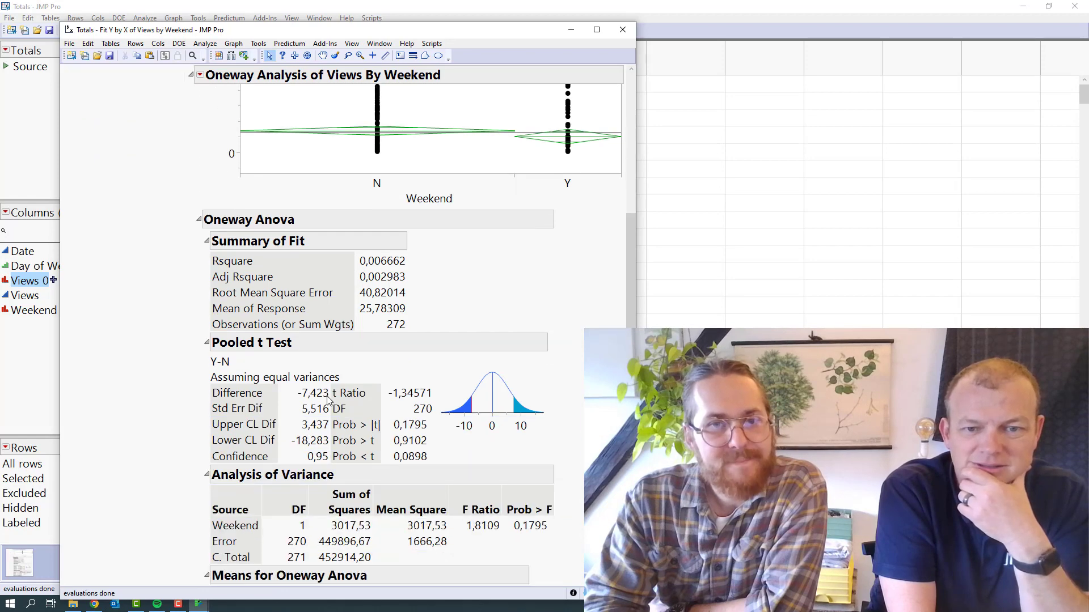
{"action": "left_click_drag", "start_coordinate": [533, 491], "coordinate": [557, 571]}
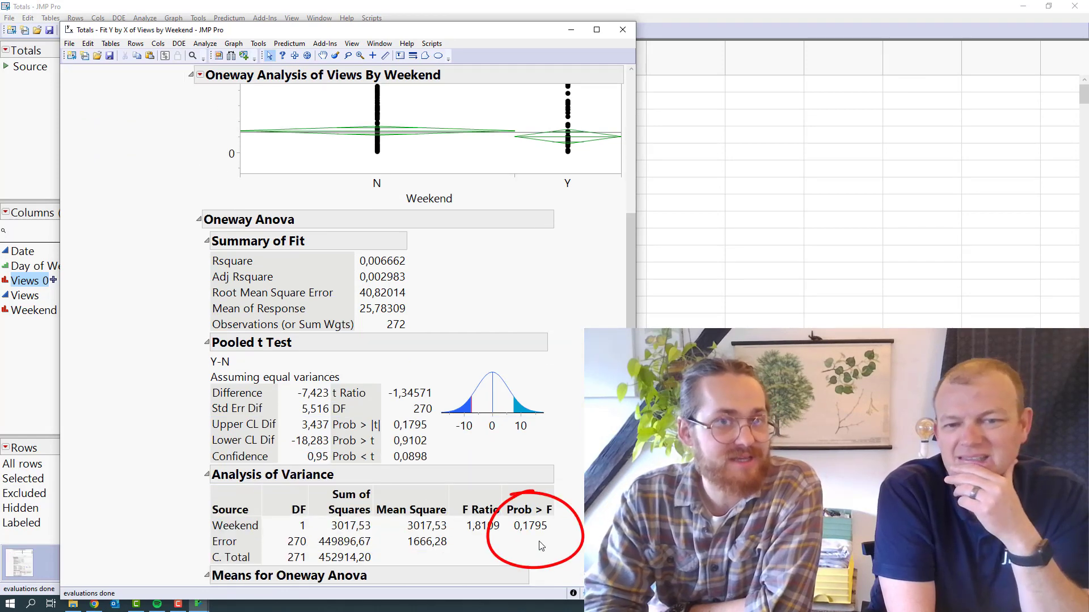
{"action": "mouse_move", "coordinate": [588, 321]}
{"action": "left_mouse_down"}
{"action": "mouse_move", "coordinate": [456, 301]}
{"action": "mouse_move", "coordinate": [386, 315]}
{"action": "mouse_move", "coordinate": [413, 321]}
{"action": "left_mouse_up"}
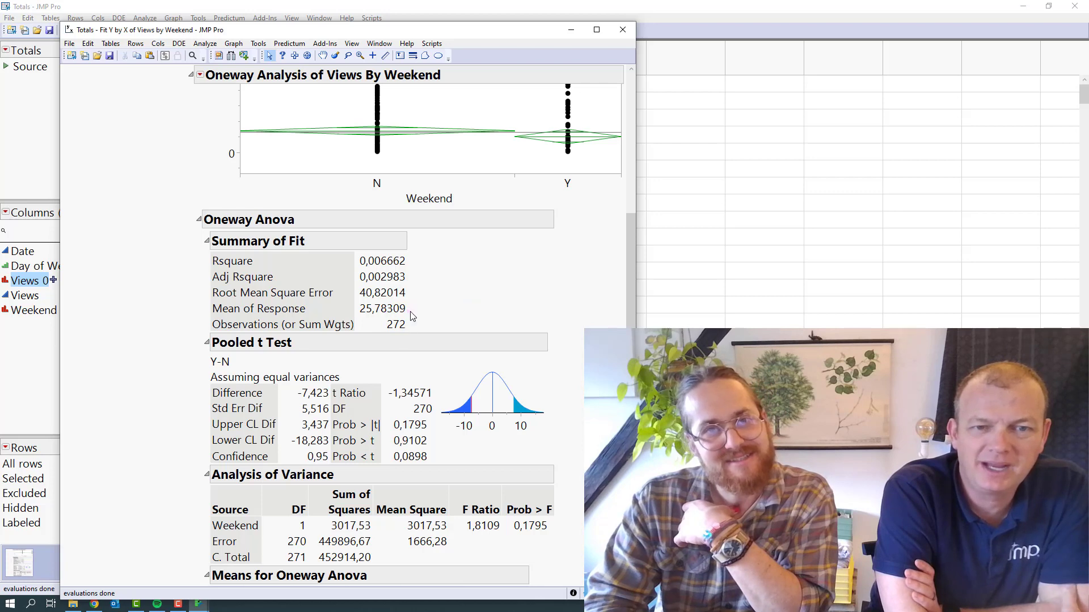
{"action": "scroll", "coordinate": [534, 333], "scroll_direction": "up", "scroll_amount": 6}
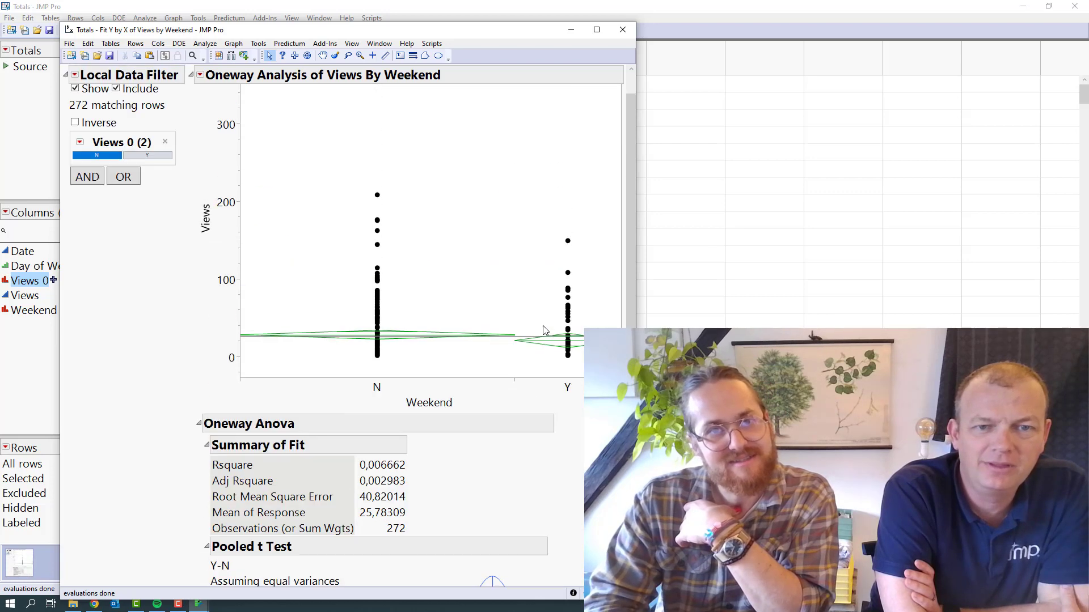
{"action": "left_click", "coordinate": [622, 29]}
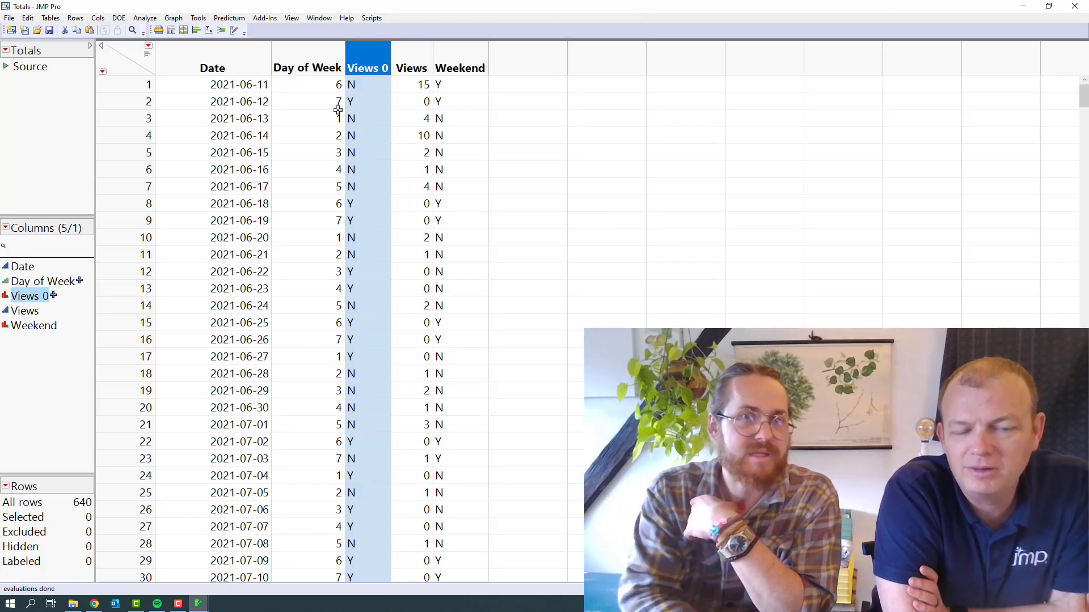
Look through the dates and daily view counts across the Totals table
{"action": "scroll", "coordinate": [277, 137], "scroll_direction": "down", "scroll_amount": 9}
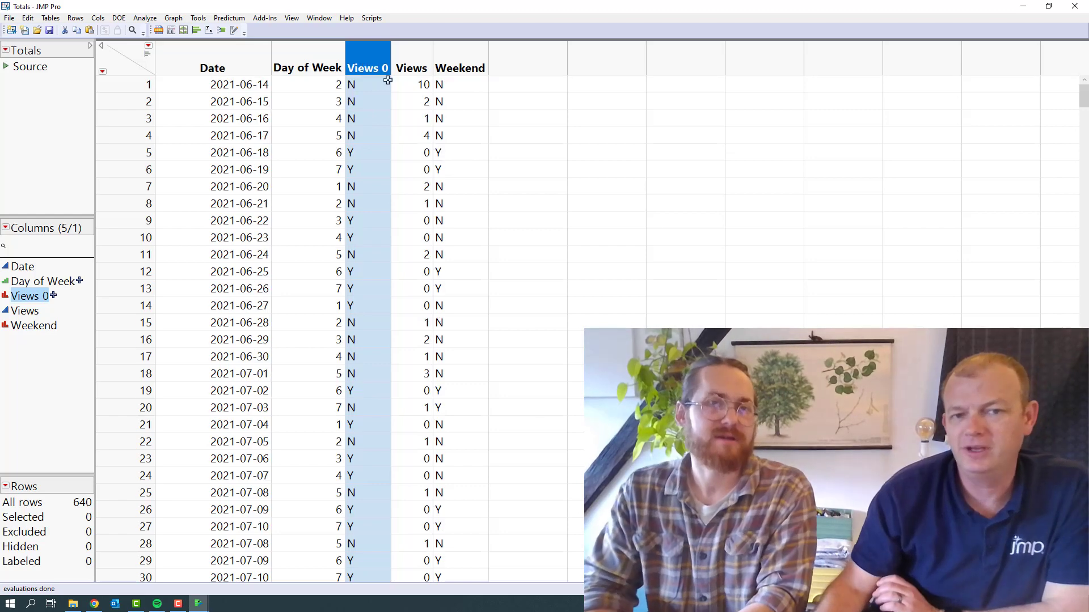
{"action": "scroll", "coordinate": [277, 136], "scroll_direction": "down", "scroll_amount": 20}
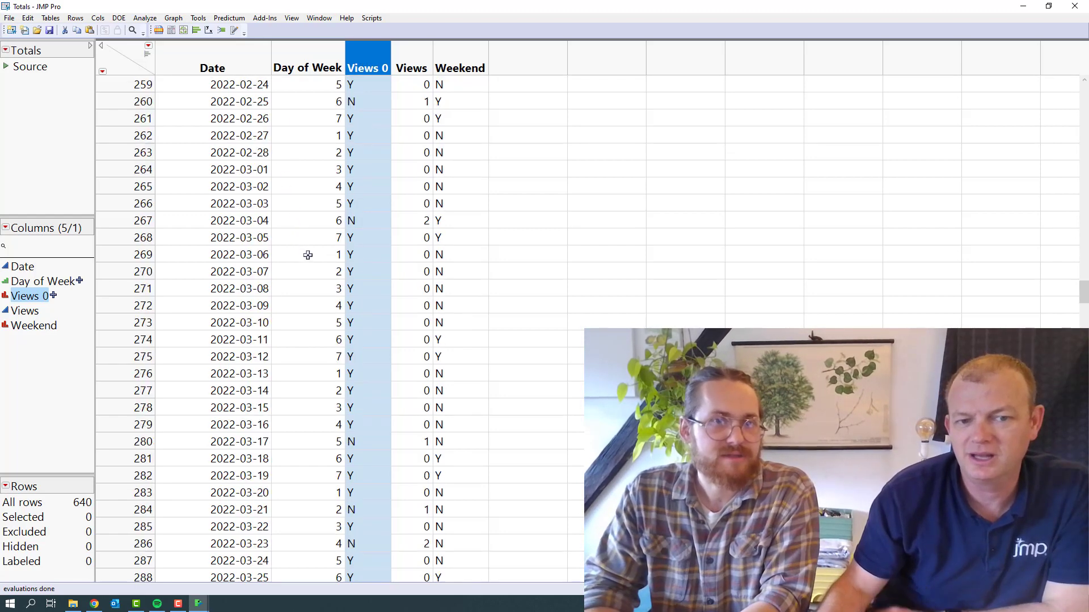
{"action": "scroll", "coordinate": [312, 265], "scroll_direction": "down", "scroll_amount": 20}
{"action": "scroll", "coordinate": [312, 265], "scroll_direction": "up", "scroll_amount": 7}
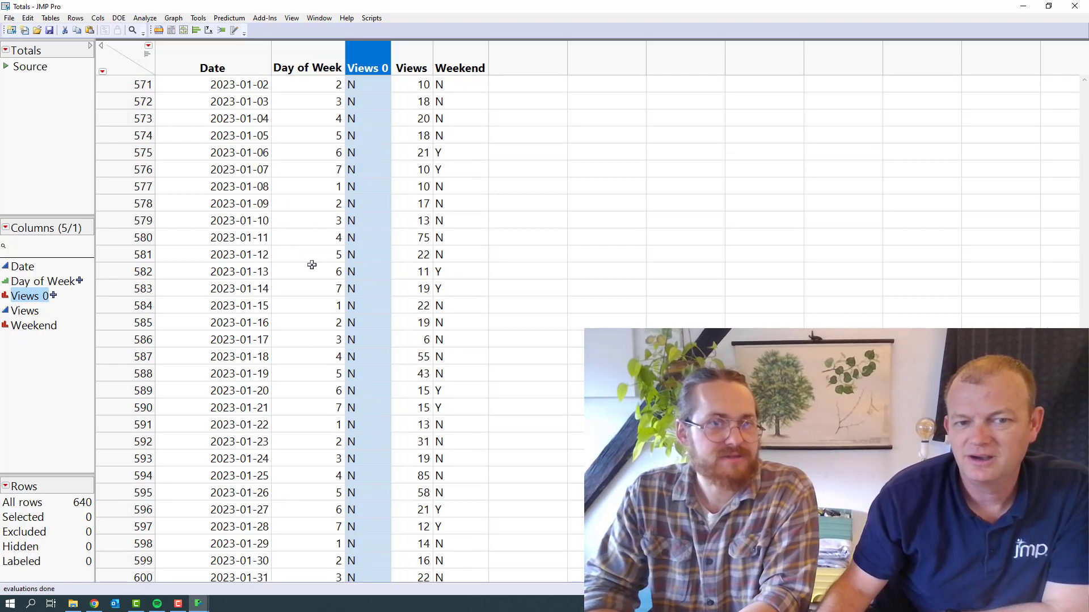
{"action": "scroll", "coordinate": [311, 265], "scroll_direction": "up", "scroll_amount": 12}
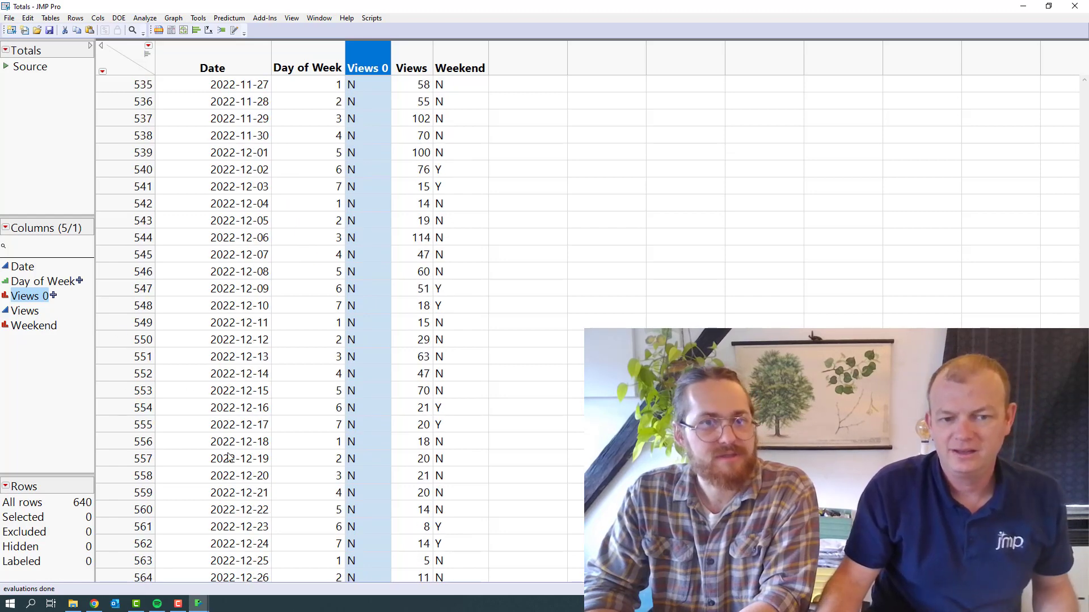
Run Fit Y by X of Views by Weekend with the recalled roles, then enlarge the plot and reposition the report
{"action": "left_click", "coordinate": [145, 17]}
{"action": "left_click", "coordinate": [150, 43]}
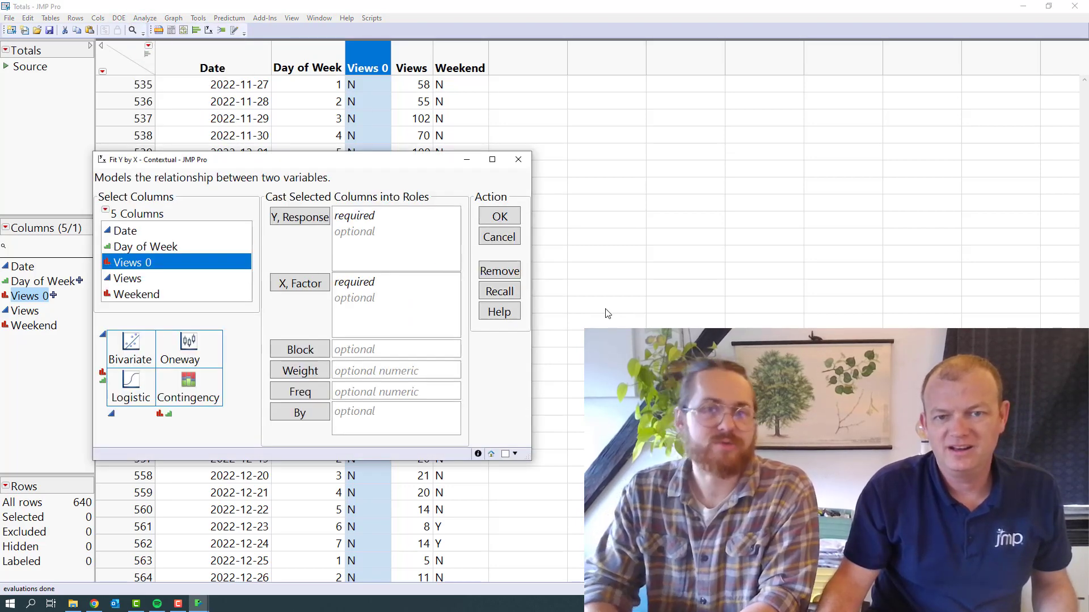
{"action": "left_click", "coordinate": [499, 292]}
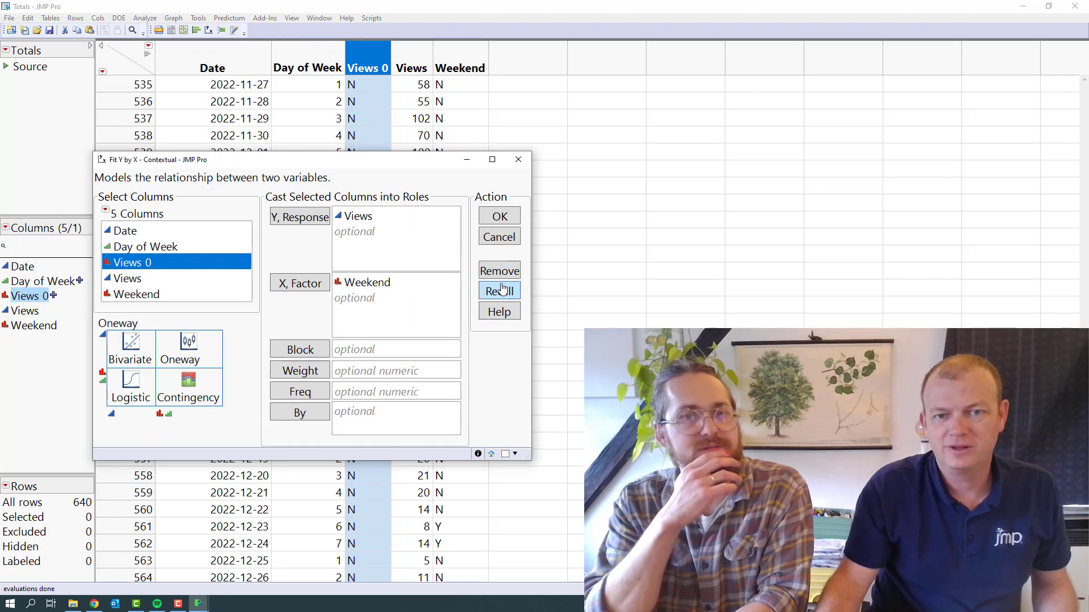
{"action": "left_click", "coordinate": [500, 217]}
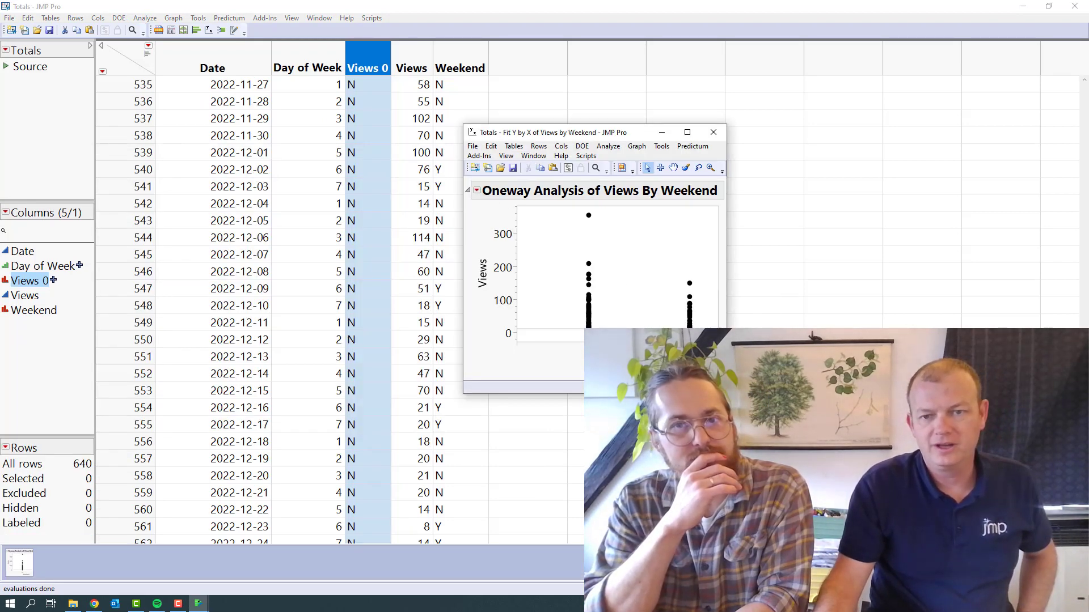
{"action": "left_click_drag", "start_coordinate": [719, 342], "coordinate": [736, 358]}
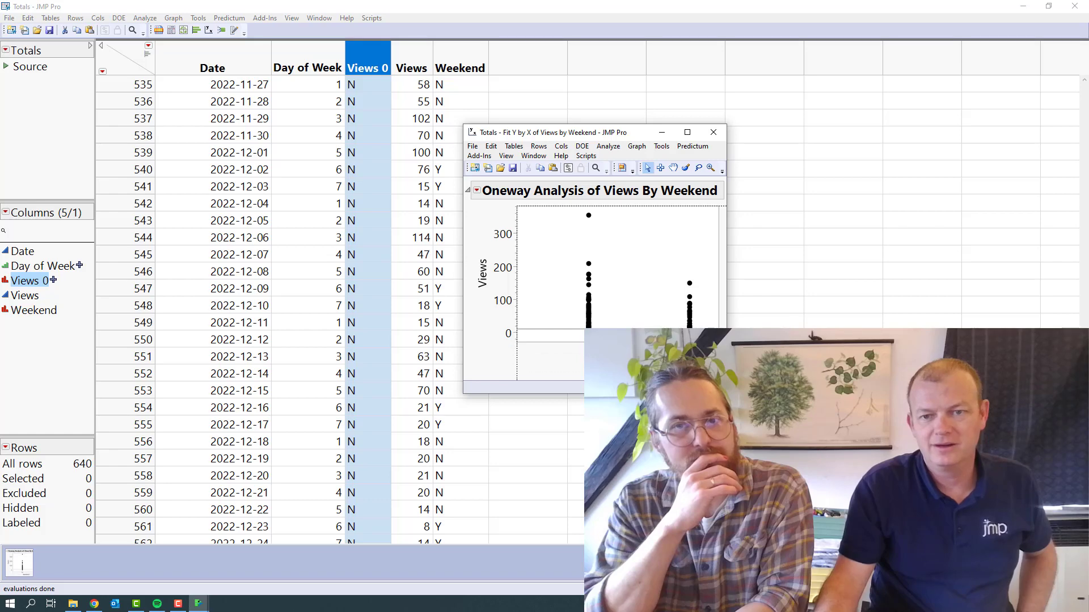
{"action": "left_click_drag", "start_coordinate": [866, 444], "coordinate": [869, 446]}
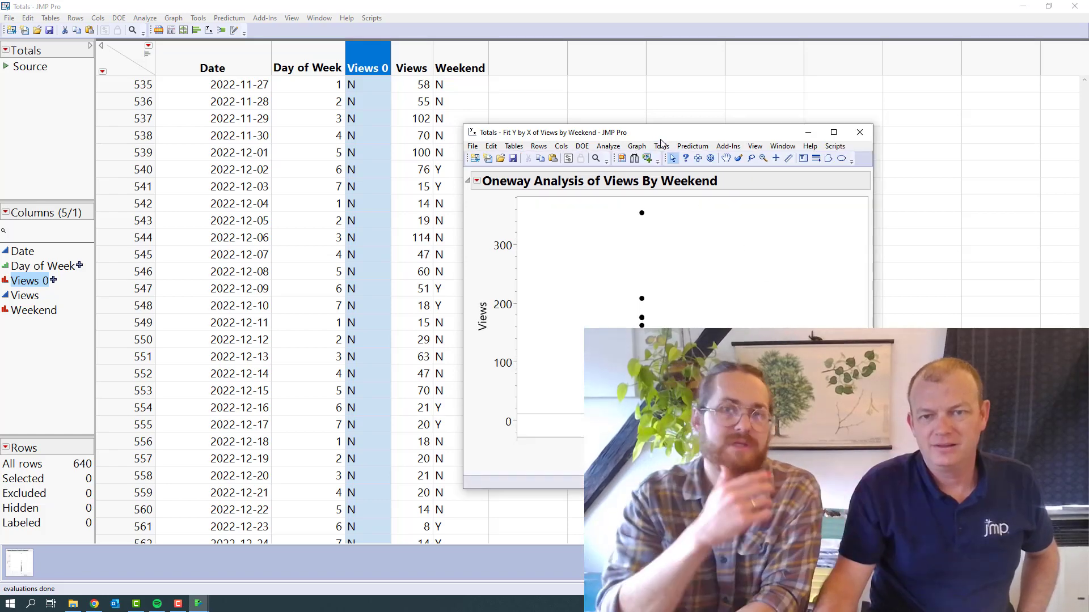
{"action": "left_click_drag", "start_coordinate": [655, 132], "coordinate": [221, 29]}
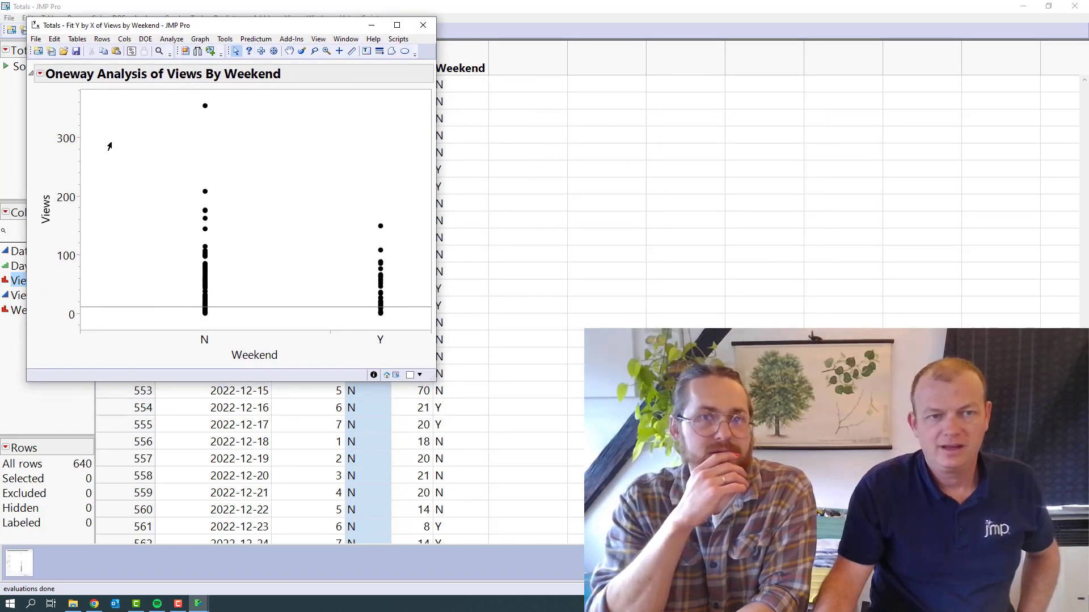
Add Means/Anova/Pooled t and a local data filter on Date to the new Oneway report
{"action": "left_click", "coordinate": [41, 74]}
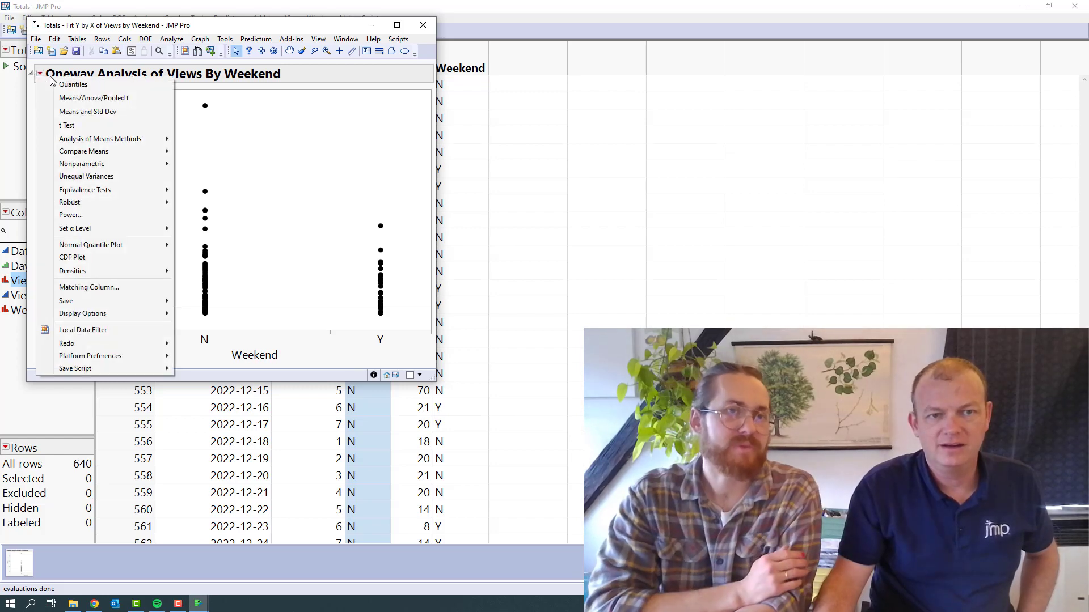
{"action": "left_click", "coordinate": [80, 98]}
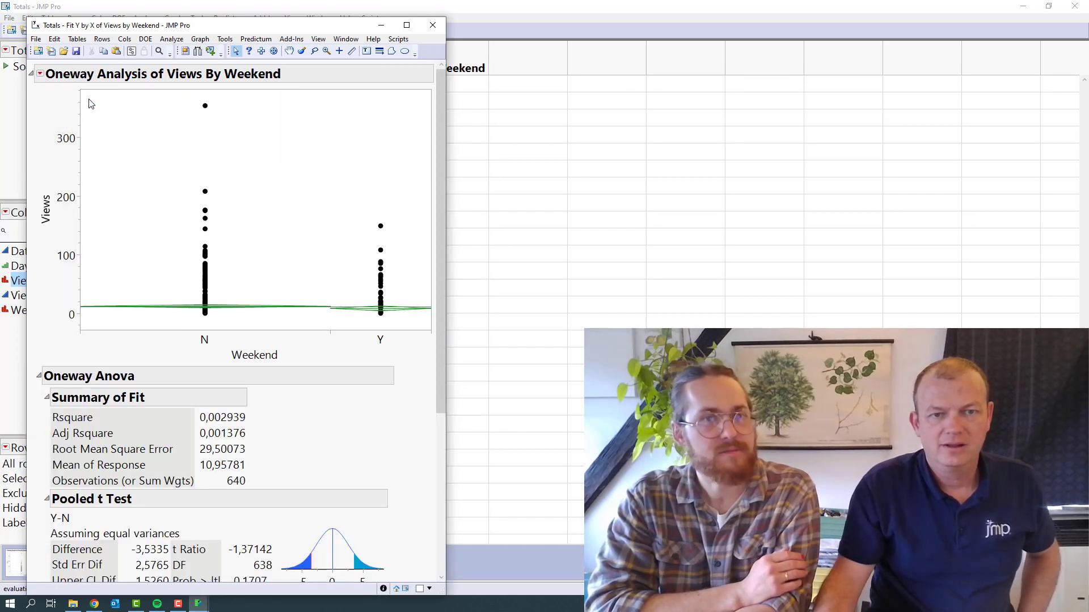
{"action": "left_click", "coordinate": [41, 75]}
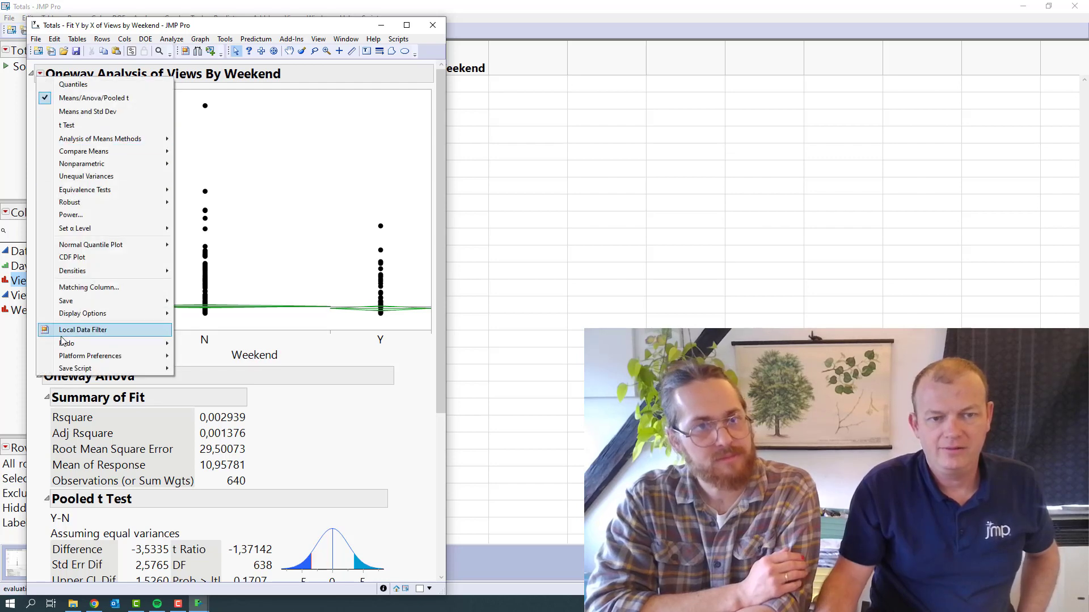
{"action": "left_click", "coordinate": [83, 329]}
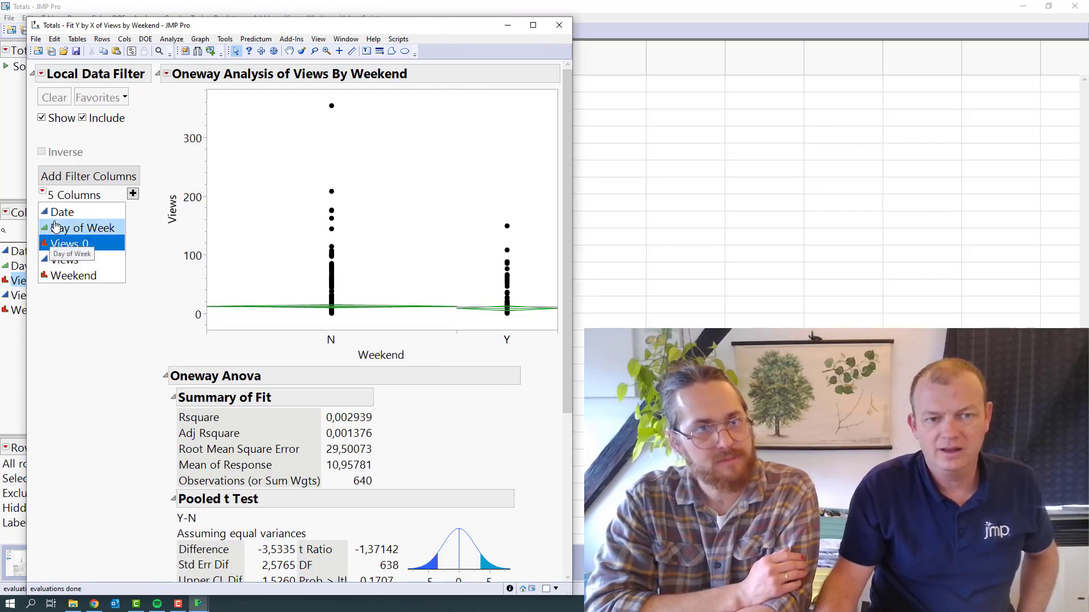
{"action": "left_click", "coordinate": [90, 212]}
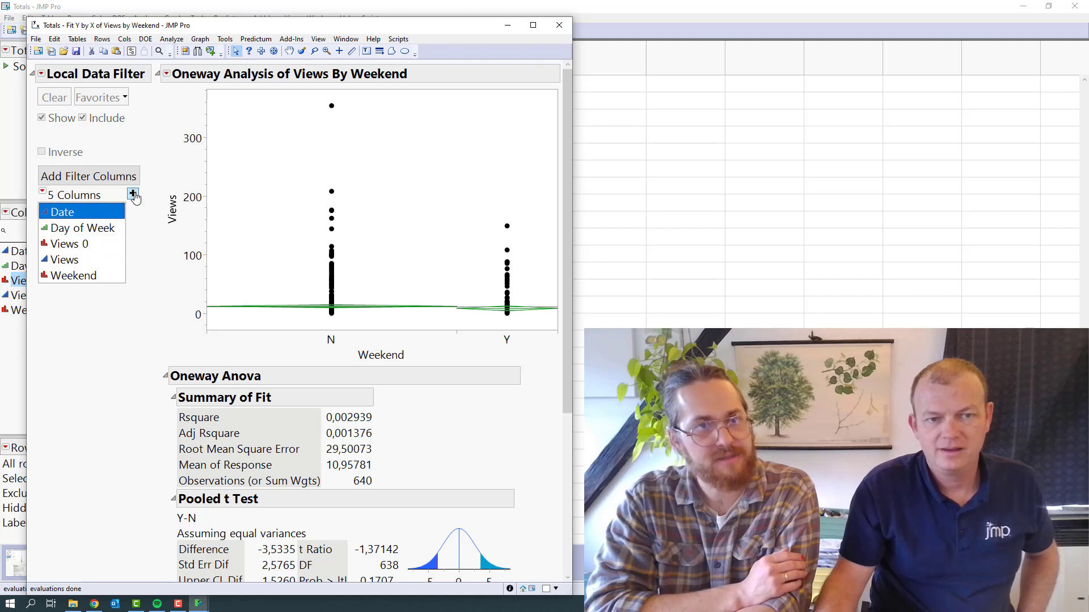
{"action": "left_click", "coordinate": [134, 195]}
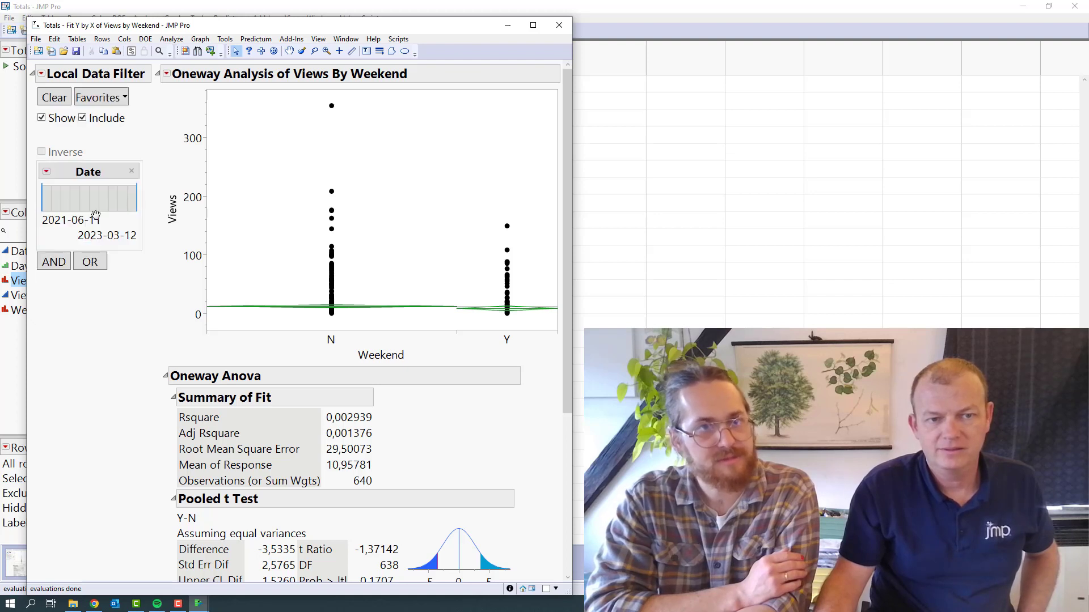
Set the Date filter's start date to 2022-10-01 and examine the updated t test, variance and means tables
{"action": "left_click", "coordinate": [49, 221]}
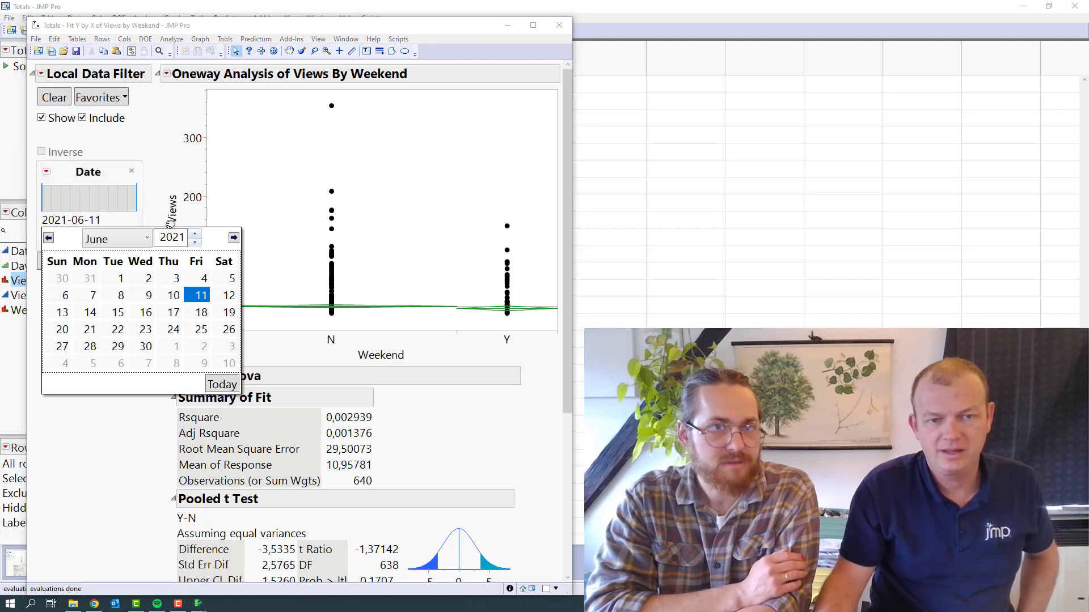
{"action": "left_click", "coordinate": [195, 242]}
{"action": "left_click", "coordinate": [195, 234]}
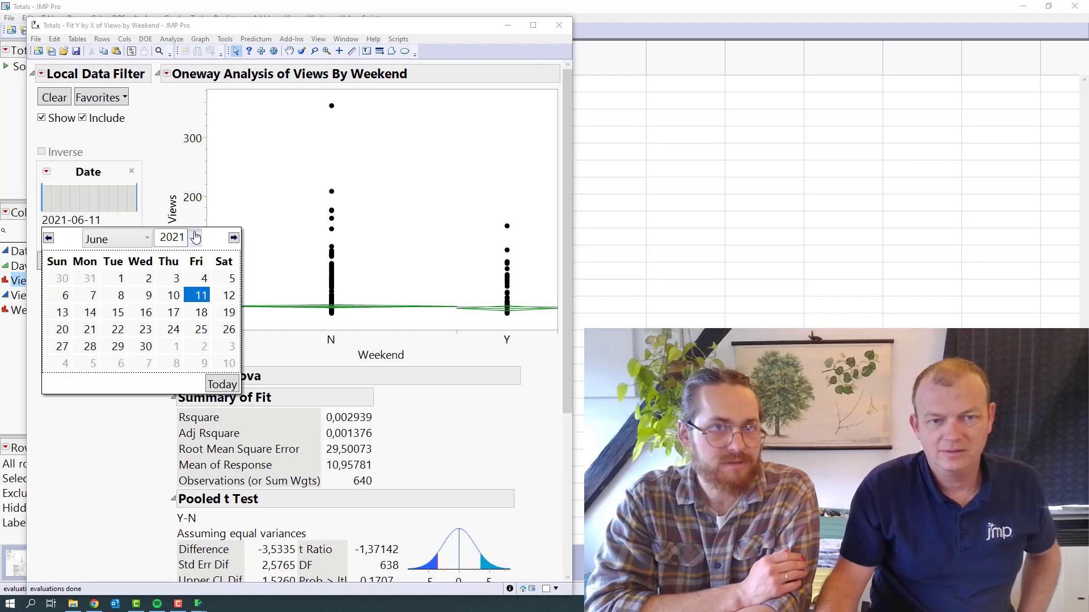
{"action": "left_click", "coordinate": [195, 235]}
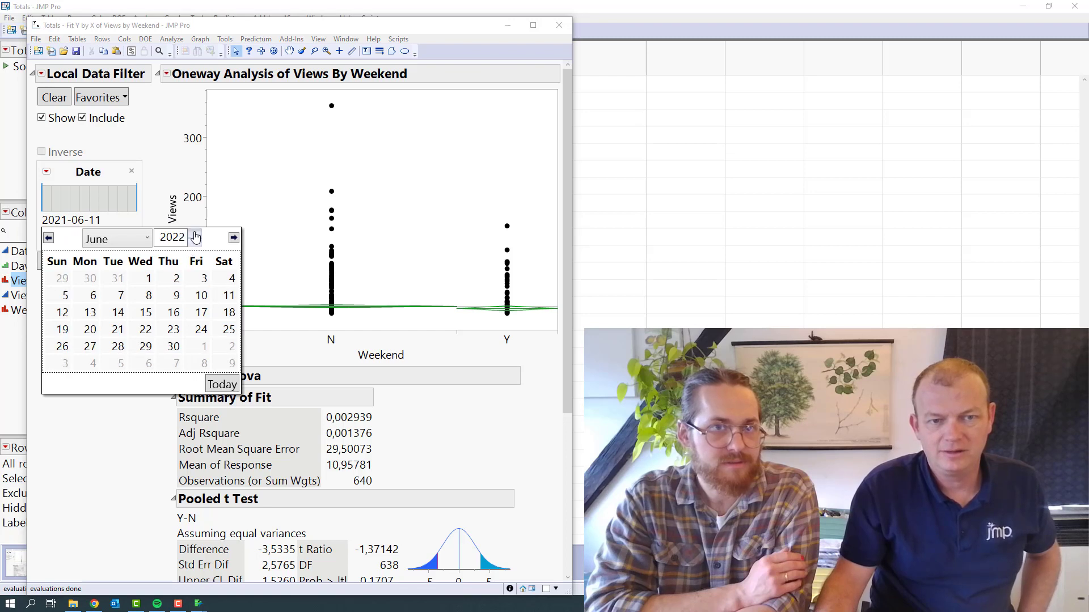
{"action": "left_click", "coordinate": [233, 239]}
{"action": "left_click", "coordinate": [234, 239]}
{"action": "left_click", "coordinate": [234, 239]}
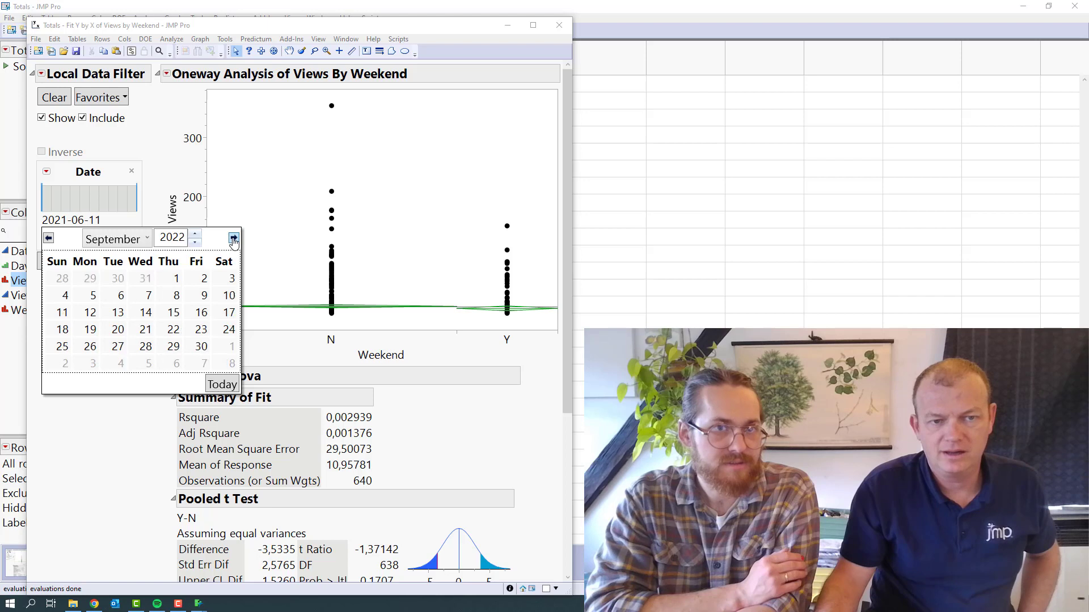
{"action": "left_click", "coordinate": [234, 239]}
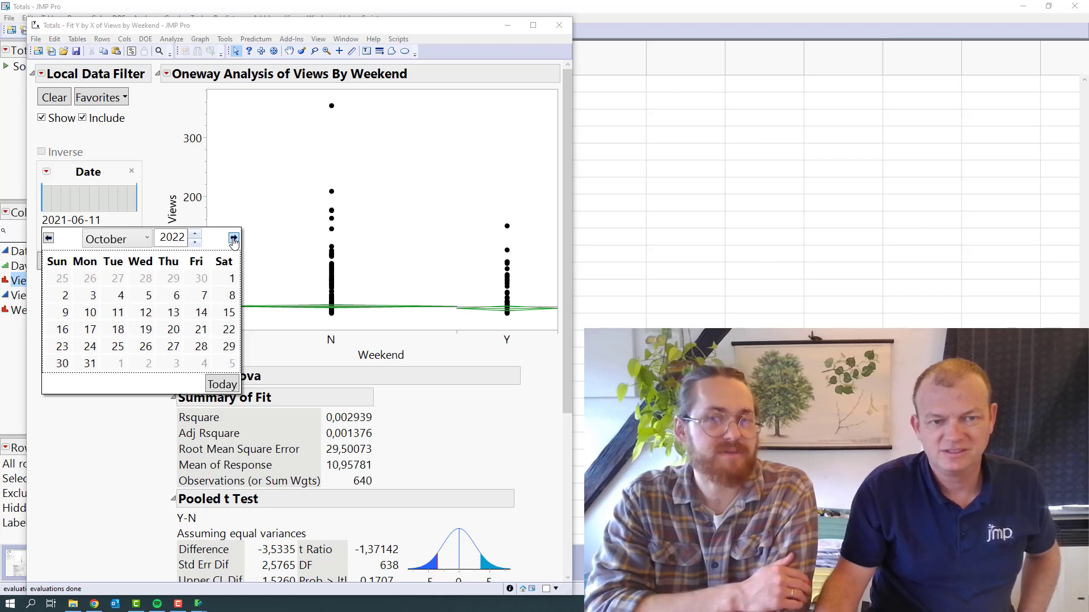
{"action": "left_click", "coordinate": [230, 278]}
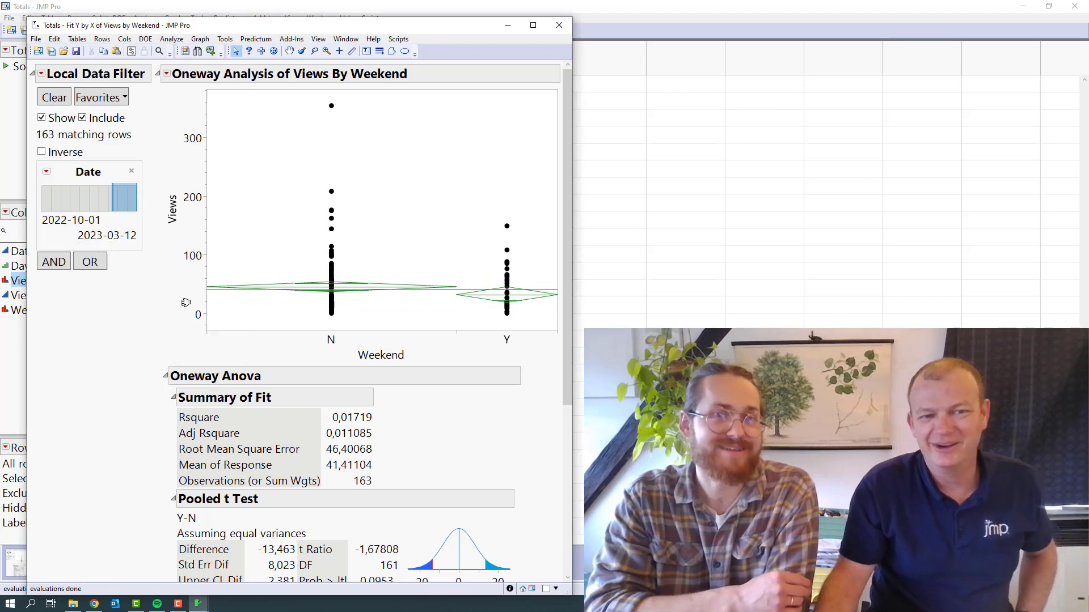
{"action": "scroll", "coordinate": [135, 335], "scroll_direction": "down", "scroll_amount": 6}
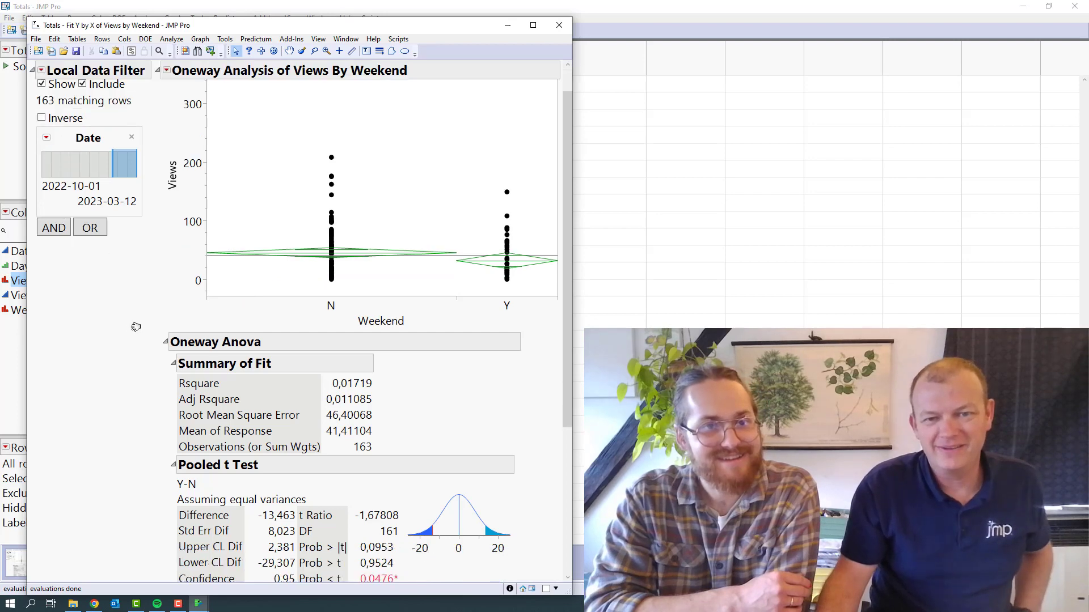
{"action": "scroll", "coordinate": [284, 377], "scroll_direction": "up", "scroll_amount": 2}
{"action": "scroll", "coordinate": [284, 378], "scroll_direction": "down", "scroll_amount": 4}
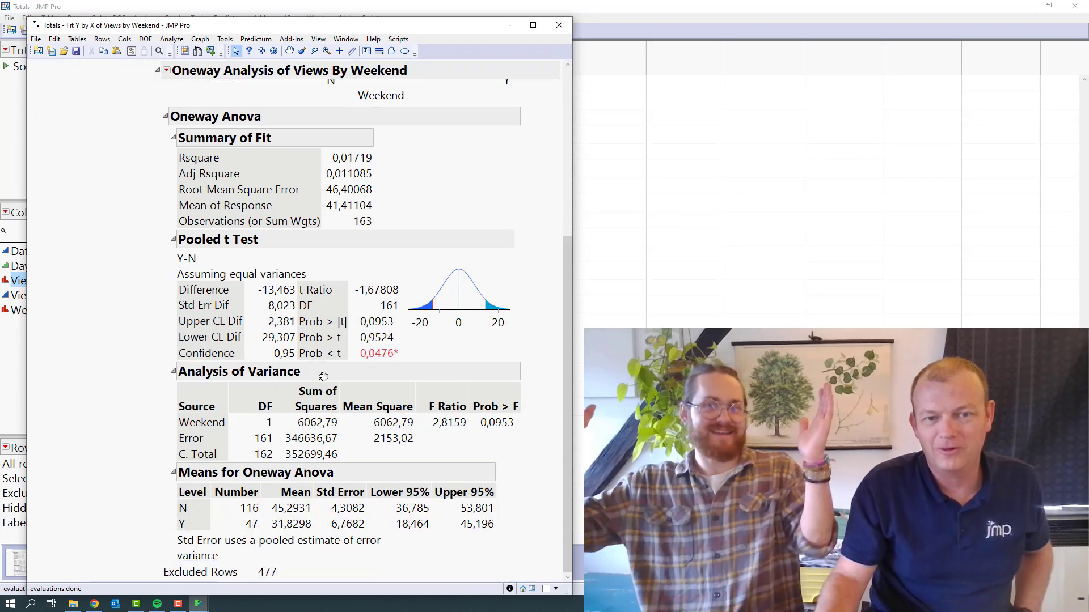